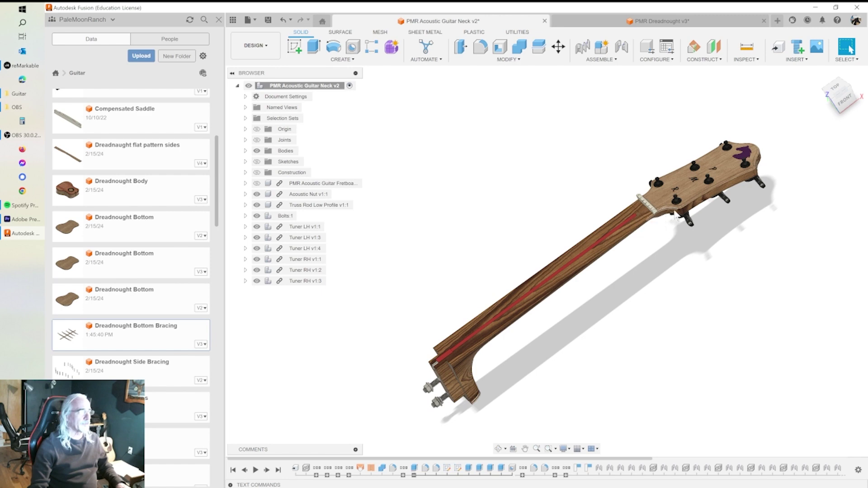
Roll the neck's timeline back to the early stage just after the transition sketches and the LeftBody and RightBody surfaces
middle_click_drag(647, 255, 581, 245, "shift")
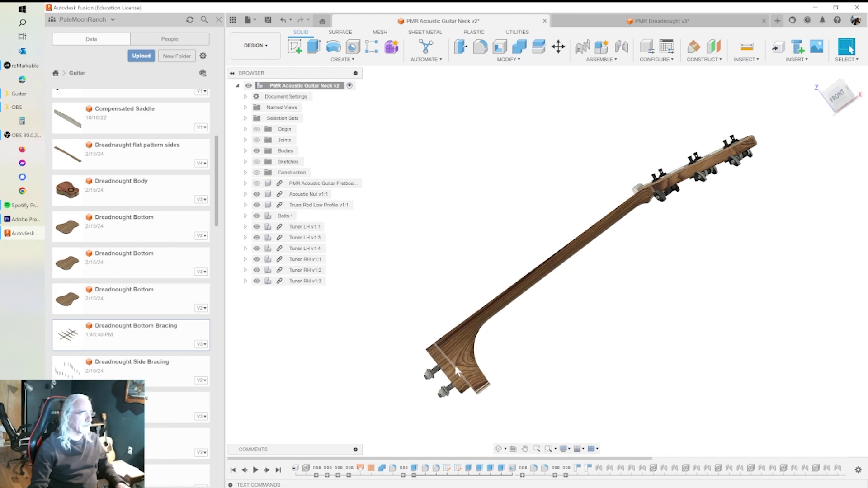
middle_click_drag(669, 233, 707, 296, "shift")
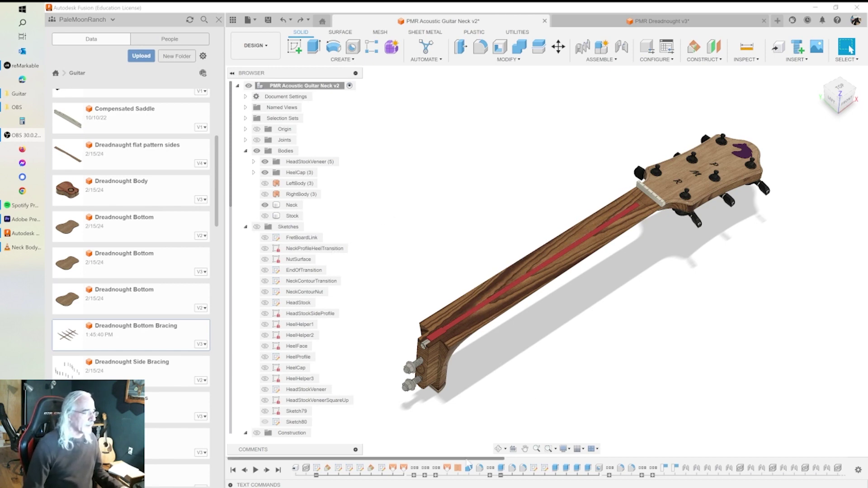
mouse_move(464, 460)
left_mouse_down()
mouse_move(834, 458)
mouse_move(820, 468)
left_mouse_up()
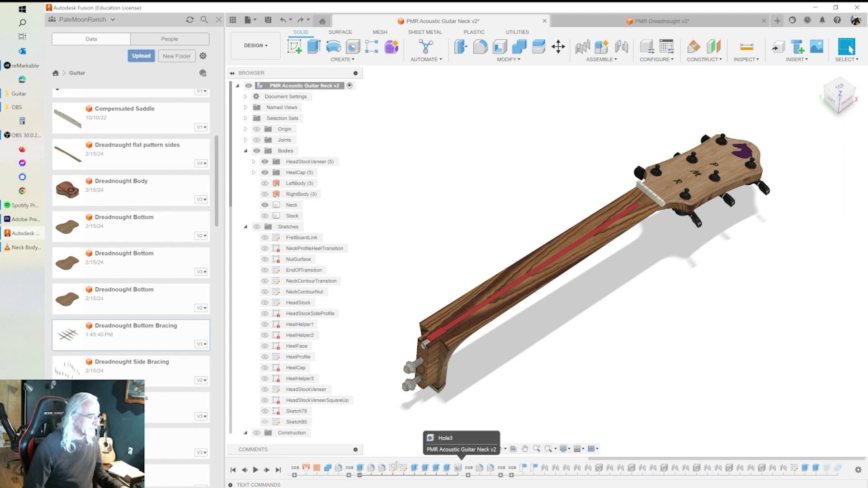
left_click_drag(295, 465, 381, 460)
left_click_drag(603, 460, 183, 455)
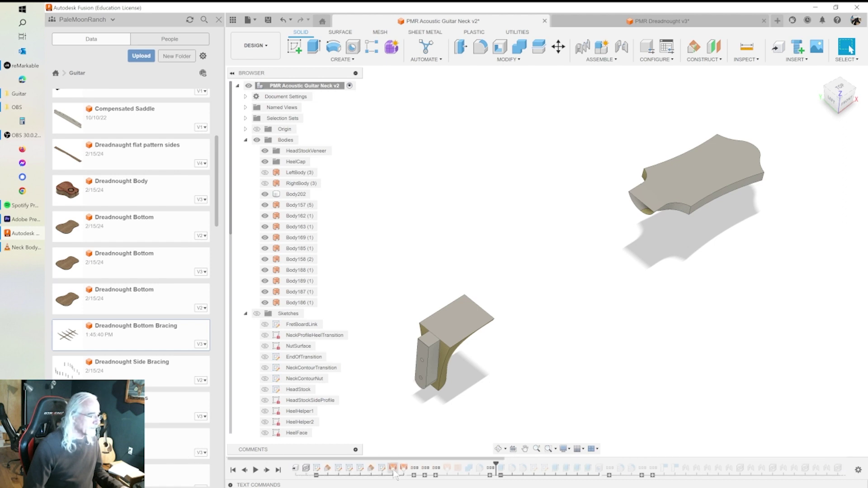
mouse_move(496, 464)
left_mouse_down()
mouse_move(398, 467)
mouse_move(417, 466)
mouse_move(408, 468)
left_mouse_up()
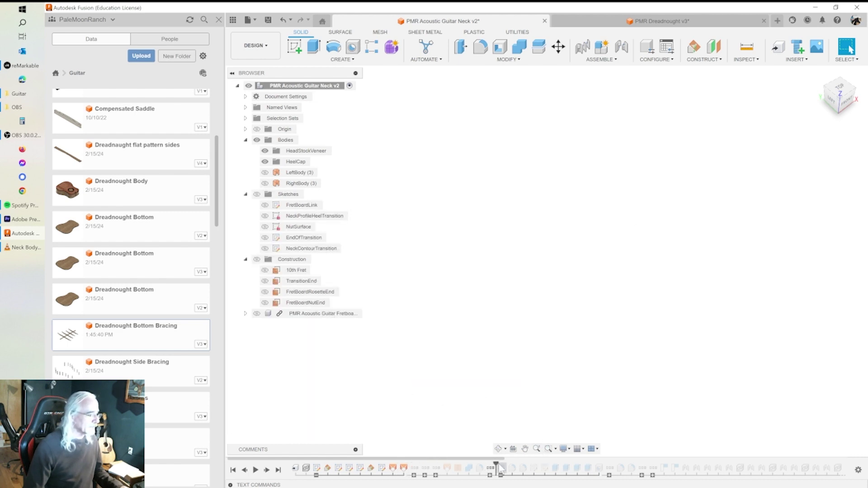
left_click_drag(409, 471, 403, 469)
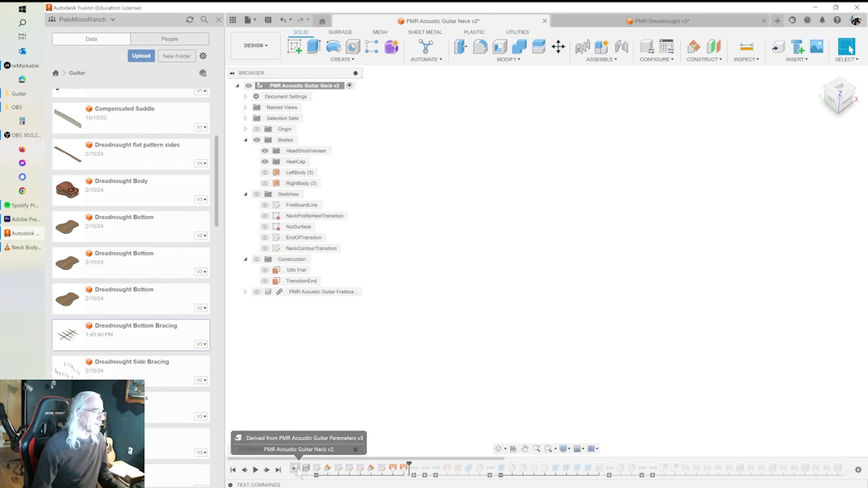
Open the design's parameter list and examine the user parameters and their linked reference expressions
left_click(807, 60)
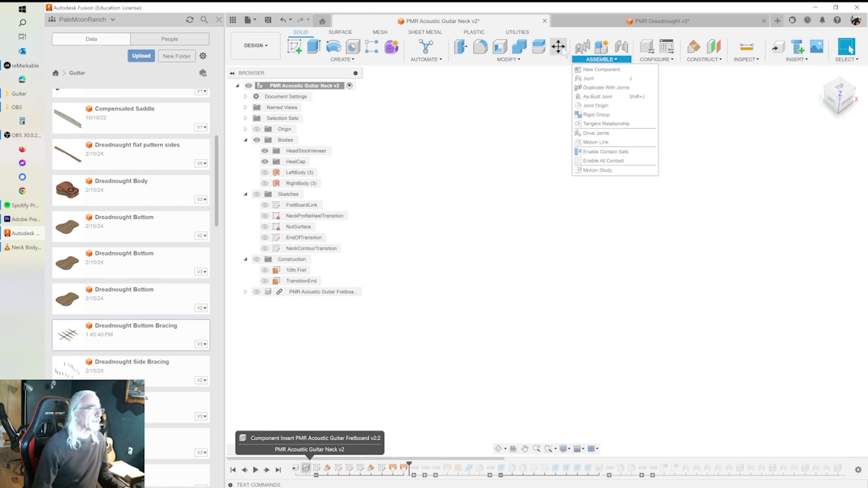
left_click(515, 61)
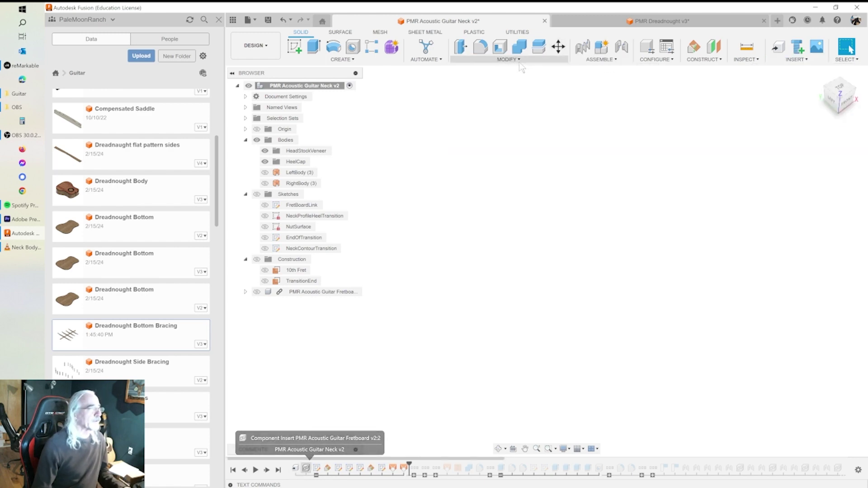
left_click(520, 62)
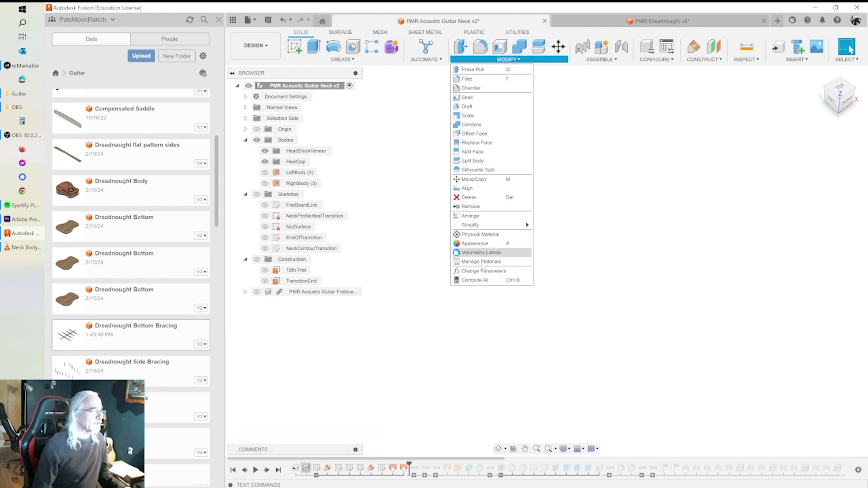
left_click(483, 272)
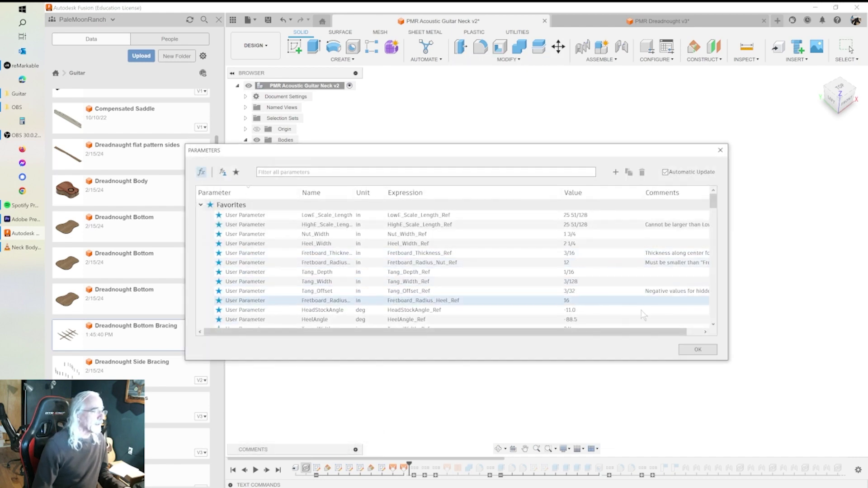
scroll(714, 319, "down", 10)
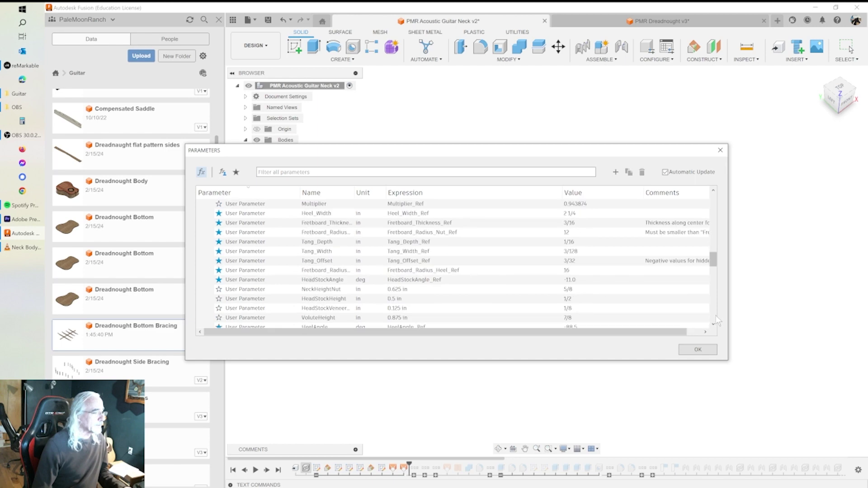
scroll(714, 320, "down", 3)
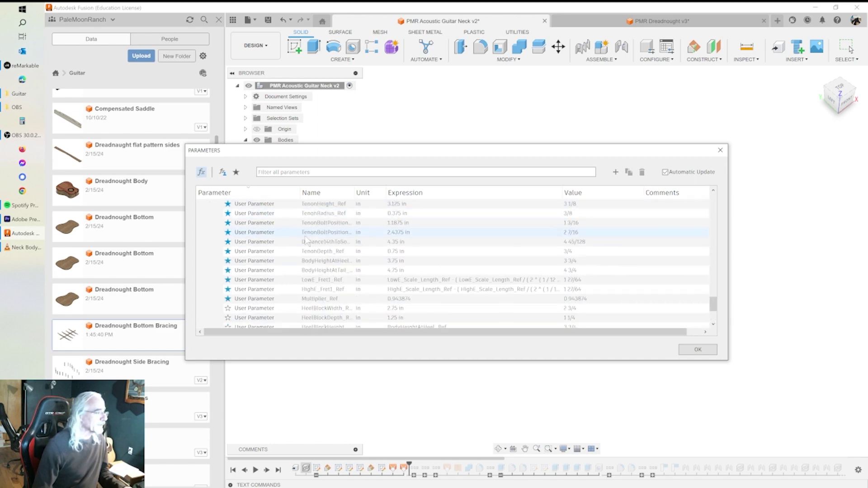
scroll(241, 218, "up", 5)
scroll(252, 232, "up", 5)
scroll(294, 229, "down", 6)
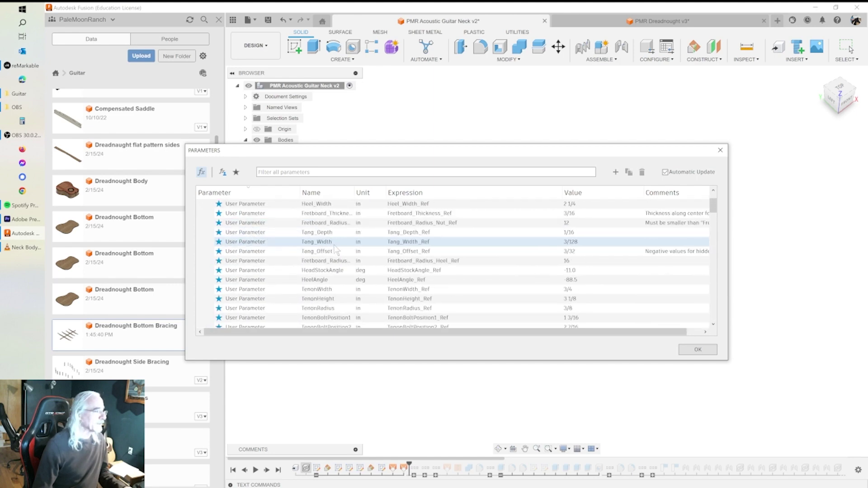
scroll(337, 245, "up", 6)
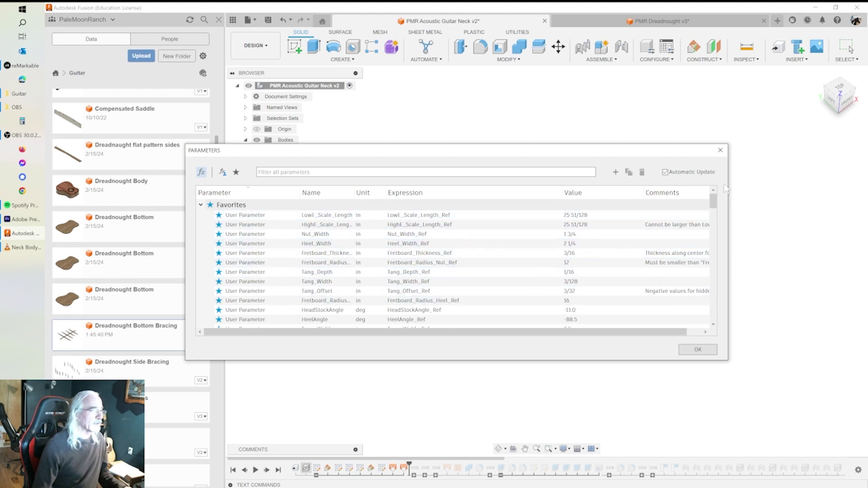
left_click(708, 351)
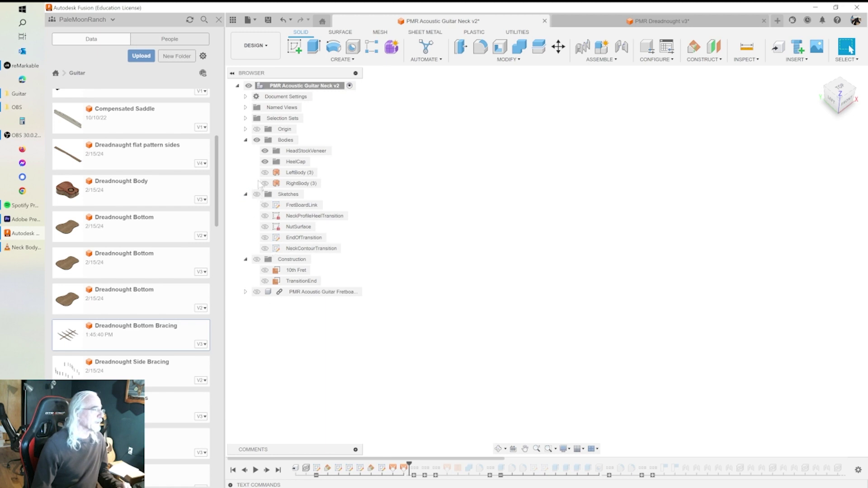
Hide the HeadStockVeneer and HeelCap body folders and display the FretBoardLink sketch
left_click(265, 151)
left_click(265, 162)
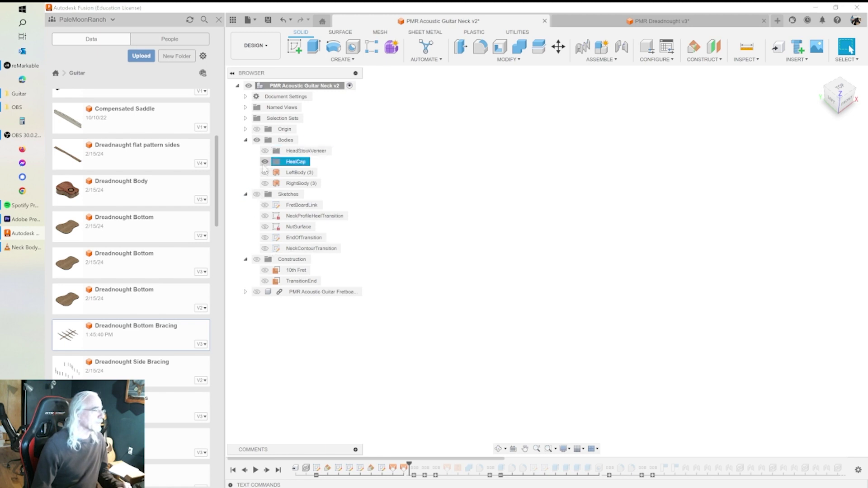
left_click(266, 206)
left_click(264, 205)
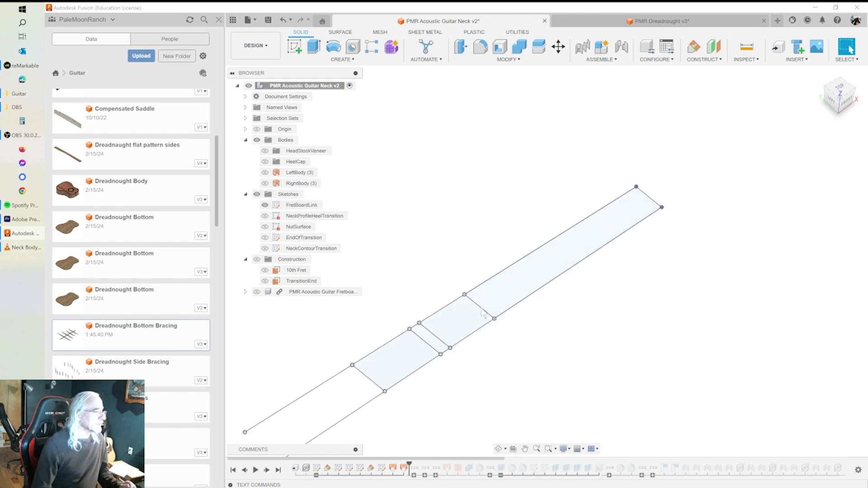
mouse_move(529, 342)
middle_mouse_down()
mouse_move(612, 300)
mouse_move(622, 284)
middle_mouse_up()
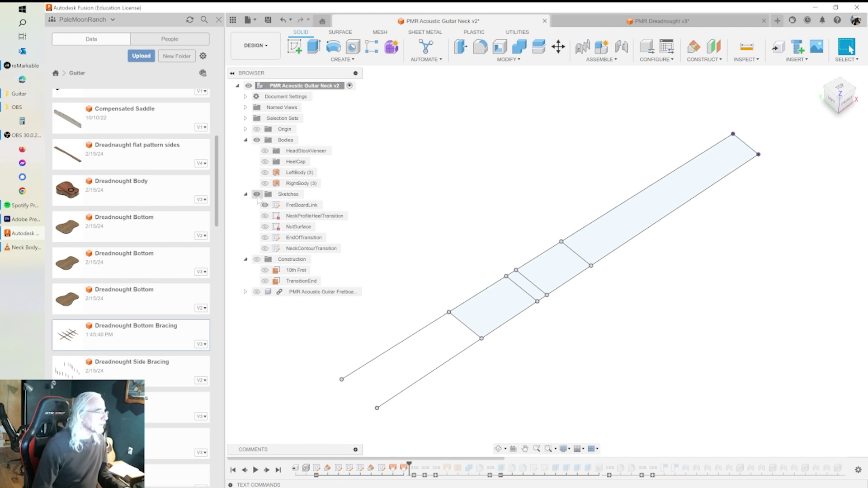
Hide the neck's sketches and show the linked fretboard component with its bodies hidden, leaving only its Fretboard sketch displayed
left_click(256, 194)
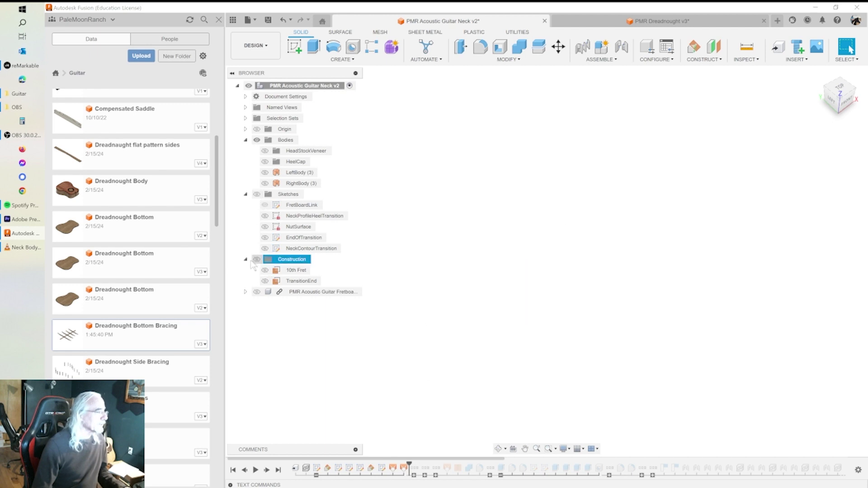
left_click(245, 291)
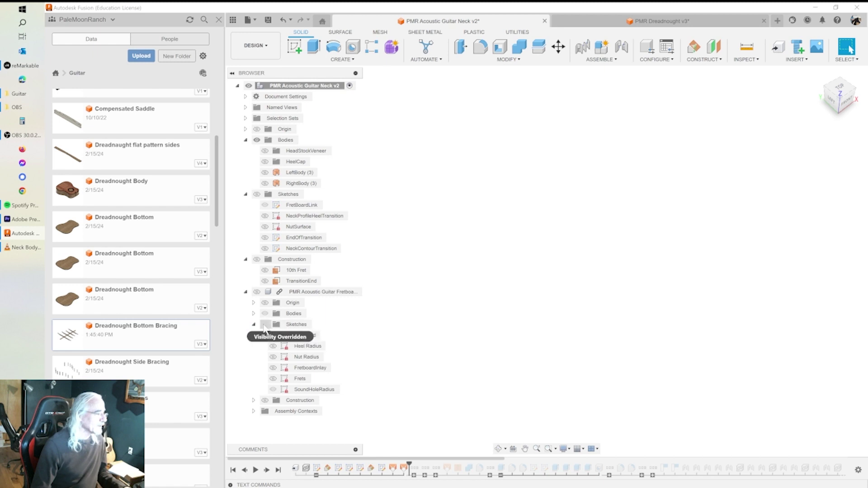
left_click(257, 292)
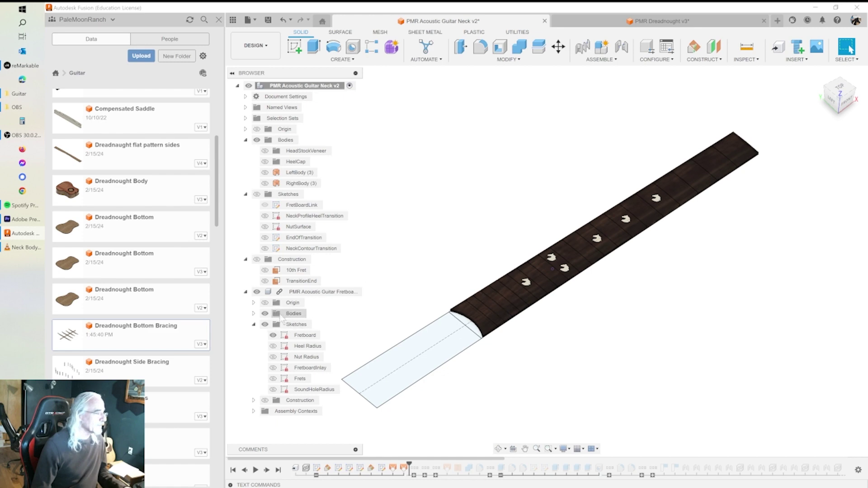
left_click(265, 314)
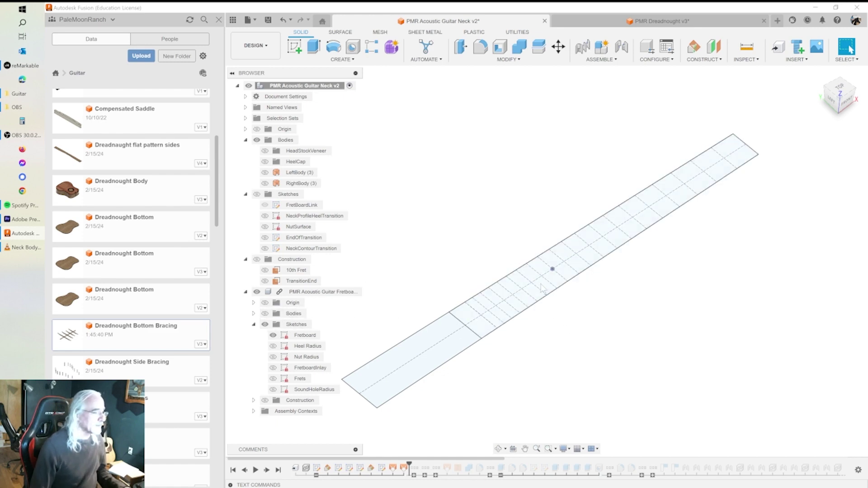
mouse_move(587, 264)
middle_mouse_down("shift")
mouse_move(587, 283)
mouse_move(626, 294)
middle_mouse_up("shift")
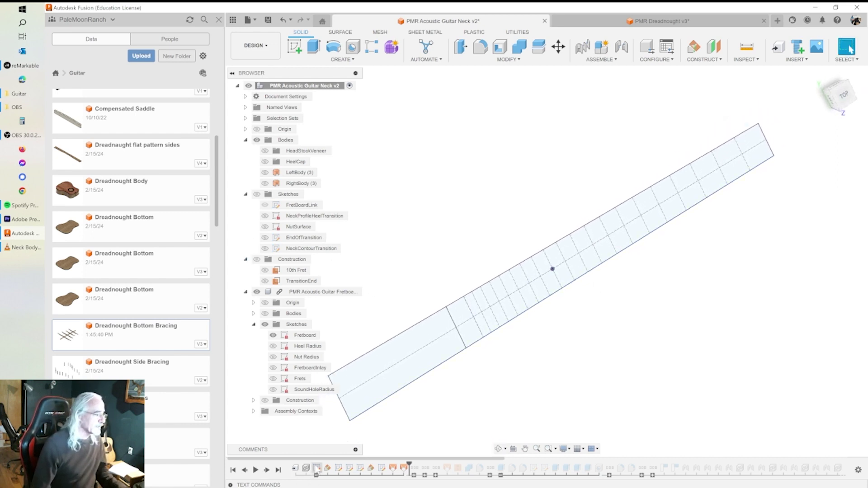
Display the FretBoardLink sketch over the fretboard component's Fretboard sketch and examine how their edges, cross lines and endpoints match
left_click(266, 206)
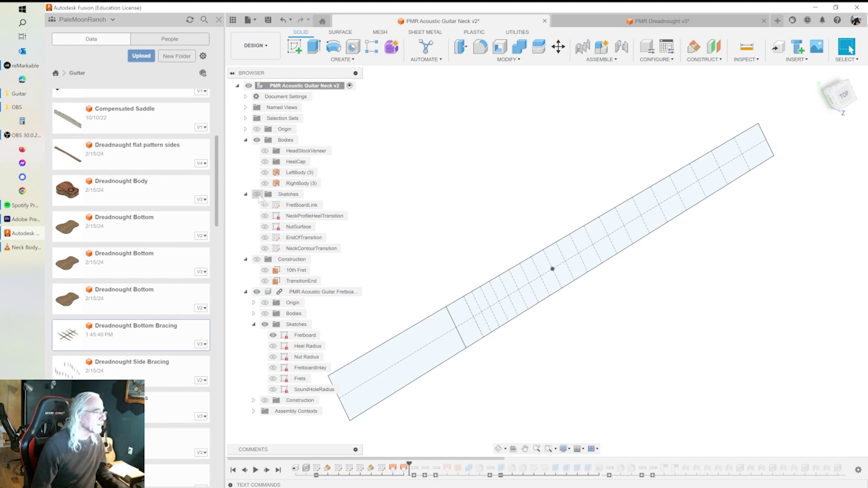
middle_click_drag(586, 284, 614, 272)
scroll(614, 272, "down", 1)
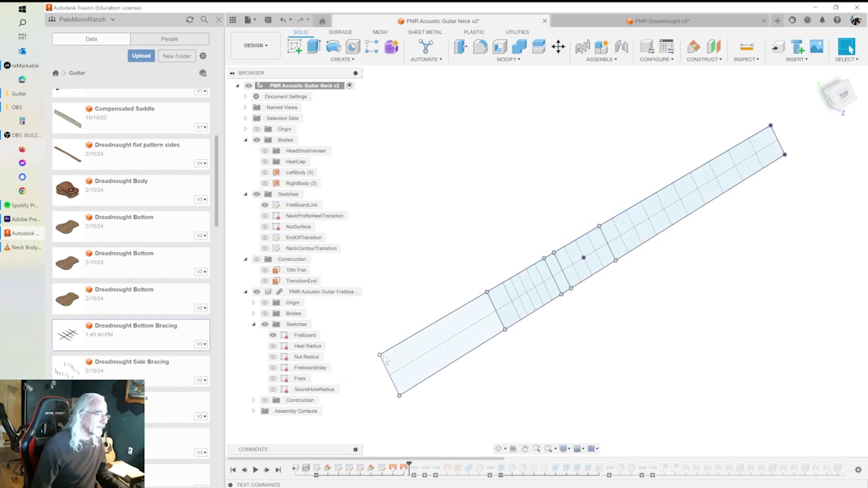
scroll(362, 429, "down", 5)
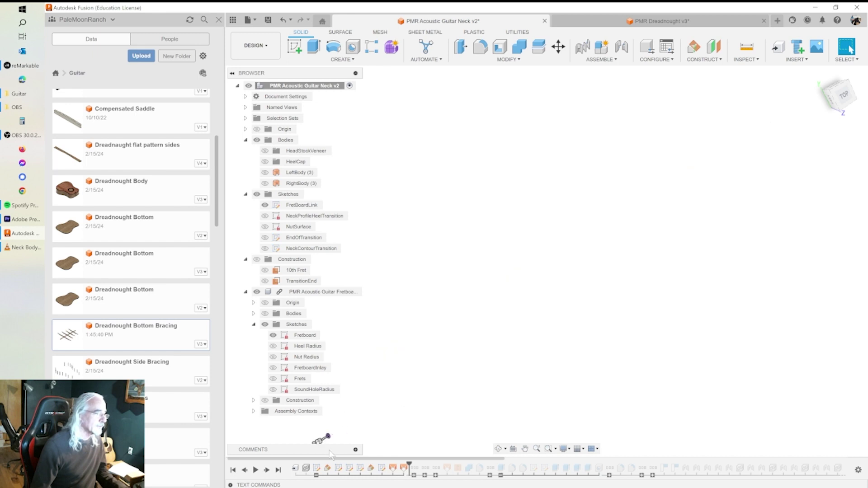
mouse_move(330, 452)
middle_mouse_down()
mouse_move(412, 382)
mouse_move(580, 291)
middle_mouse_up()
scroll(583, 315, "up", 4)
scroll(517, 200, "up", 6)
mouse_move(562, 319)
middle_mouse_down()
mouse_move(584, 288)
mouse_move(593, 300)
middle_mouse_up()
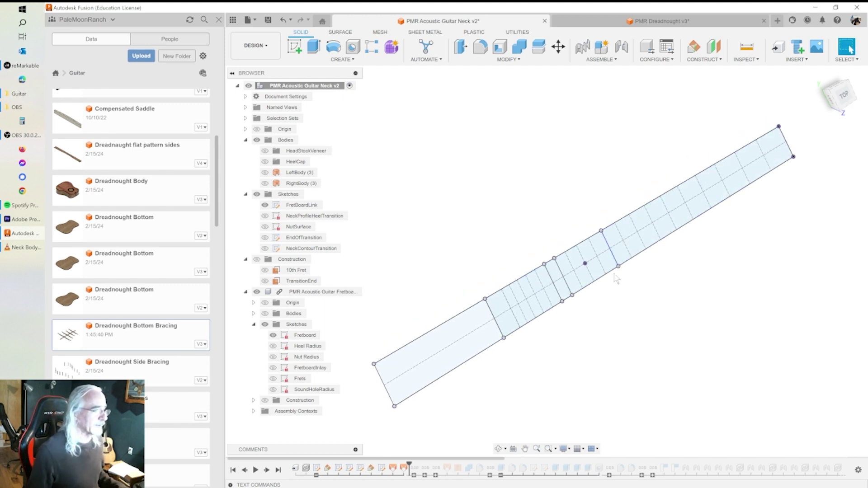
scroll(597, 284, "down", 2)
scroll(597, 272, "up", 2)
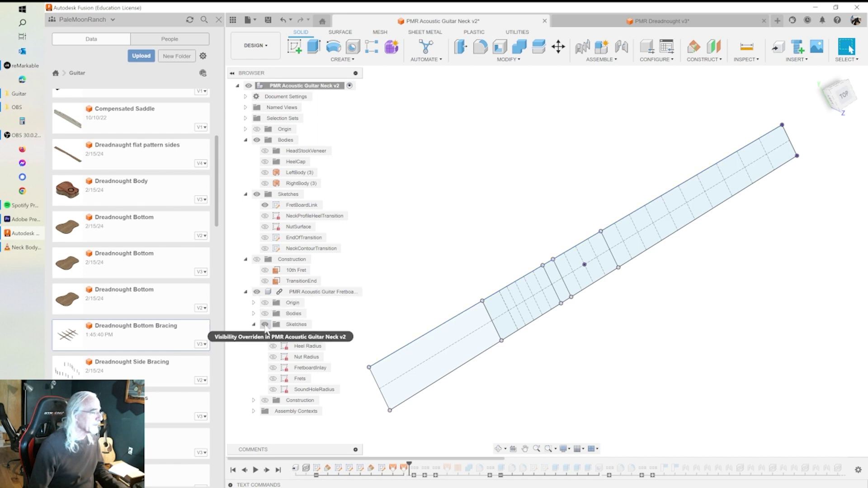
Hide the Fretboard sketch and delete the two long edge lines of the FretBoardLink sketch
left_click(273, 334)
left_click(443, 323)
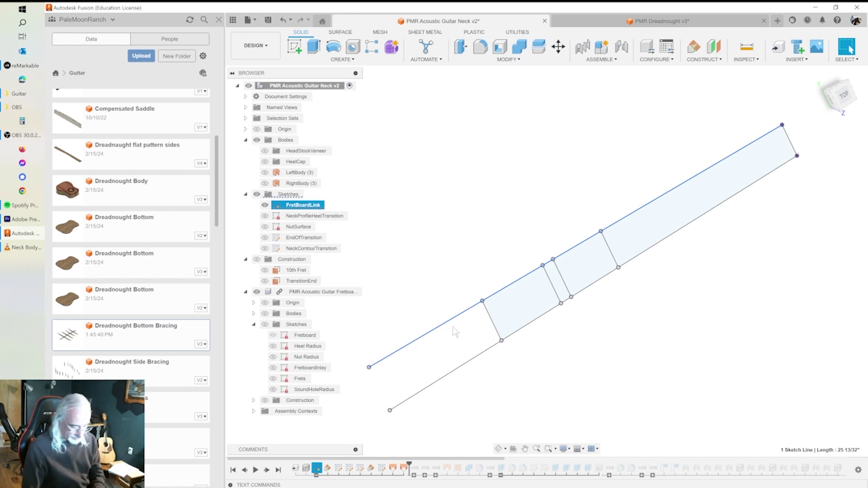
key("Delete")
left_click(476, 357)
key("Delete")
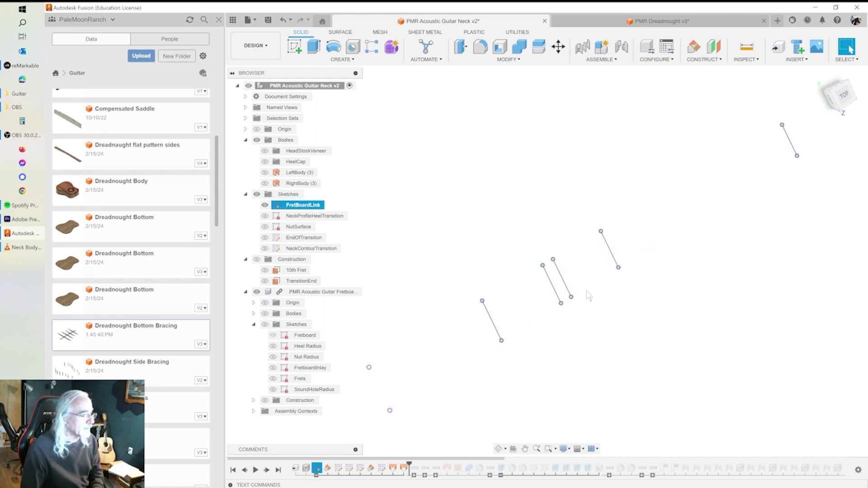
Delete all the remaining cross lines of the FretBoardLink sketch so only its projected points are left
left_click(613, 255)
key("Delete")
left_click(562, 283)
key("Delete")
key("Delete")
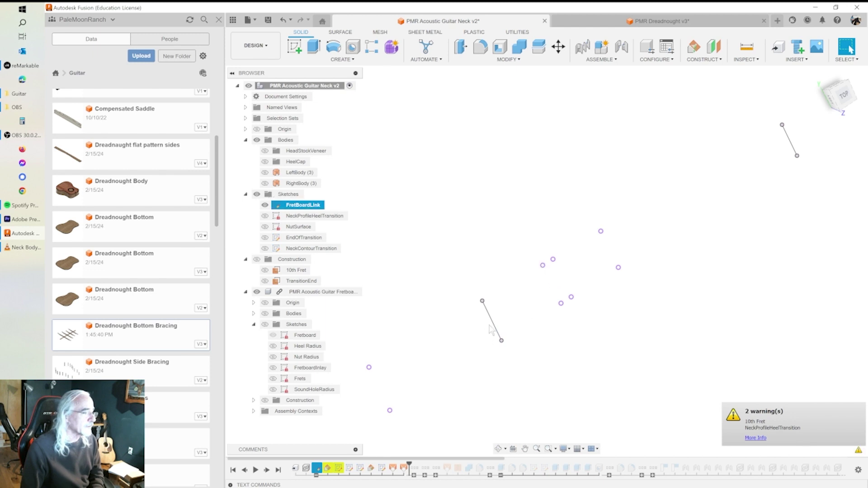
left_click(493, 327)
key("Delete")
left_click(794, 145)
key("Delete")
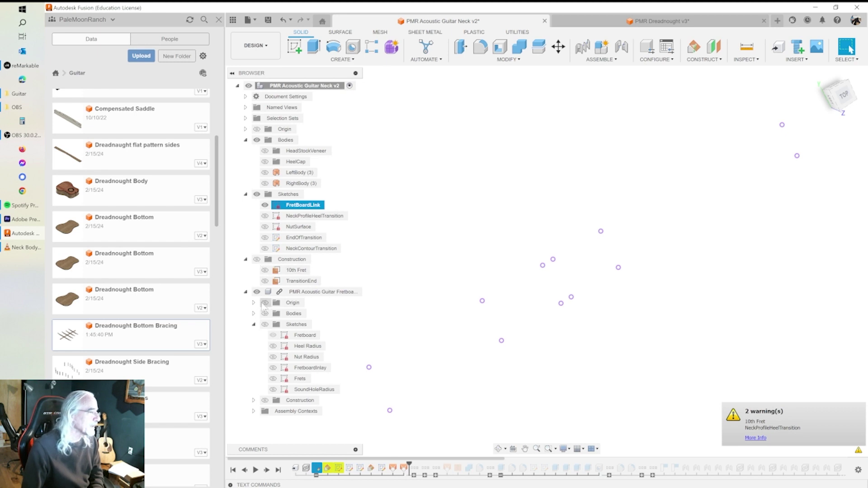
Show the Fretboard sketch to compare it with the projected points, and hide the whole linked fretboard component again
left_click(272, 335)
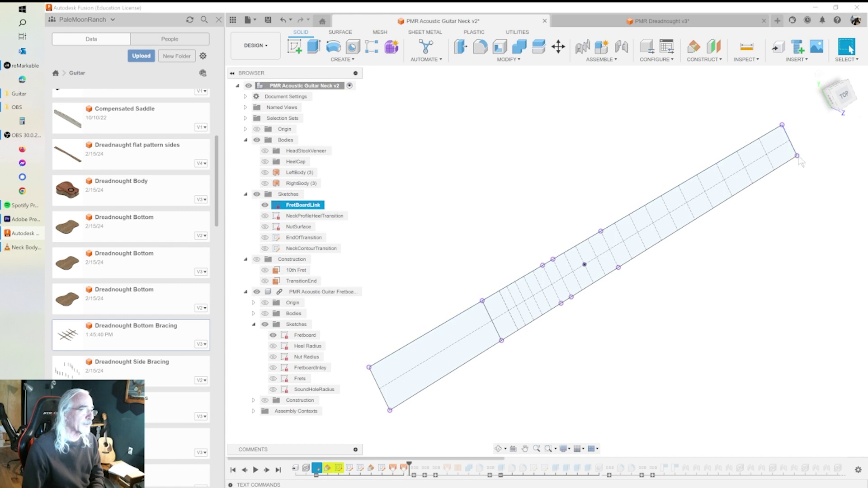
left_click(245, 291)
left_click(256, 292)
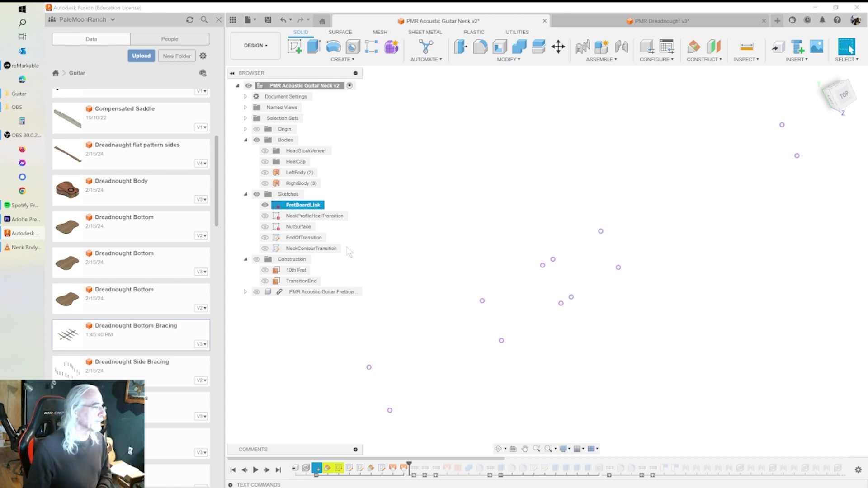
Undo the line deletions in the FretBoardLink sketch
left_click(283, 21)
left_click(283, 23)
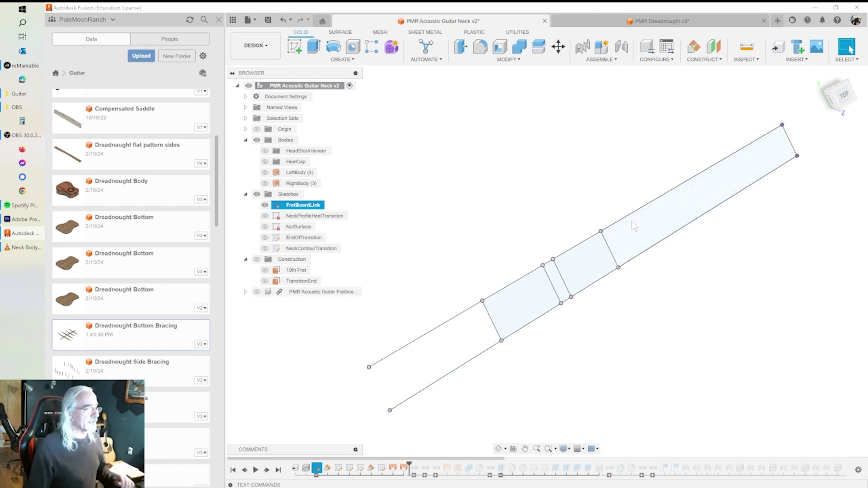
Open the 10th Fret plane's definition to examine its reference line and angle, and close it without changes
mouse_move(591, 258)
middle_mouse_down("shift")
mouse_move(593, 219)
mouse_move(579, 217)
mouse_move(581, 224)
middle_mouse_up("shift")
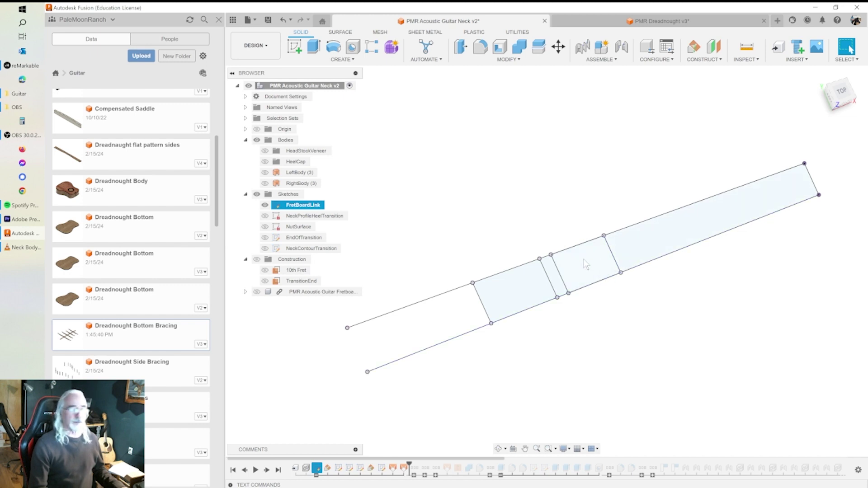
double_click(328, 470)
middle_click_drag(619, 271, 604, 210, "shift")
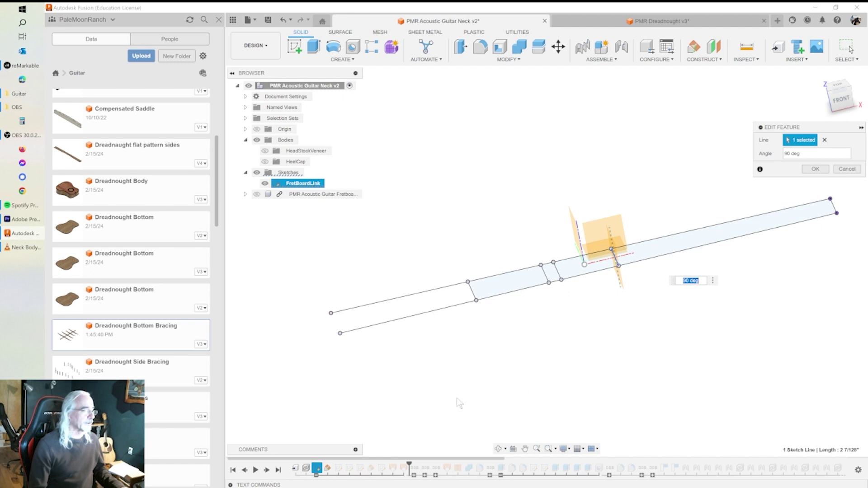
mouse_move(479, 360)
middle_mouse_down("shift")
mouse_move(502, 361)
mouse_move(408, 358)
middle_mouse_up("shift")
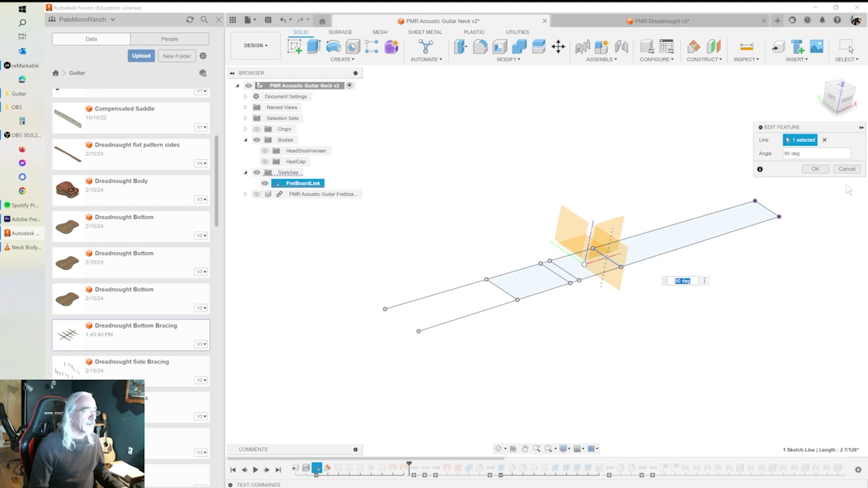
left_click(846, 168)
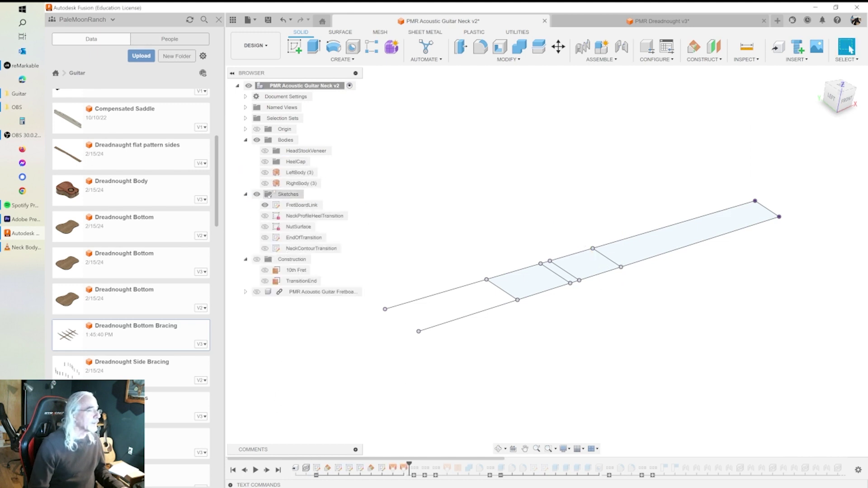
Open the NeckProfileHeelTransition sketch, turn the profile upright, and inspect the parameter driving its height dimension
left_click(338, 467)
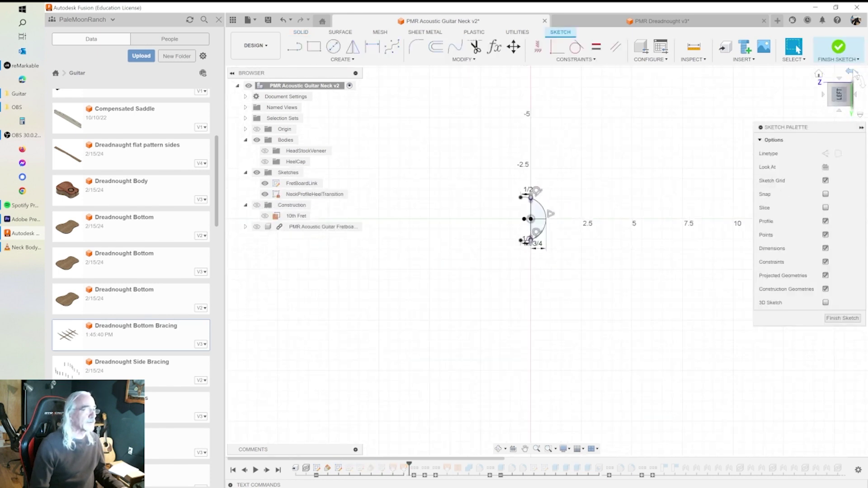
left_click(852, 72)
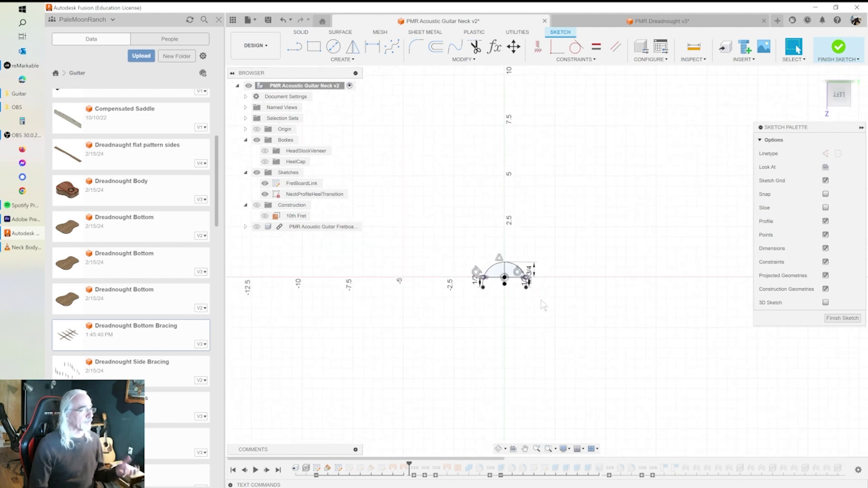
scroll(491, 269, "up", 10)
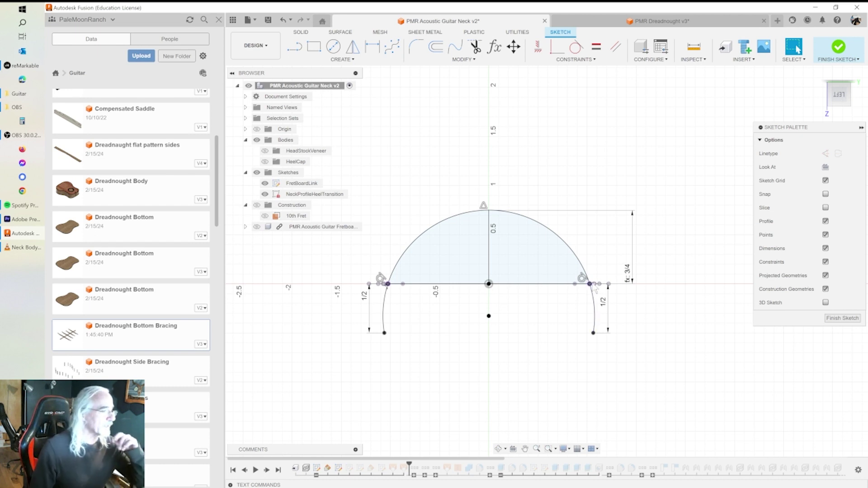
double_click(631, 278)
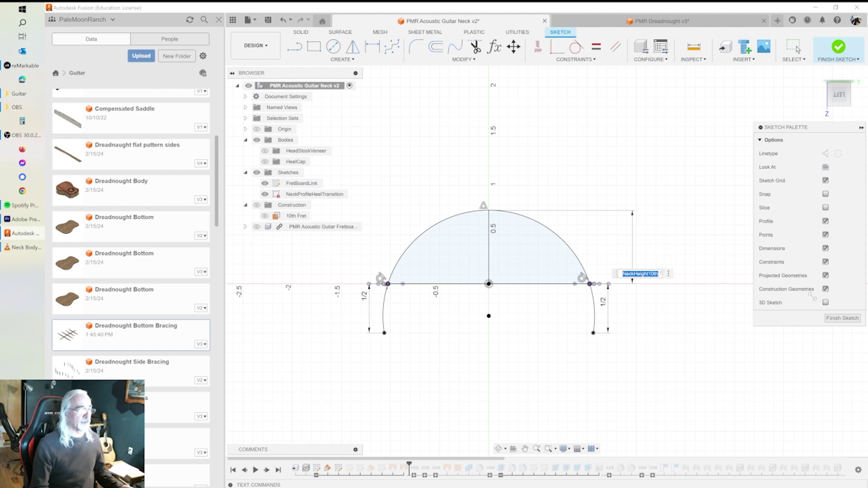
left_click(850, 297)
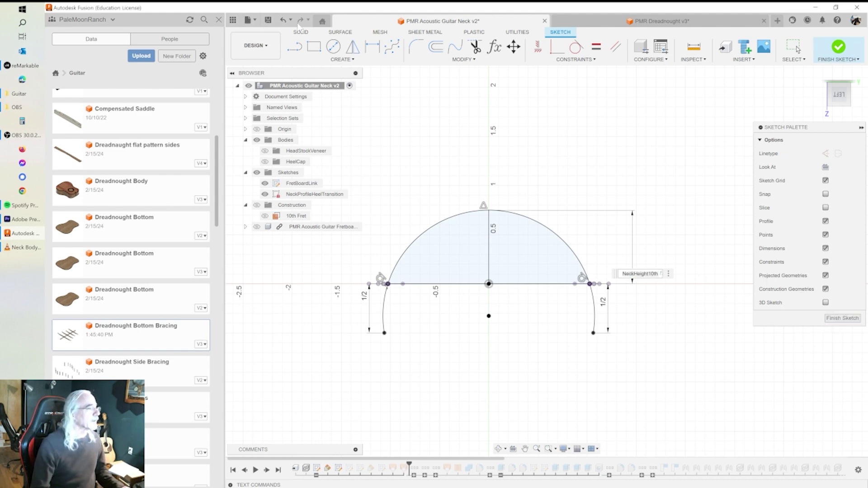
Undo the sketch edit to leave it, and show the NeckProfileHeelTransition sketch on the fretboard outline
left_click(283, 21)
left_click(291, 20)
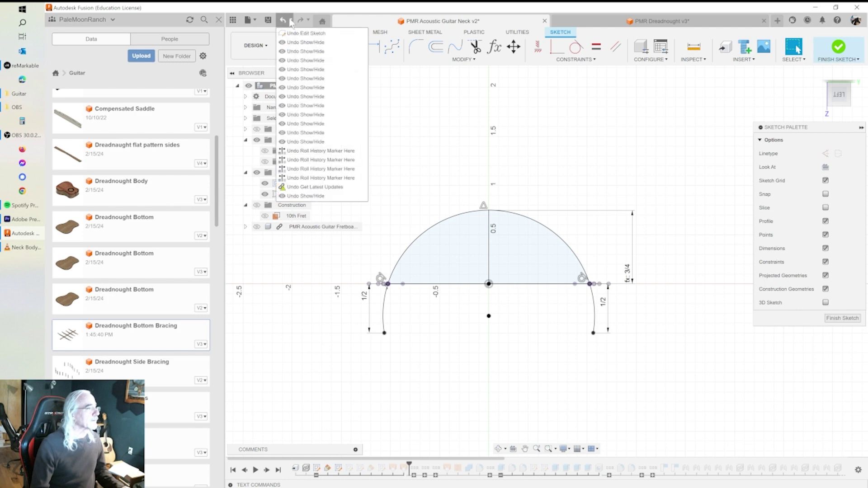
left_click(307, 34)
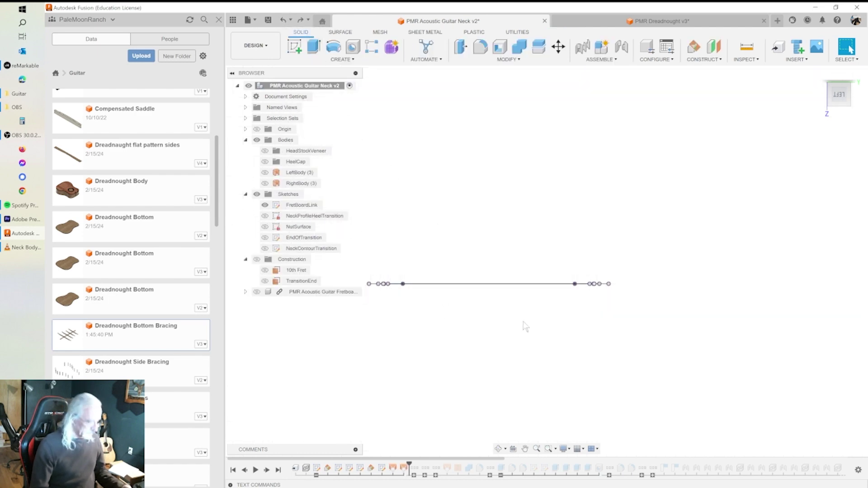
mouse_move(522, 325)
middle_mouse_down("shift")
mouse_move(536, 335)
mouse_move(500, 332)
middle_mouse_up("shift")
scroll(610, 271, "down", 5)
left_click(265, 216)
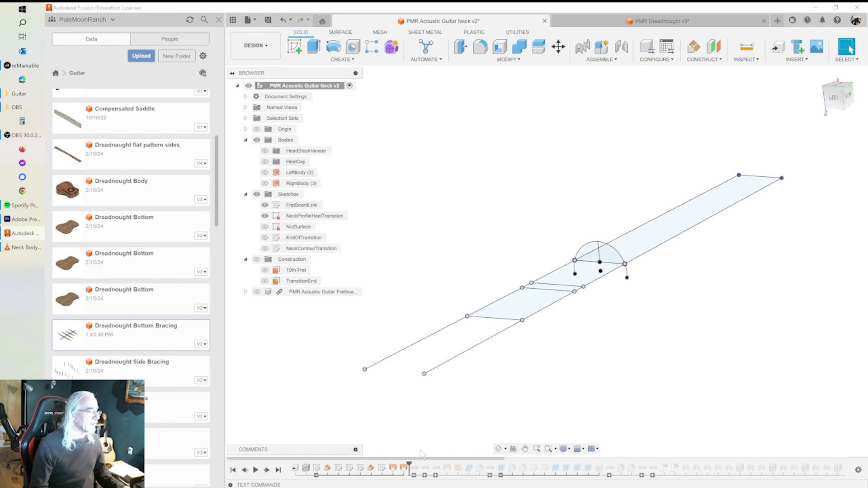
Open the NutSurface sketch, inspect the parameter driving the nut rectangle's width, and leave the sketch by undoing the edit
double_click(349, 470)
mouse_move(680, 307)
middle_mouse_down()
mouse_move(421, 329)
mouse_move(357, 343)
middle_mouse_up()
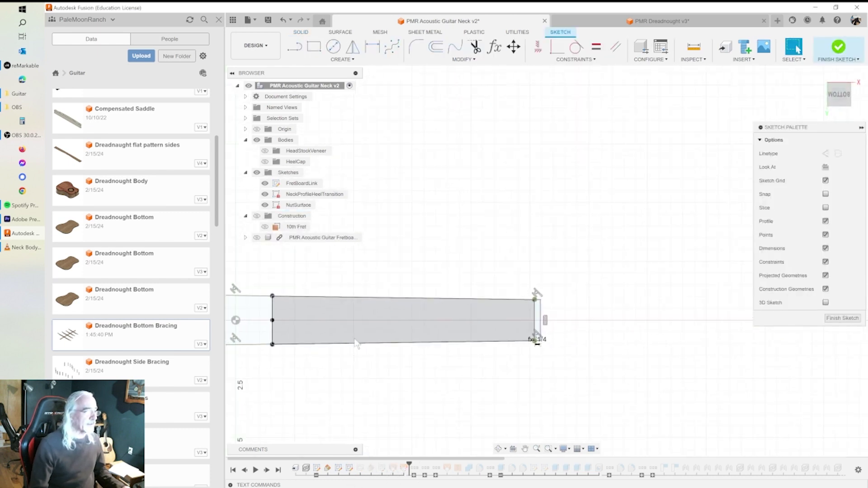
left_click(537, 317)
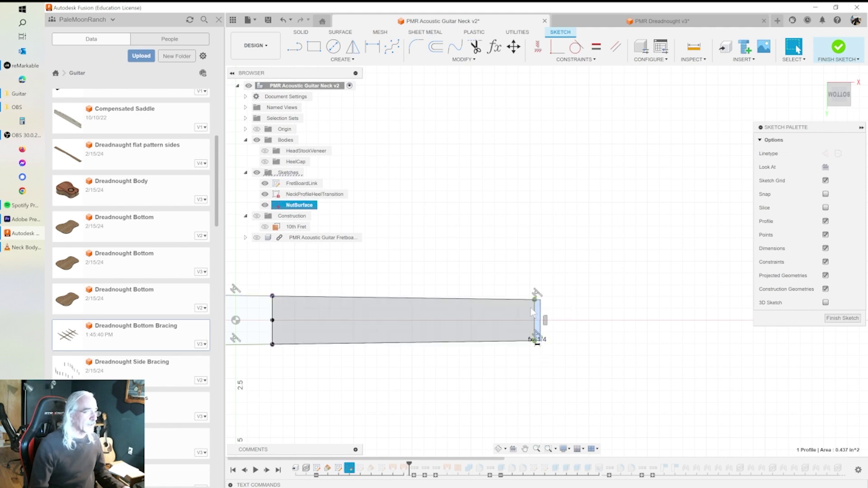
scroll(536, 317, "up", 4)
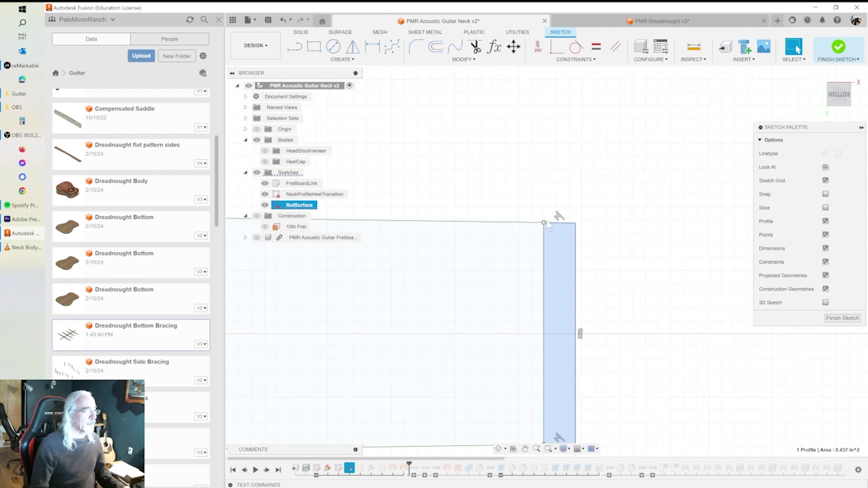
middle_click_drag(586, 276, 592, 187)
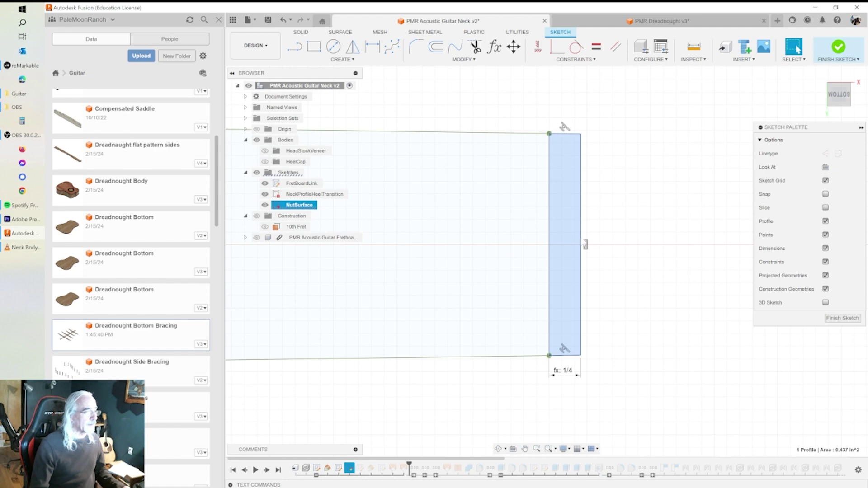
double_click(563, 371)
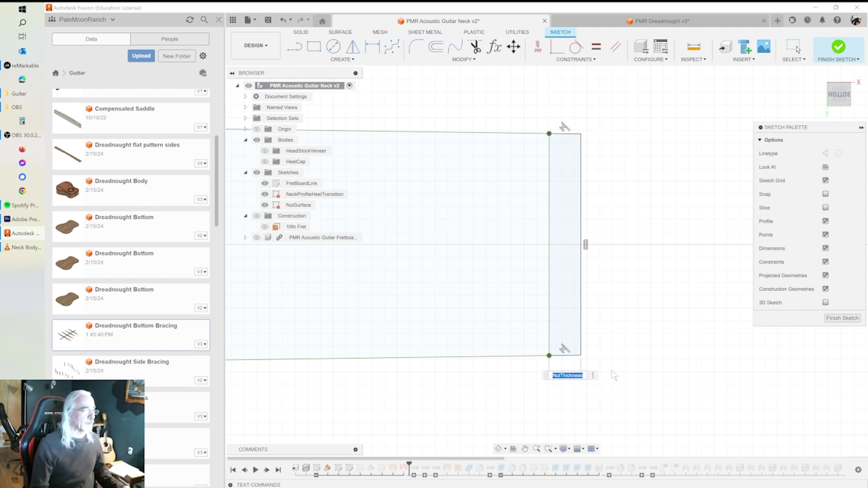
key("Return")
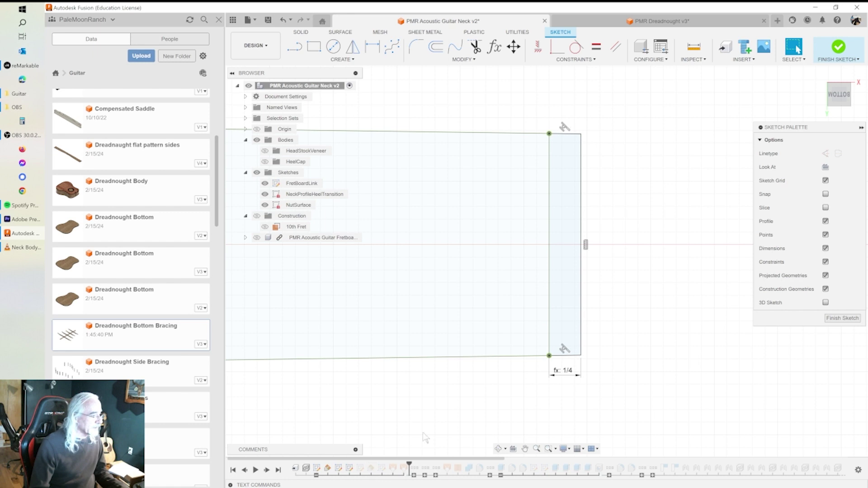
left_click(285, 19)
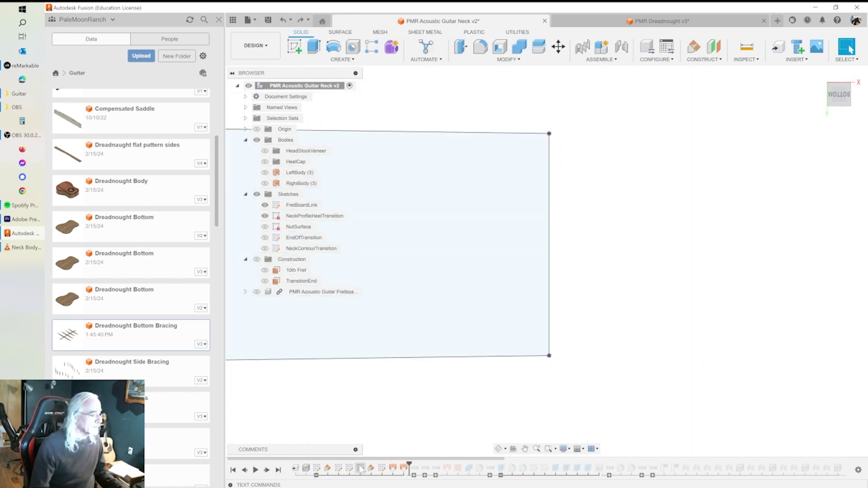
Open the EndOfTransition sketch to examine its offset from the nut end, and undo back out of it
double_click(360, 468)
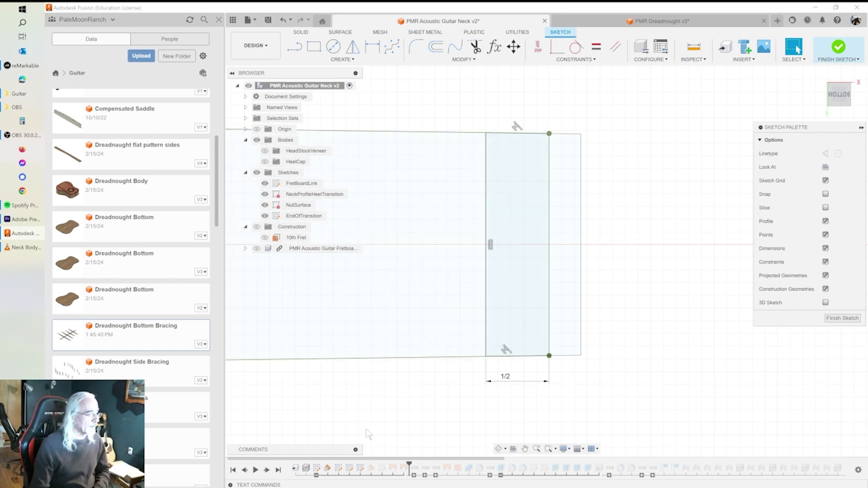
left_click(284, 22)
left_click(284, 21)
left_click(283, 21)
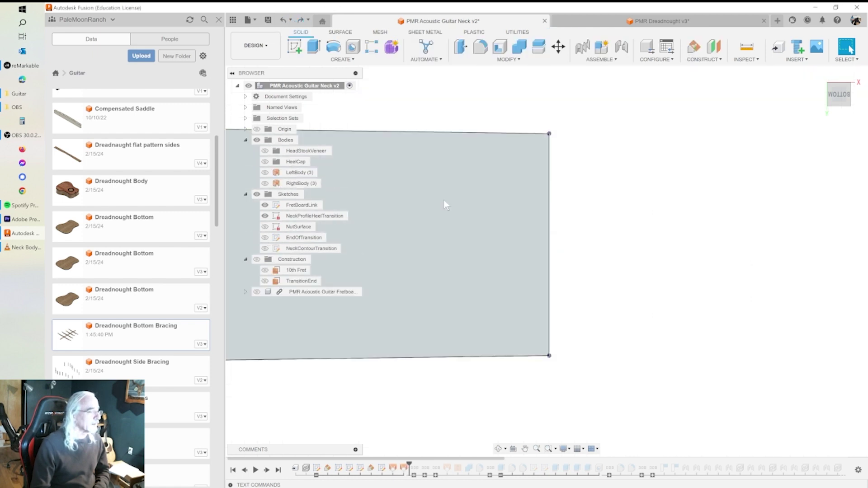
Check the TransitionEnd plane's line and angle without changing them, and show the construction planes to see where it sits
double_click(371, 468)
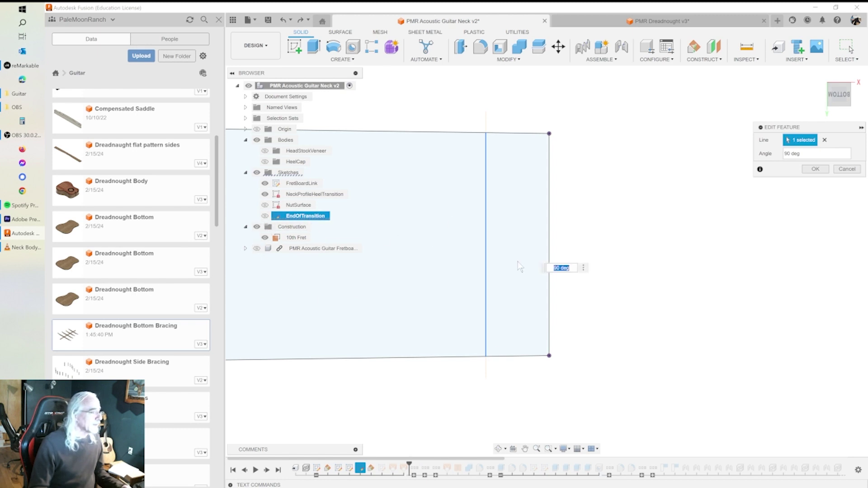
left_click(842, 169)
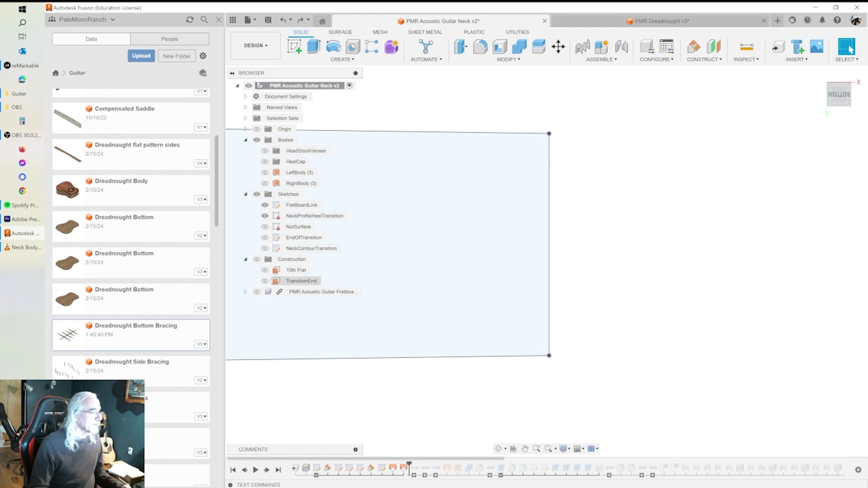
left_click(264, 270)
left_click(257, 259)
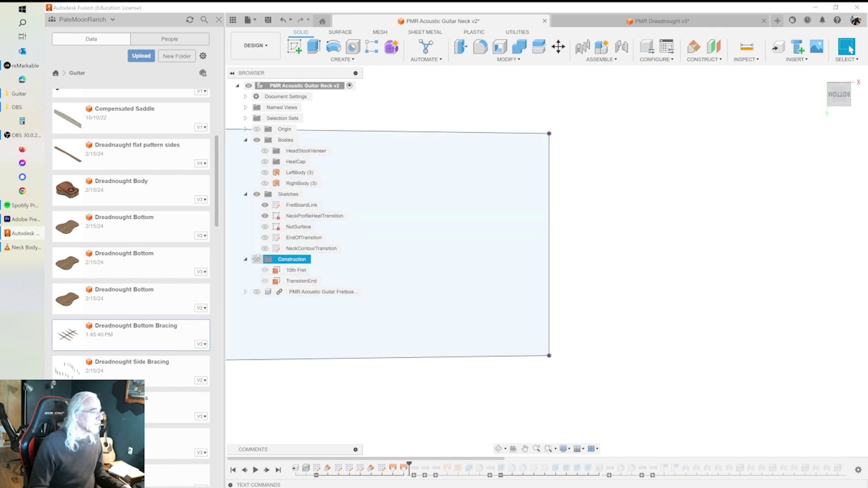
mouse_move(542, 310)
middle_mouse_down("shift")
mouse_move(492, 314)
mouse_move(516, 306)
mouse_move(526, 276)
mouse_move(524, 296)
mouse_move(498, 270)
mouse_move(529, 269)
middle_mouse_up("shift")
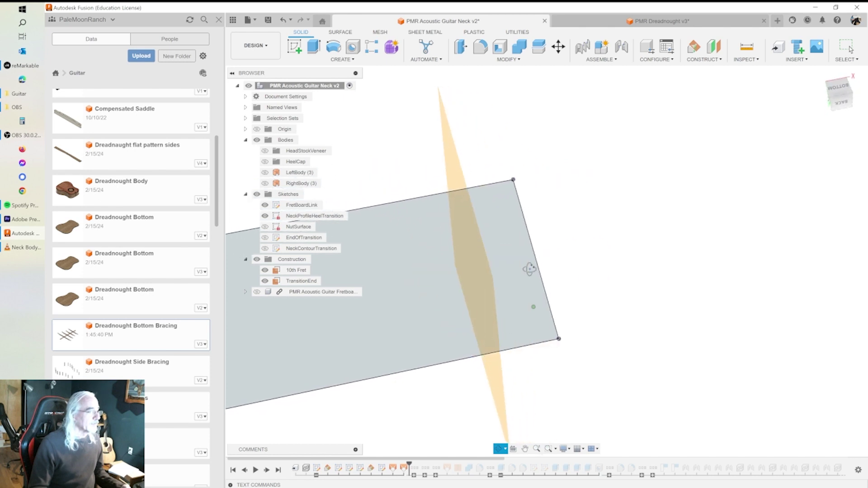
key("Escape")
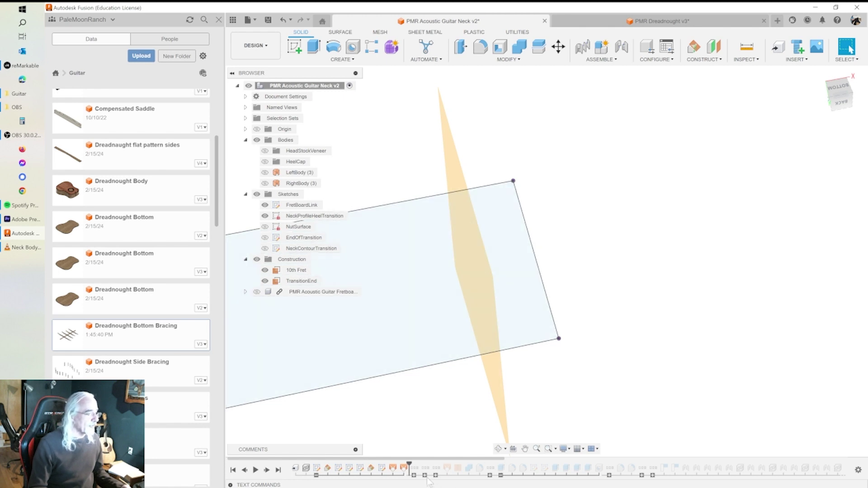
Open the NeckContourTransition sketch, hide the construction planes, and inspect the parameter driving the profile's height
double_click(381, 468)
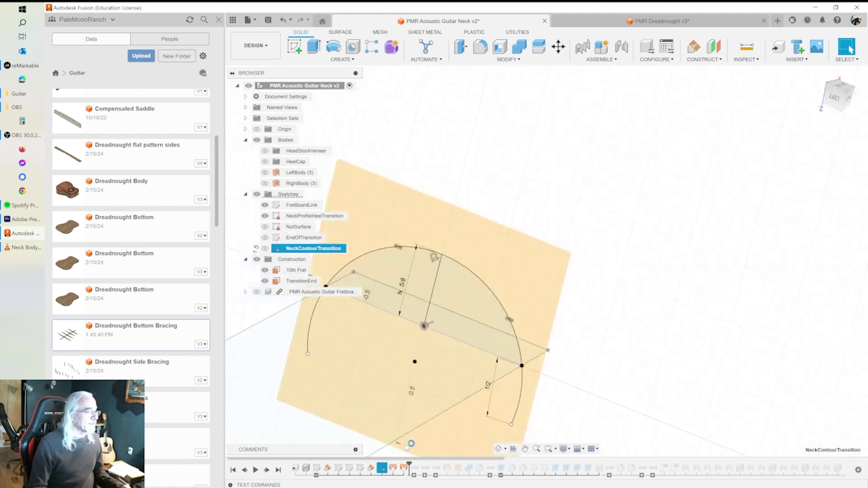
scroll(541, 343, "up", 2)
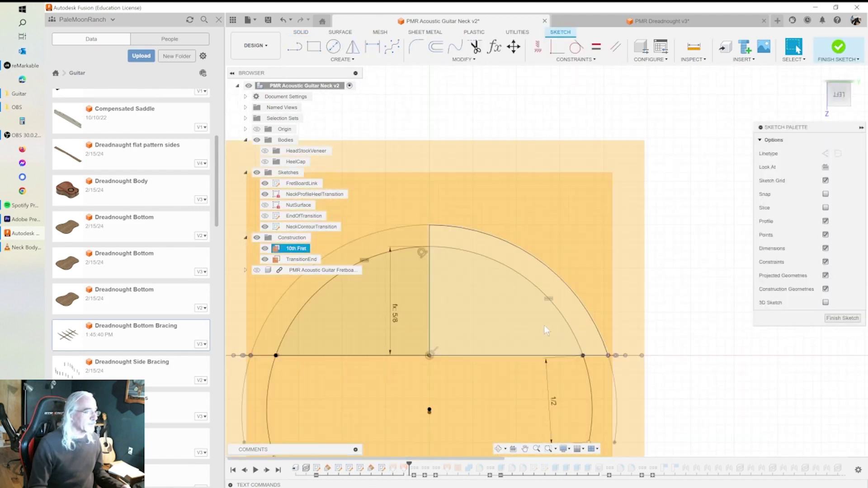
left_click(256, 237)
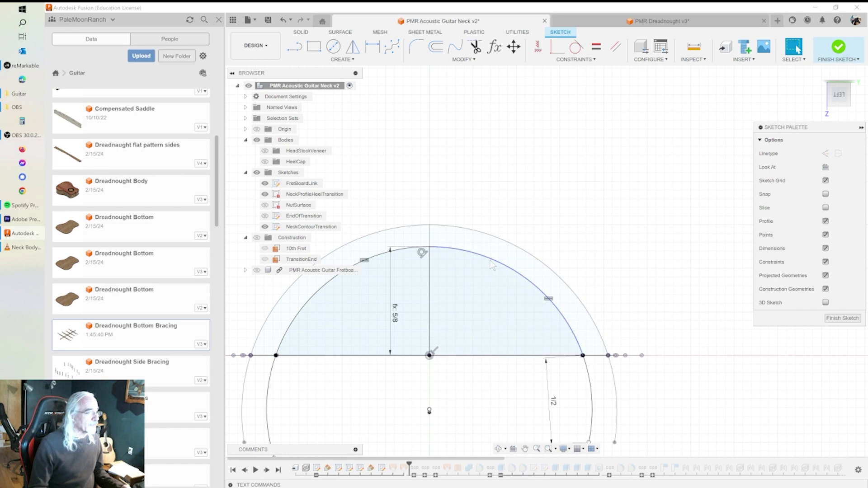
double_click(395, 320)
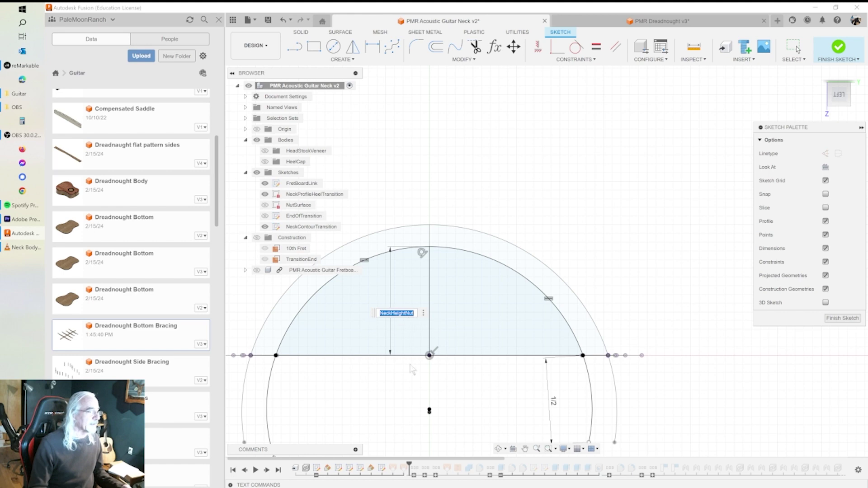
mouse_move(636, 366)
middle_mouse_down("shift")
mouse_move(625, 378)
mouse_move(613, 374)
mouse_move(625, 380)
mouse_move(612, 322)
middle_mouse_up("shift")
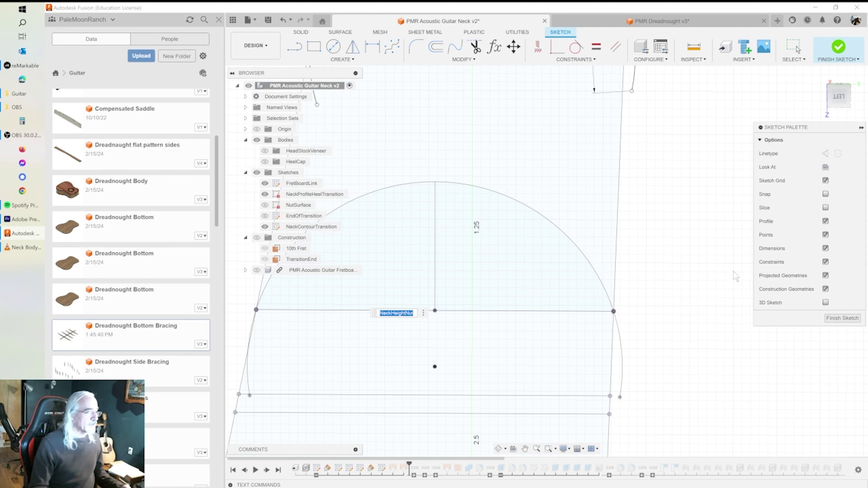
middle_click_drag(683, 258, 675, 255, "shift")
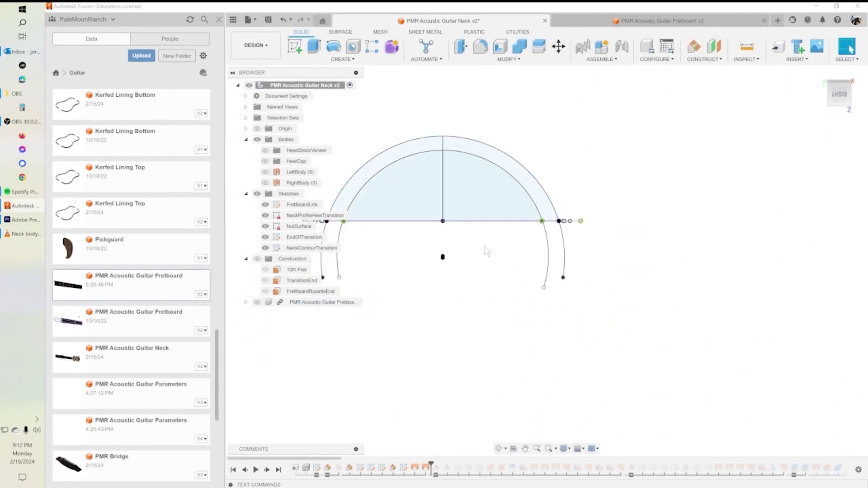
Examine the heel and nut-end neck profiles along the fretboard outline from several angles
middle_click_drag(503, 252, 631, 250)
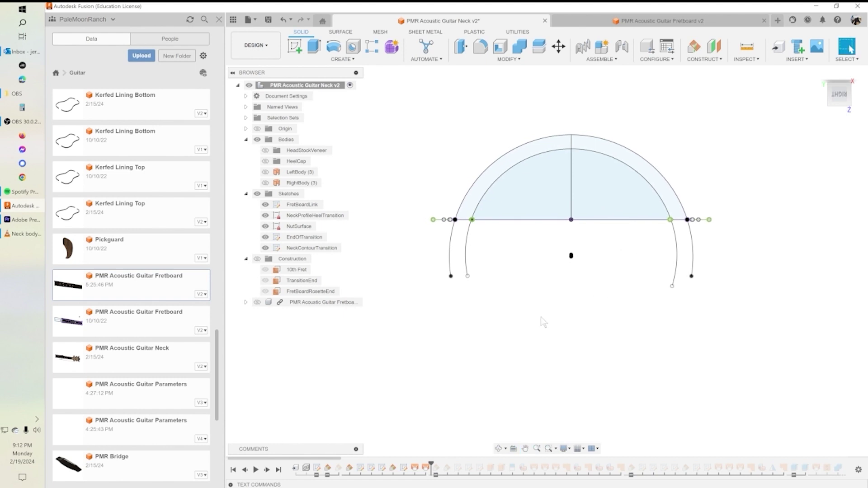
mouse_move(522, 319)
middle_mouse_down("shift")
mouse_move(544, 329)
mouse_move(643, 334)
mouse_move(624, 337)
mouse_move(625, 346)
middle_mouse_up("shift")
scroll(644, 334, "down", 5)
mouse_move(705, 309)
middle_mouse_down()
mouse_move(510, 277)
mouse_move(458, 204)
middle_mouse_up()
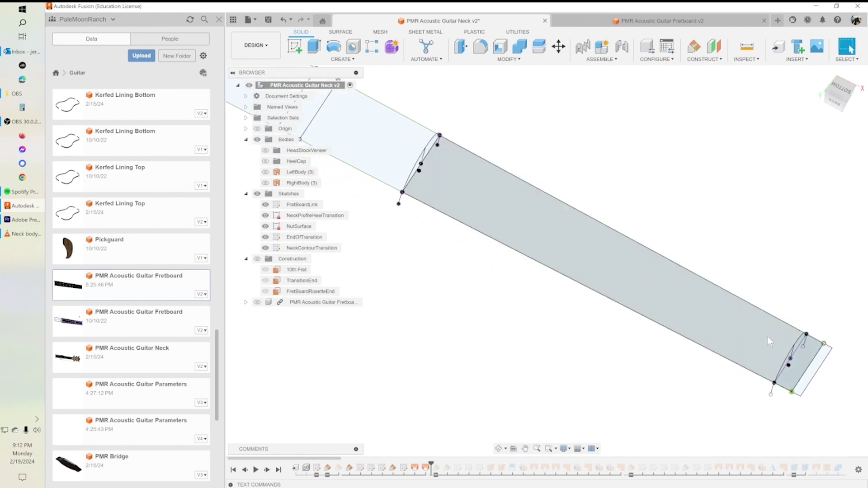
middle_click_drag(543, 349, 525, 293, "shift")
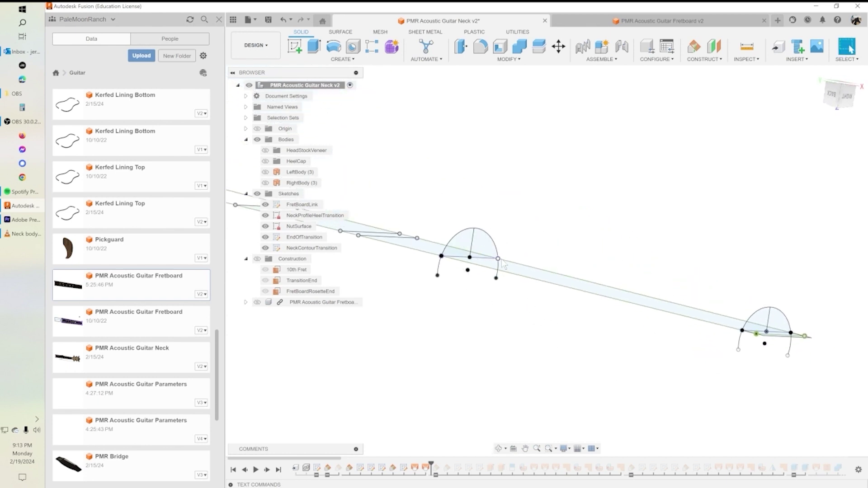
Show the LeftBody and RightBody lofts between the heel-end and nut-end neck profiles
left_click(267, 173)
left_click(267, 183)
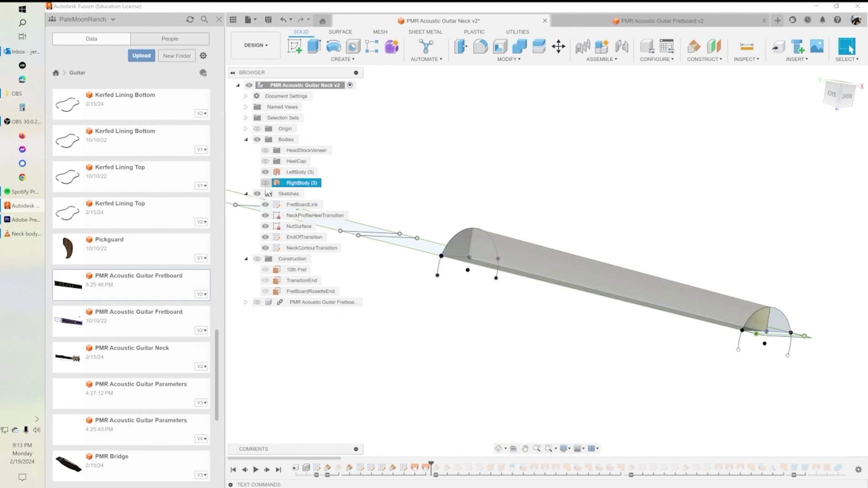
left_click(265, 183)
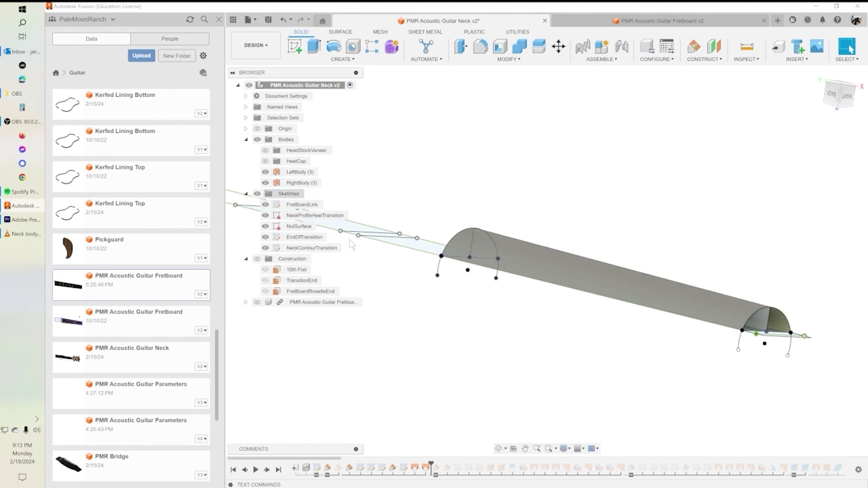
Open the LeftBody loft to inspect its two profiles along the neck, and close it without changes
double_click(414, 467)
middle_click_drag(484, 342, 574, 388, "shift")
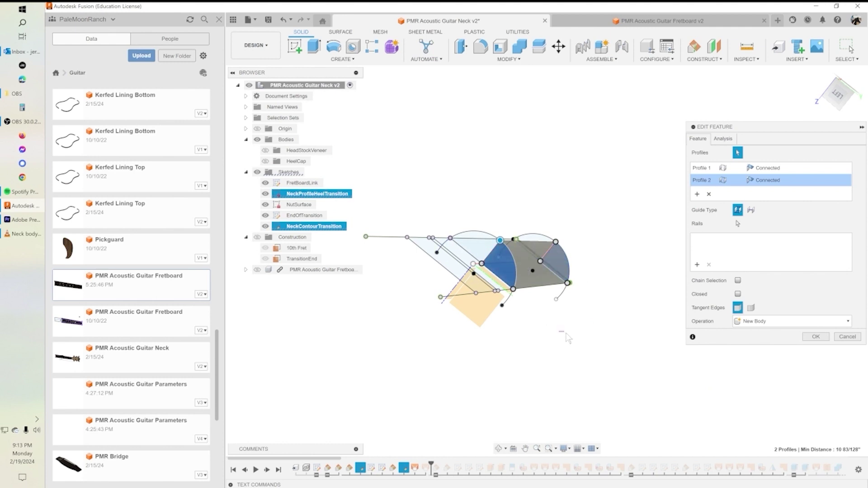
mouse_move(594, 351)
middle_mouse_down("shift")
mouse_move(585, 341)
mouse_move(586, 357)
middle_mouse_up("shift")
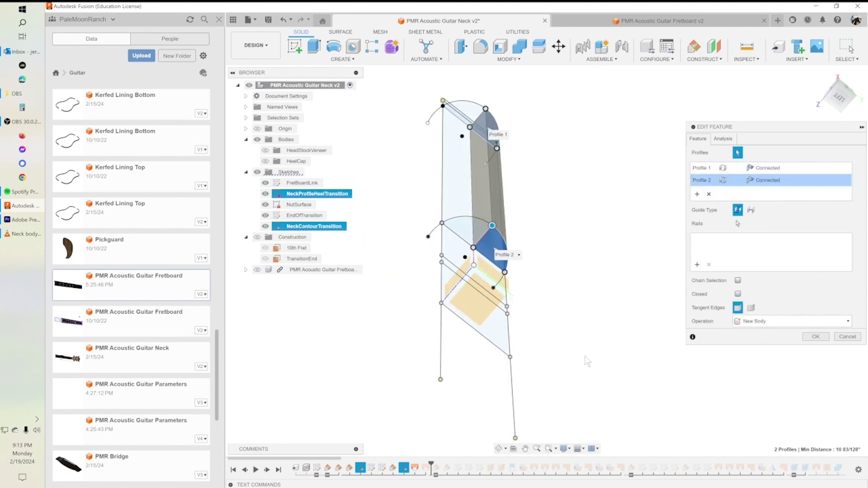
left_click(816, 338)
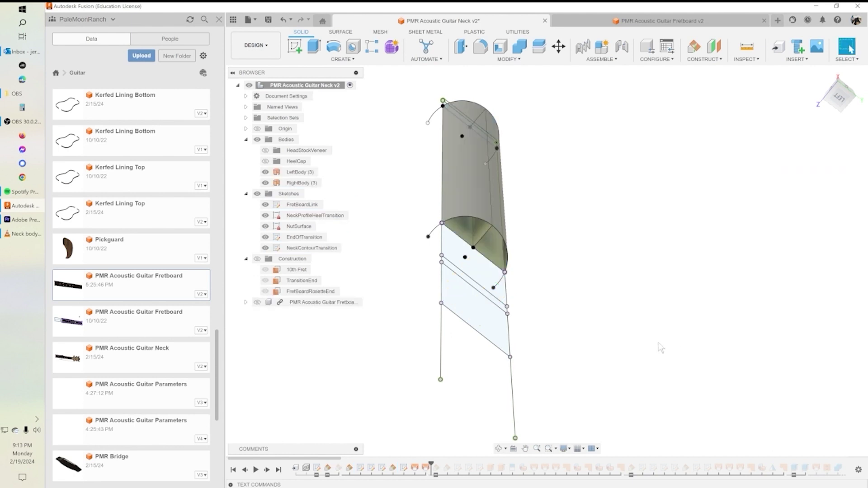
Open the RightBody loft, try reselecting its end profiles, and cancel the edit
double_click(426, 468)
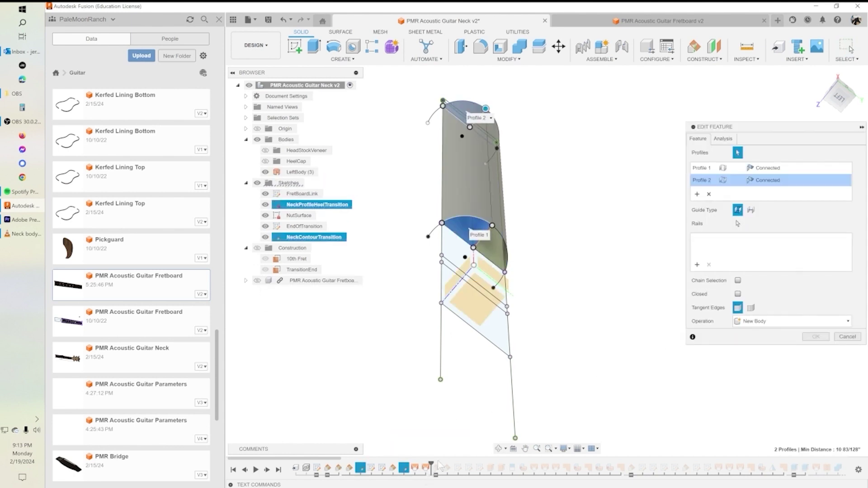
left_click(446, 244)
left_click(463, 113)
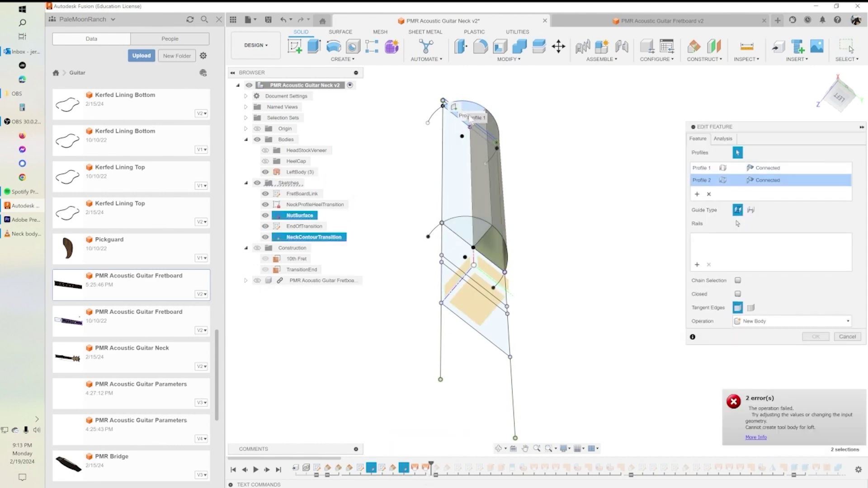
left_click(837, 338)
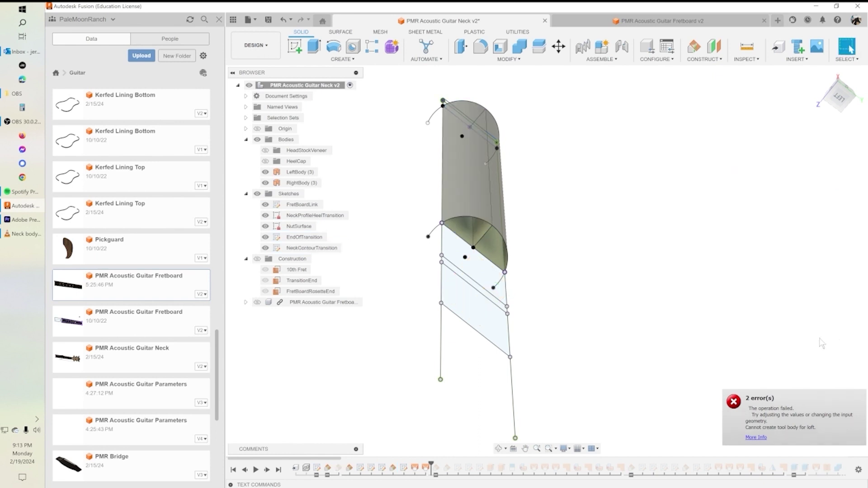
Undo the recent run of show/hide changes back to the last history marker move
middle_click_drag(531, 332, 660, 273, "shift")
middle_click_drag(619, 239, 488, 253)
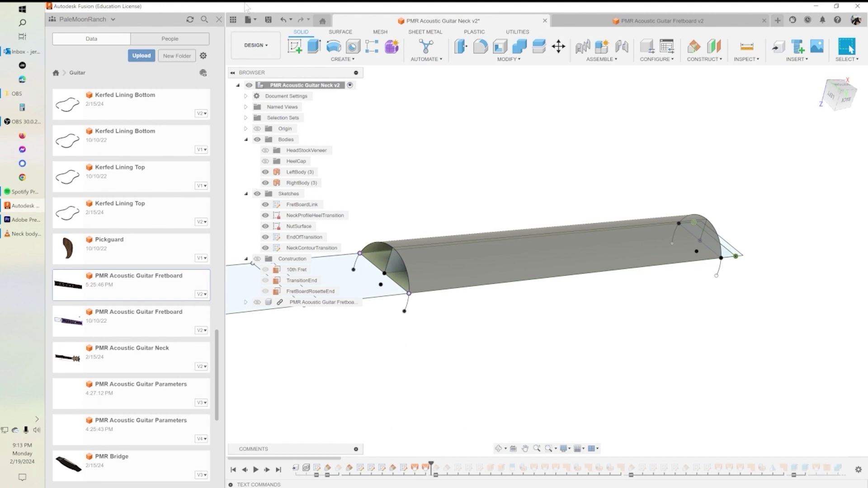
left_click(291, 20)
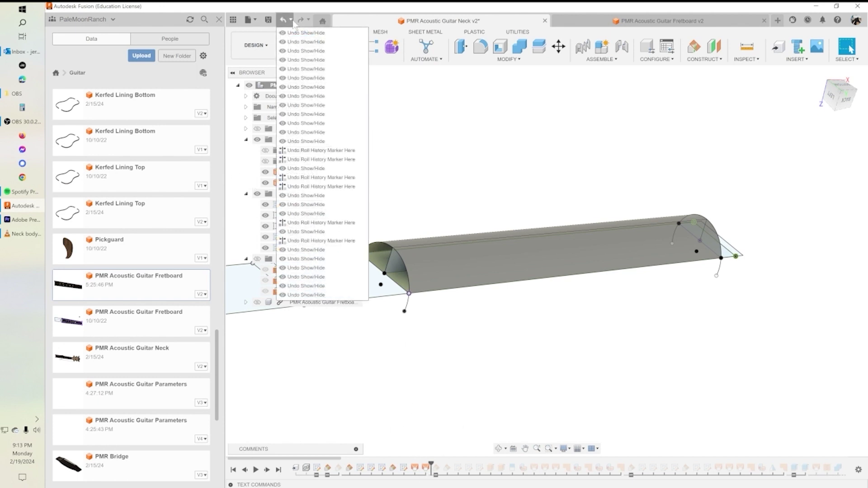
left_click(302, 142)
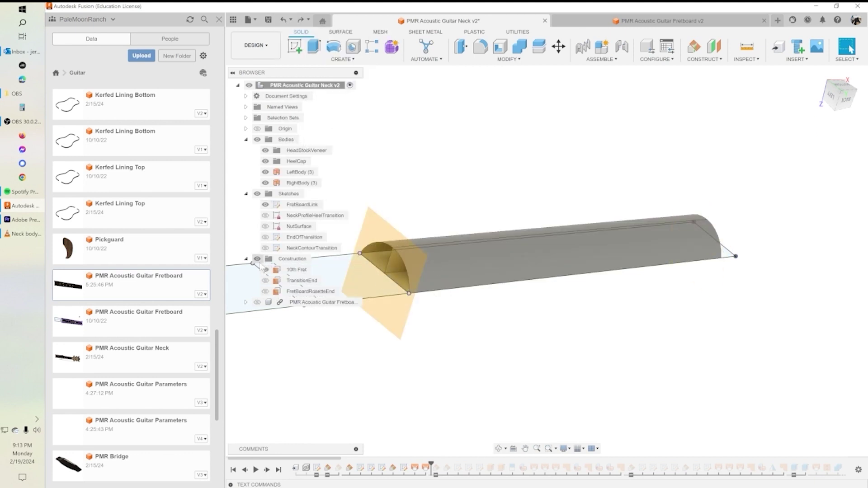
Hide the 10th Fret plane while keeping the Construction folder shown
left_click(257, 259)
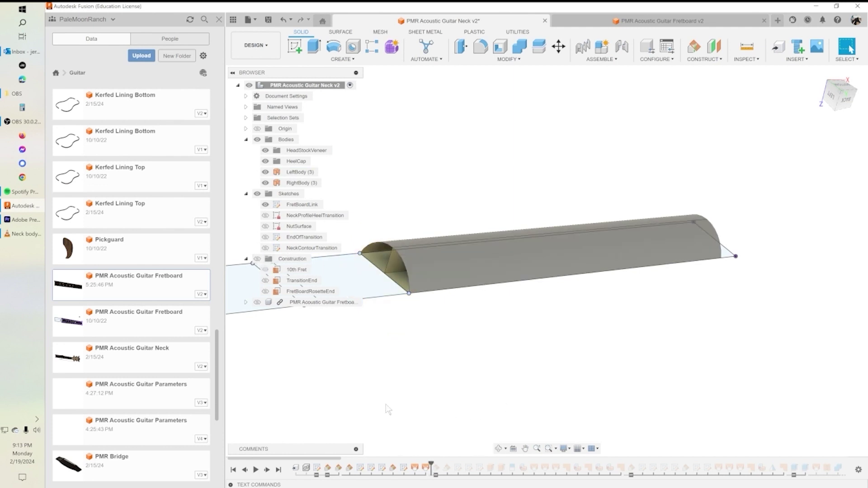
left_click(271, 281)
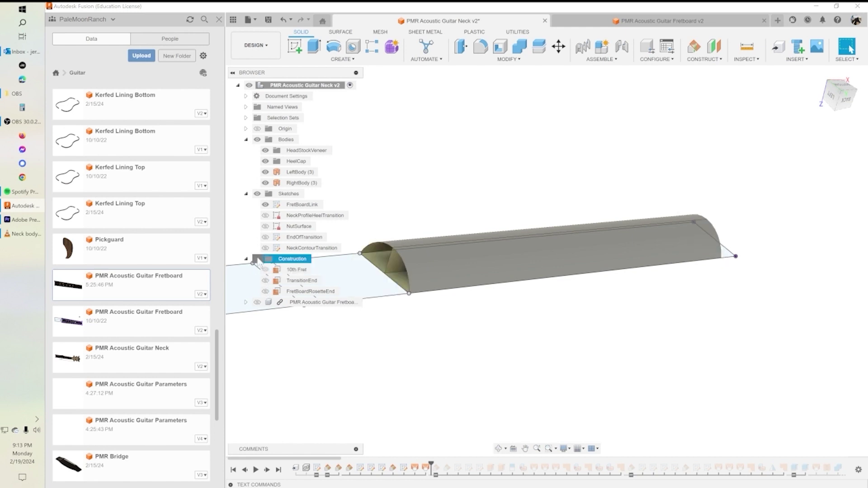
left_click(257, 259)
left_click(265, 270)
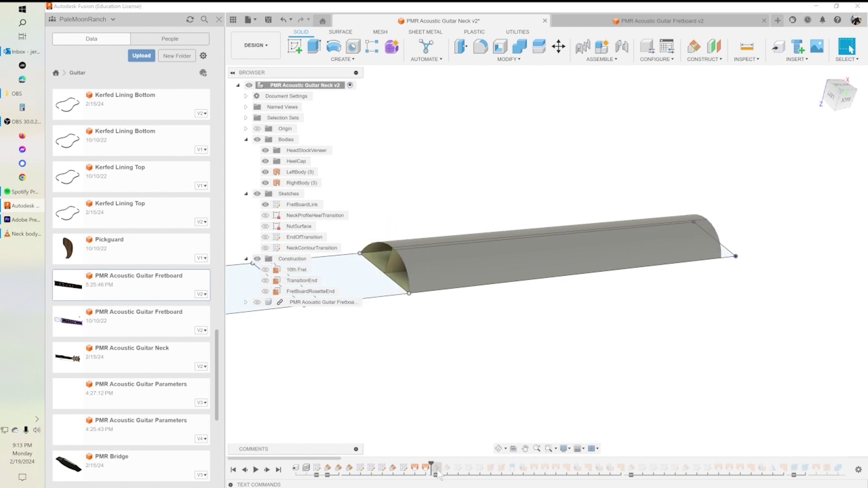
Advance the history past the HeadStockAngle and HeadStockFace planes, and show the FretBoardNutEnd plane
left_click_drag(432, 465, 447, 466)
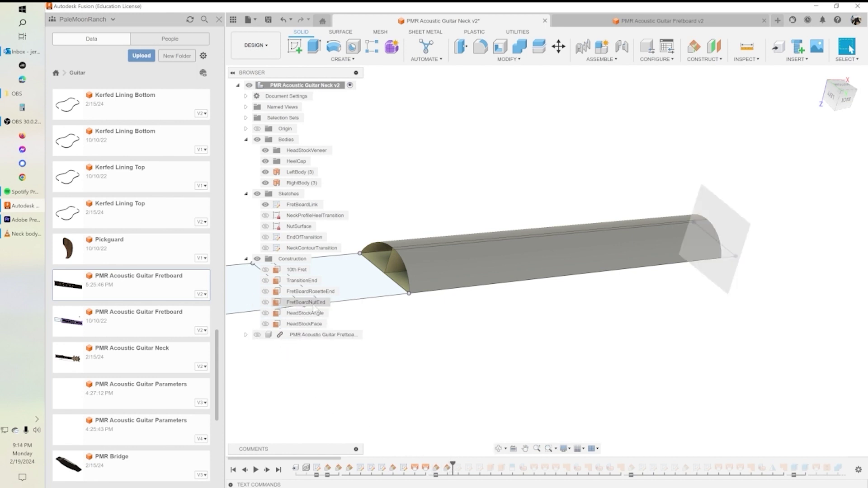
left_click(265, 303)
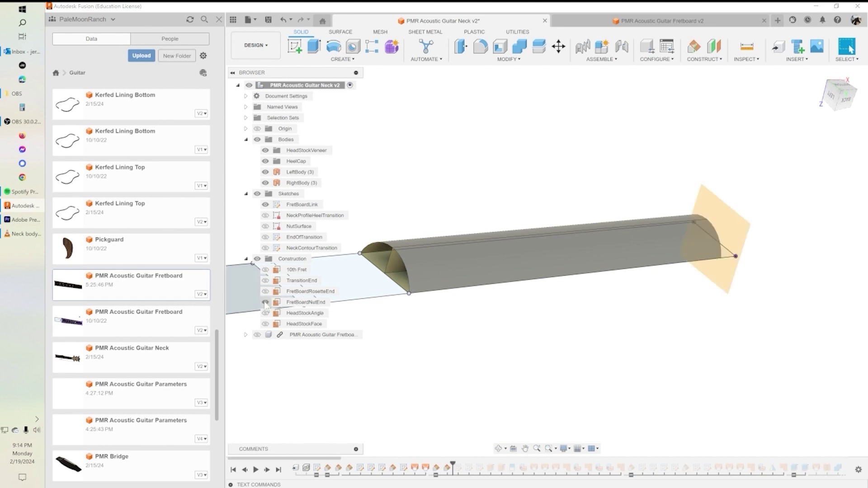
middle_click_drag(654, 289, 626, 306, "shift")
Check the FretBoardNutEnd plane's line and angle, and cancel without changing them
left_click(436, 468)
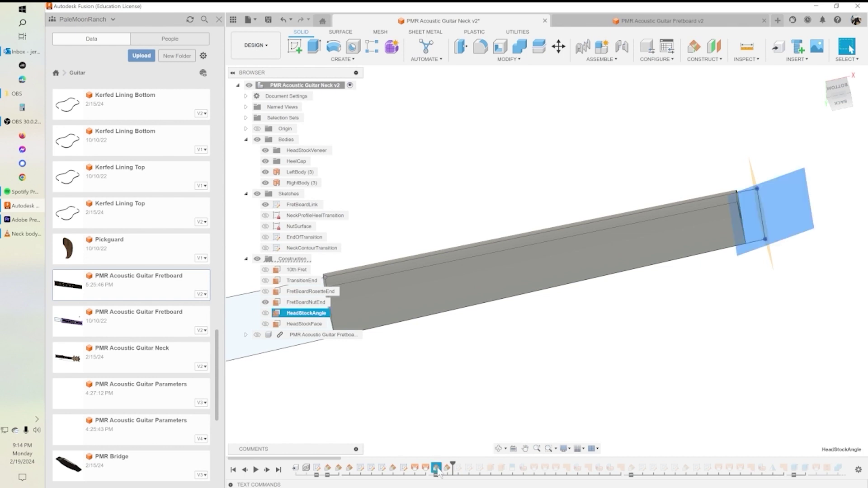
double_click(338, 468)
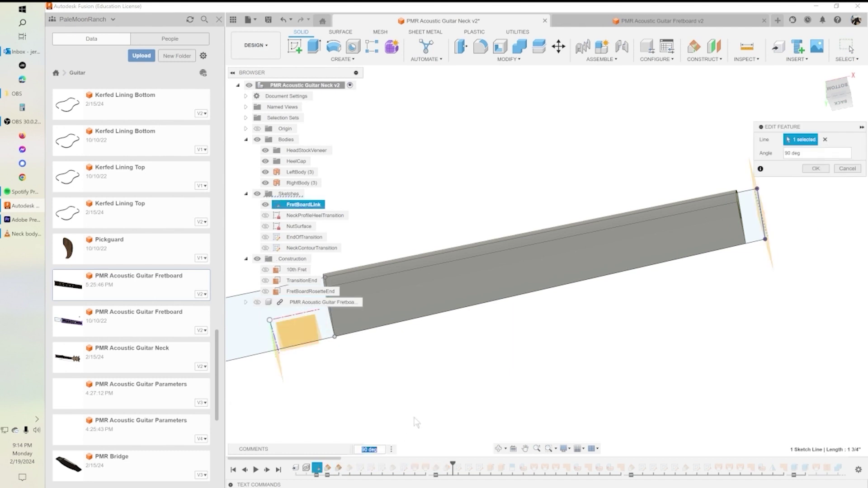
left_click(847, 169)
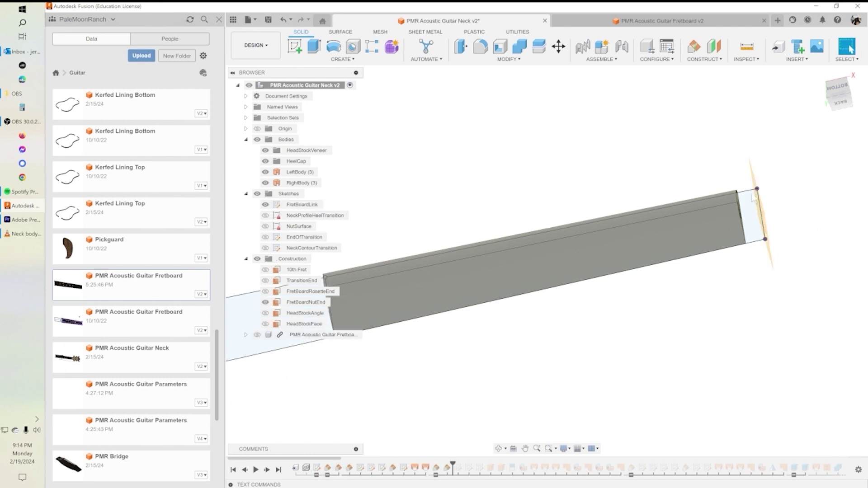
Show the HeadStockAngle plane, and check the HeadStockFace plane's line and angle without changing them
left_click(306, 312)
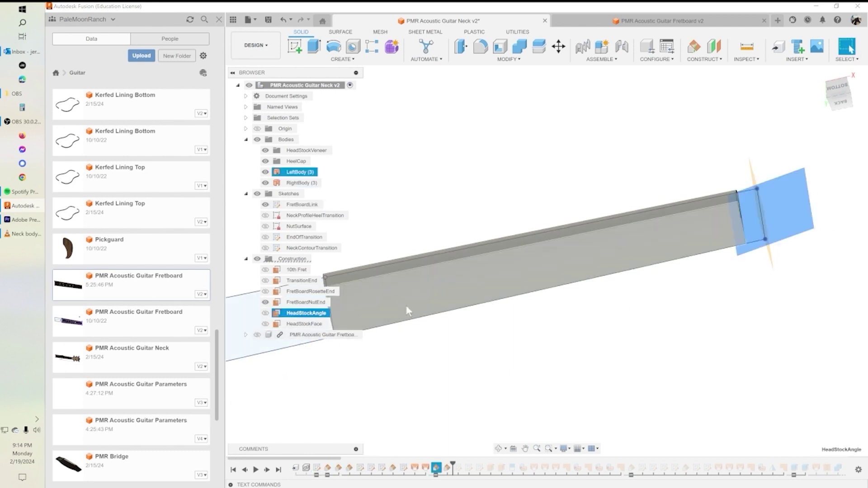
middle_click_drag(752, 283, 737, 261, "shift")
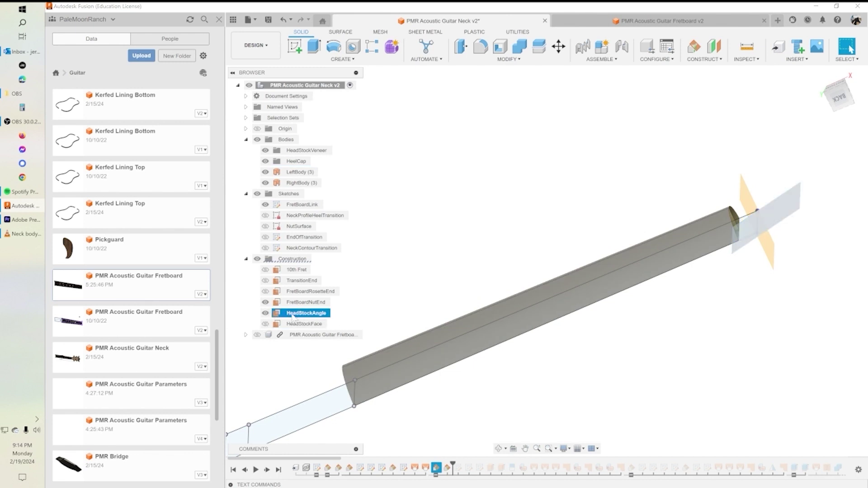
double_click(447, 468)
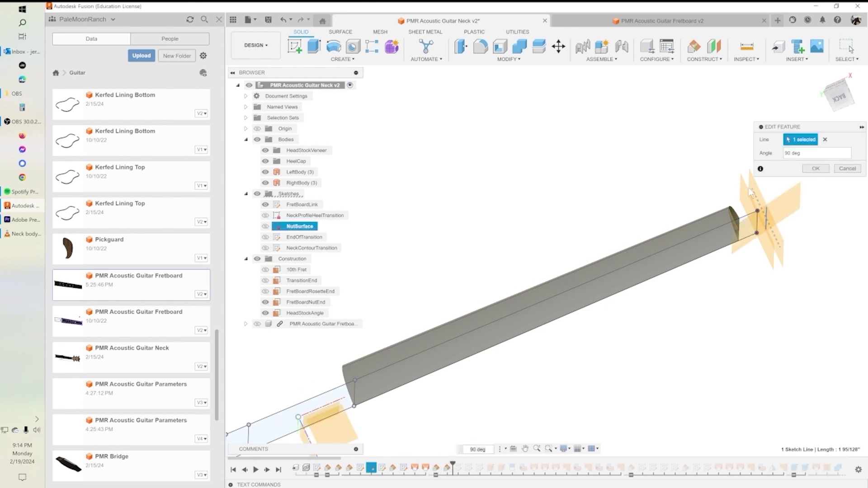
left_click(846, 169)
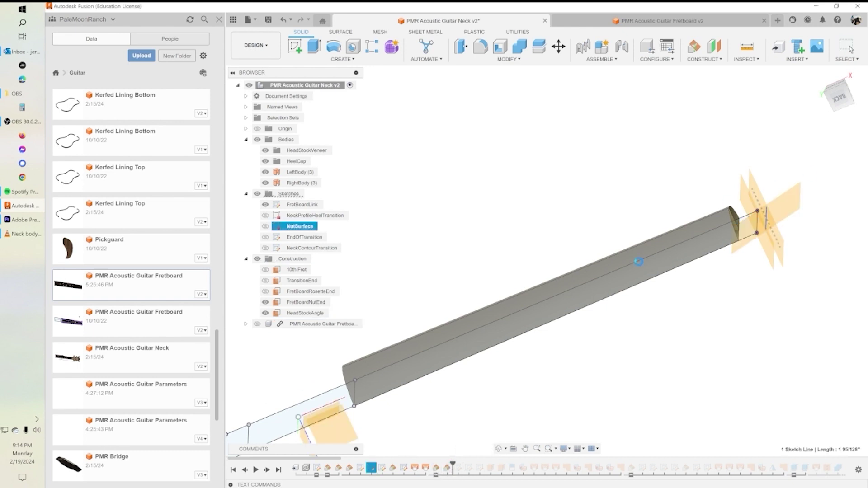
Check the parameter driving the HeadStockAngle plane, cancel the edit, and examine the plane's tilt from the side
double_click(436, 469)
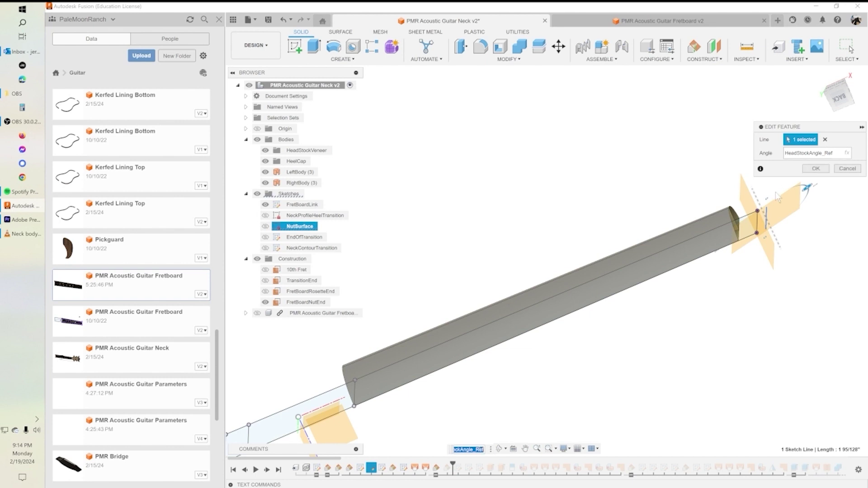
left_click(850, 170)
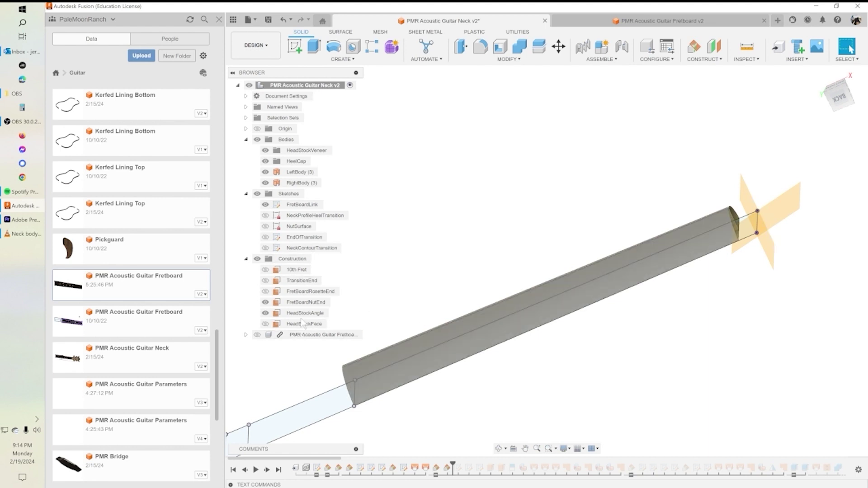
middle_click_drag(748, 227, 808, 358, "shift")
middle_click_drag(807, 348, 810, 351, "shift")
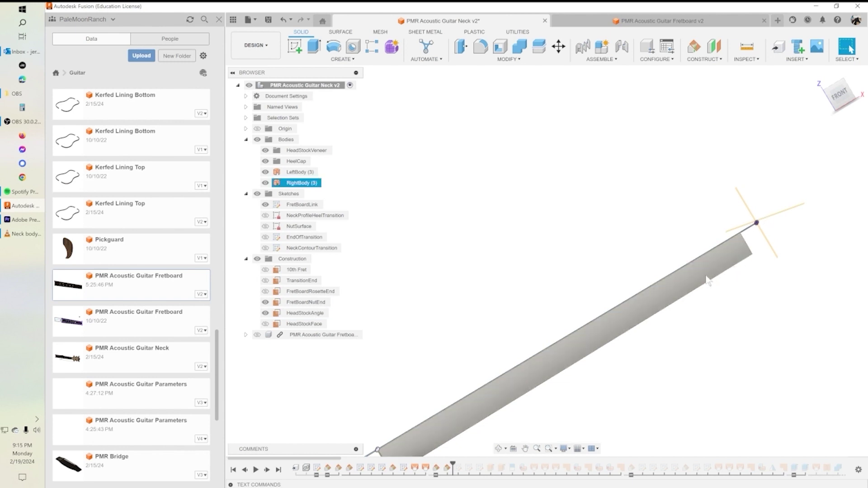
Recheck the HeadStockFace plane's definition, cancel the edit, and compare the planes at the nut end
left_click(691, 276)
left_click(678, 320)
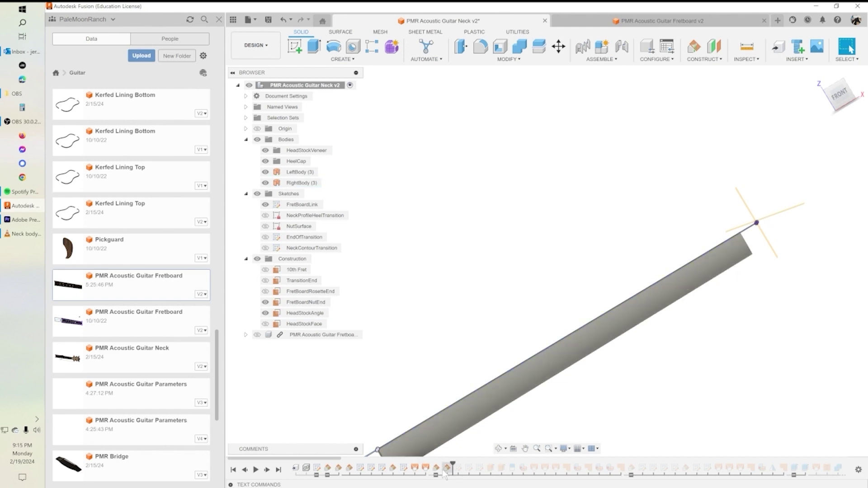
double_click(370, 468)
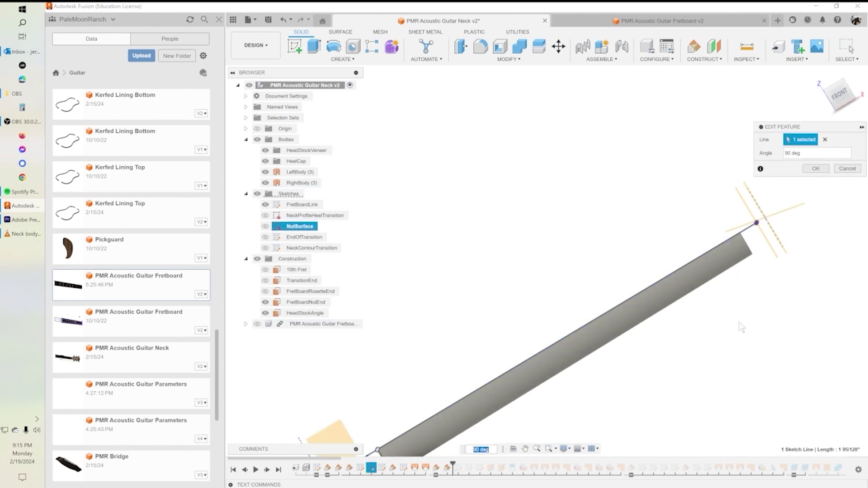
left_click(847, 168)
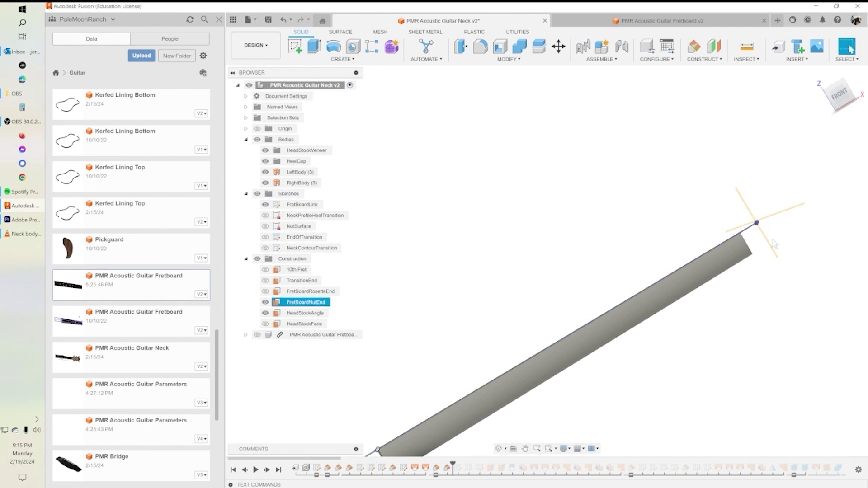
mouse_move(792, 304)
middle_mouse_down("shift")
mouse_move(790, 318)
mouse_move(791, 310)
middle_mouse_up("shift")
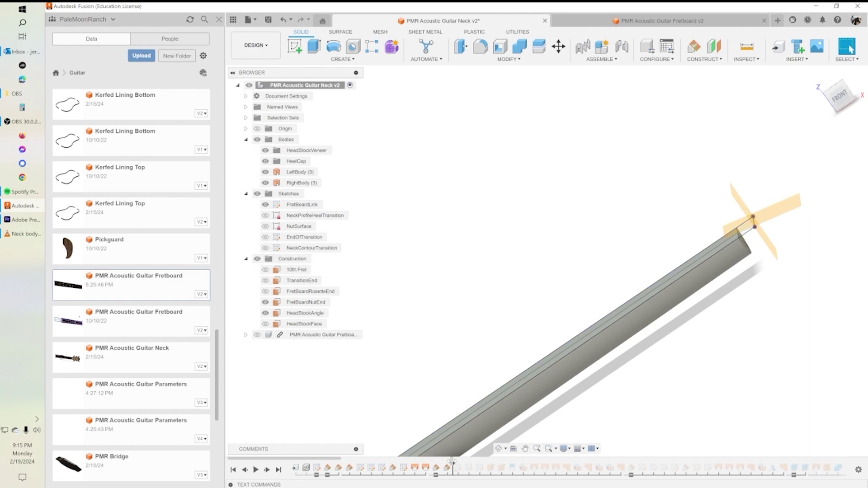
Advance the history past the NeckContourNut sketch and show that sketch
left_click_drag(452, 462, 463, 462)
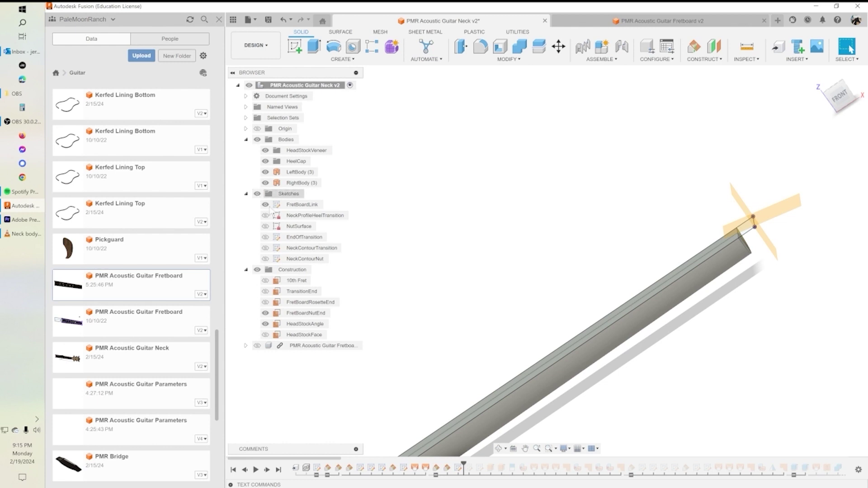
left_click(263, 258)
left_click(265, 258)
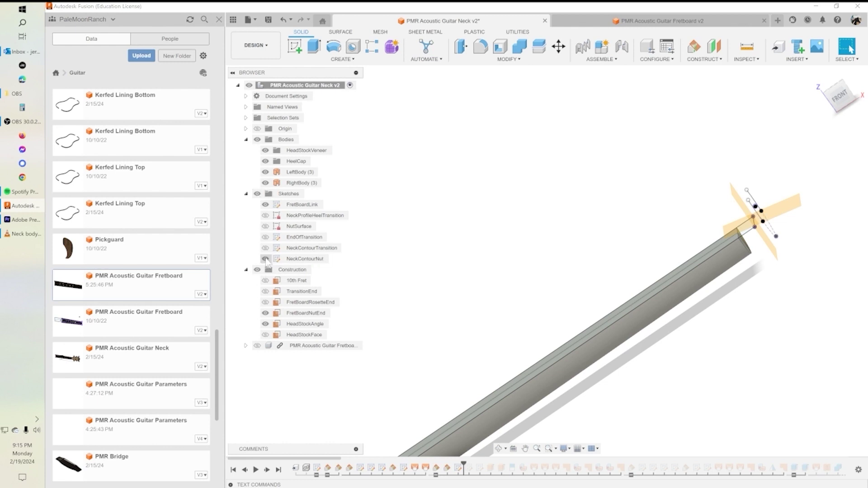
Examine the nut profile from the nut end, and open the NeckContourNut sketch
middle_click_drag(530, 206, 480, 327, "shift")
scroll(612, 254, "up", 8)
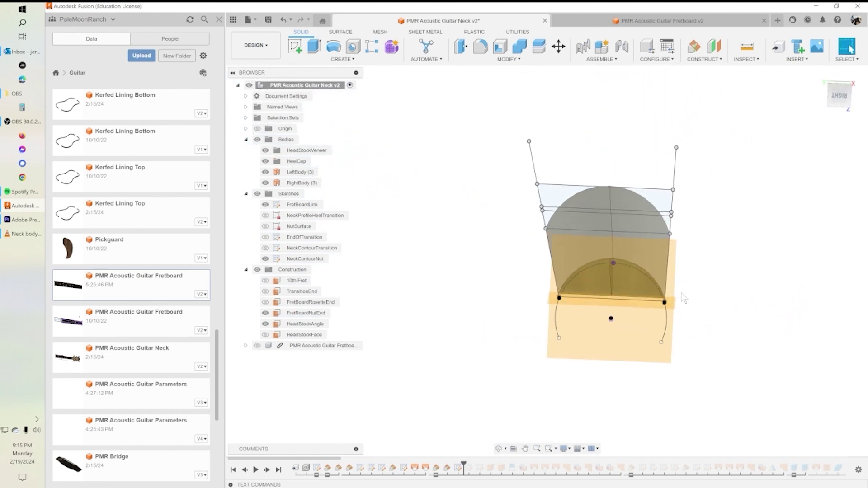
left_click(610, 274)
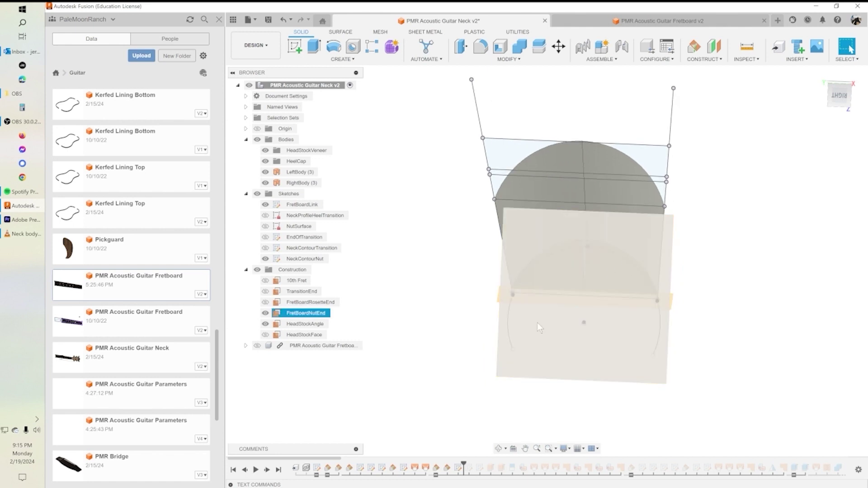
left_click(415, 266)
double_click(457, 468)
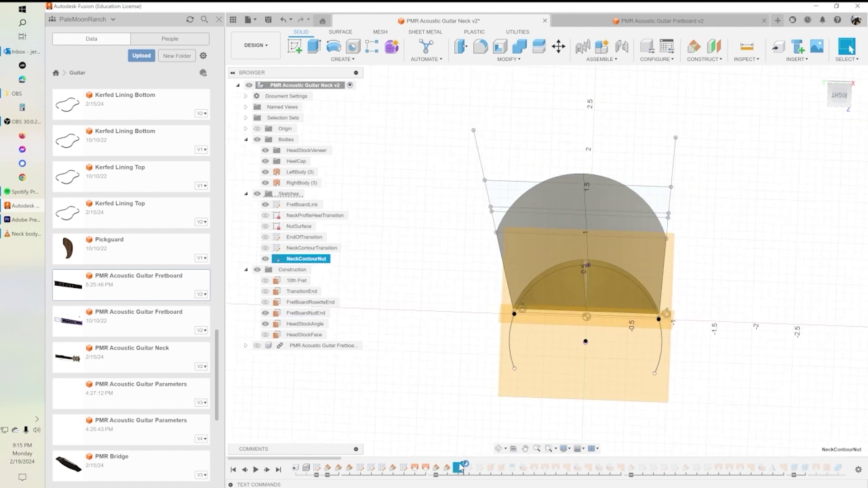
Hide the FretBoardLink sketch and the construction planes while the NeckContourNut sketch is open
scroll(639, 378, "down", 3)
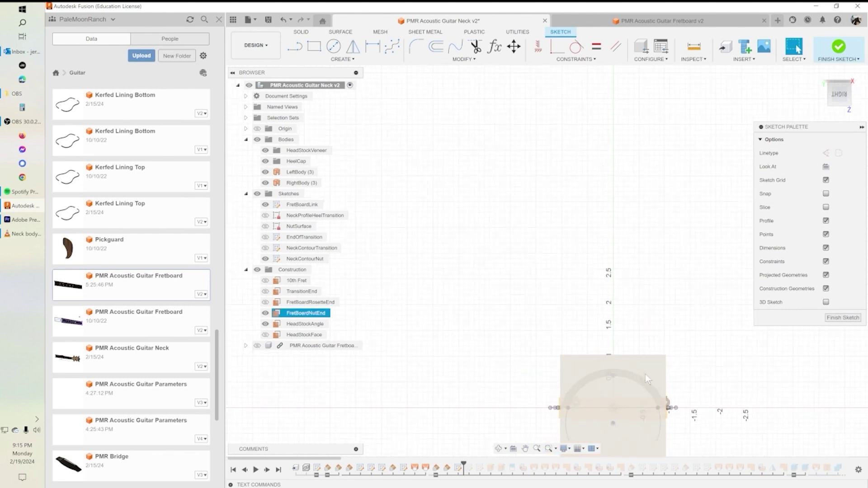
middle_click_drag(619, 346, 558, 205)
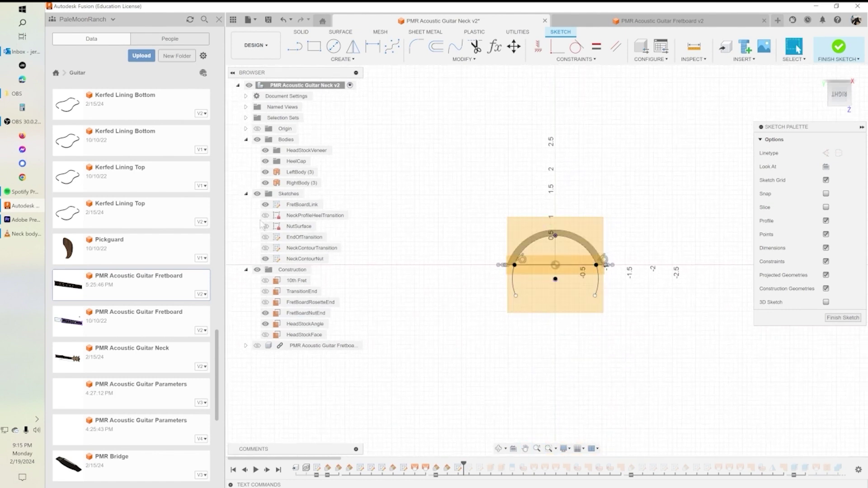
left_click(265, 205)
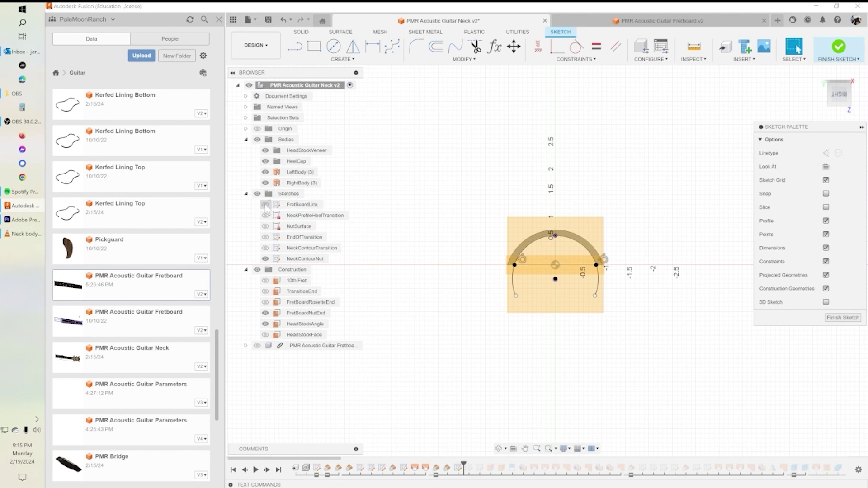
left_click(258, 270)
mouse_move(544, 295)
middle_mouse_down("shift")
mouse_move(547, 302)
mouse_move(540, 297)
mouse_move(550, 257)
mouse_move(552, 278)
middle_mouse_up("shift")
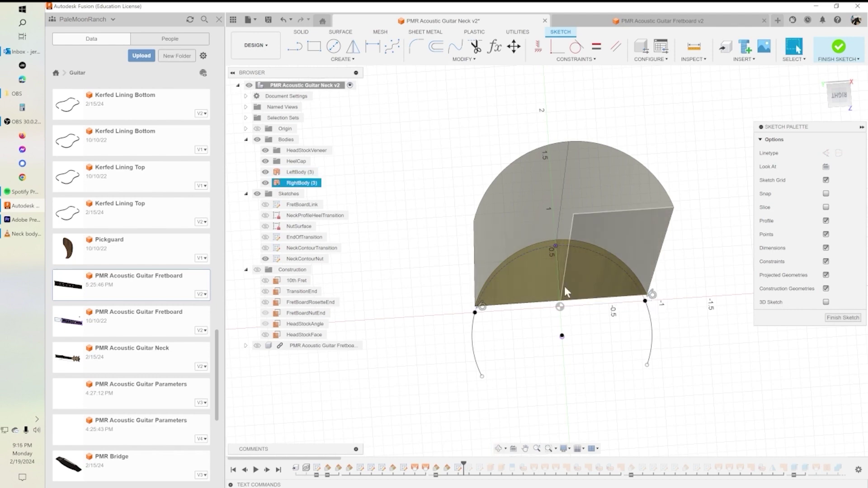
Examine the NeckContourNut profile's top point, arc centre and side arcs against the nut end of the neck
left_click(554, 246)
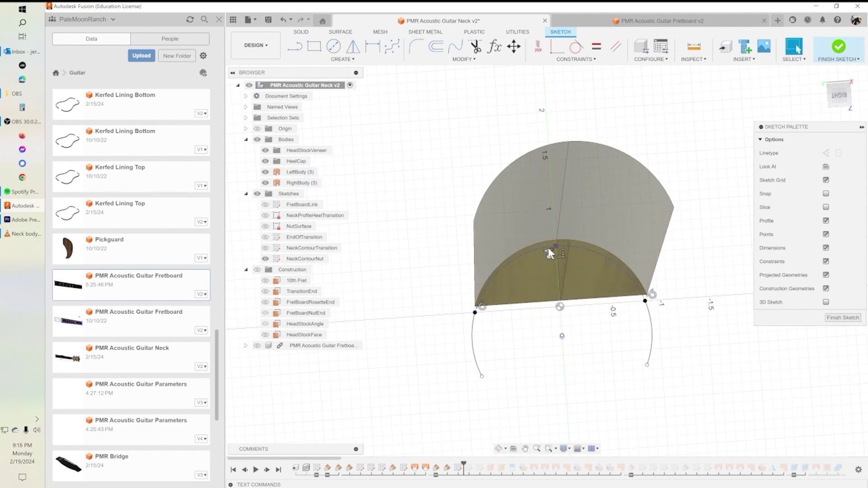
middle_click_drag(615, 311, 618, 299)
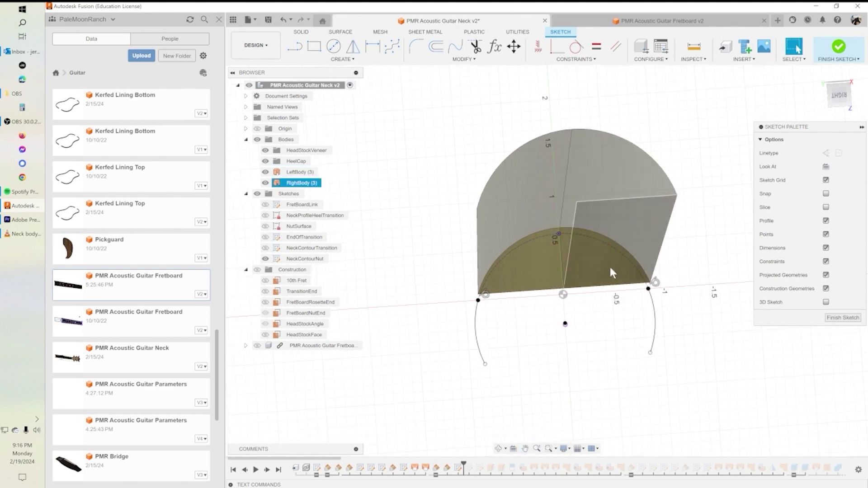
mouse_move(687, 271)
middle_mouse_down("shift")
mouse_move(682, 253)
mouse_move(664, 257)
mouse_move(691, 254)
mouse_move(691, 269)
middle_mouse_up("shift")
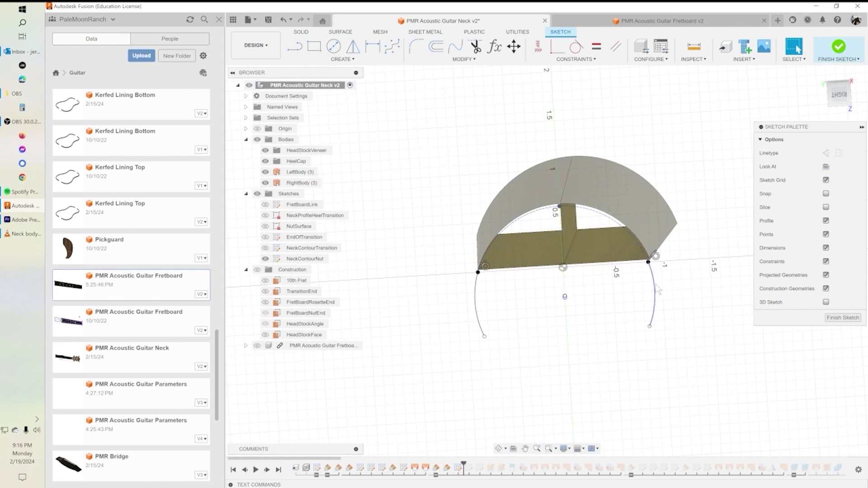
middle_click_drag(671, 309, 666, 305, "shift")
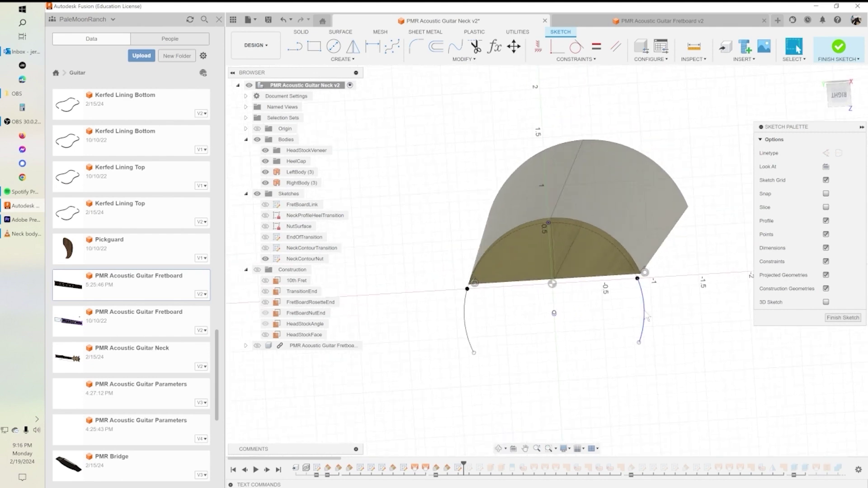
scroll(649, 317, "down", 2)
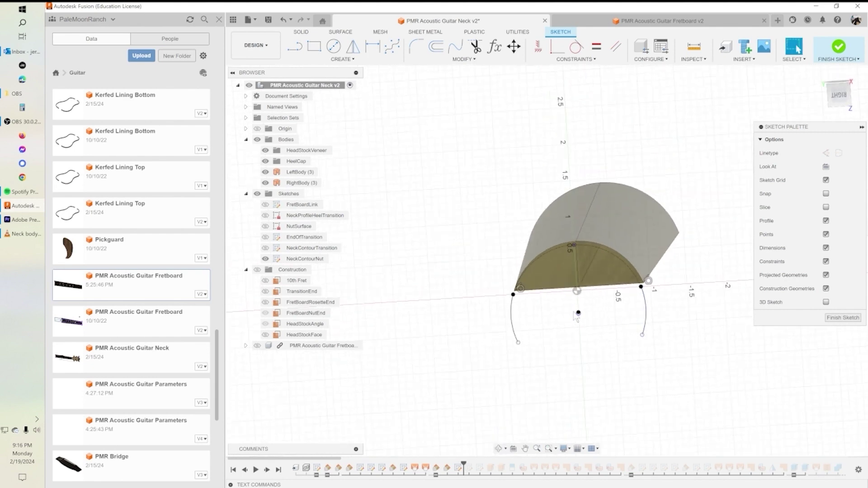
scroll(577, 316, "up", 3)
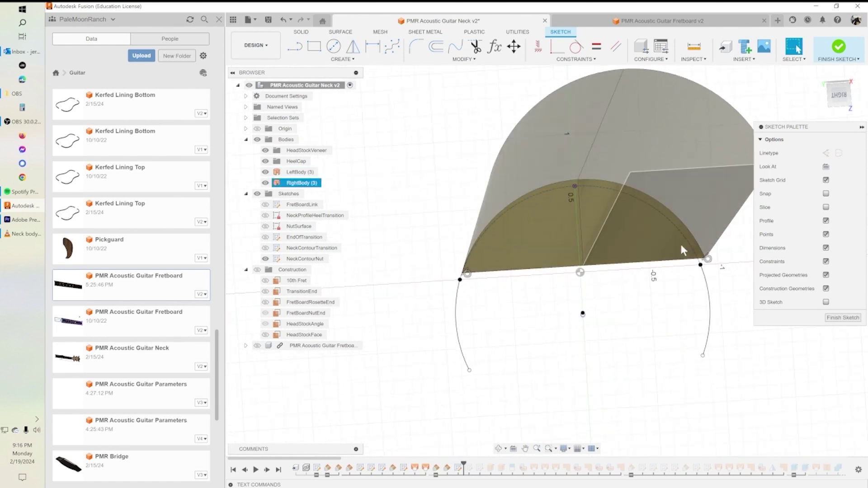
Undo back to before the NeckContourNut sketch was opened, and hide the construction planes
left_click(290, 20)
left_click(311, 51)
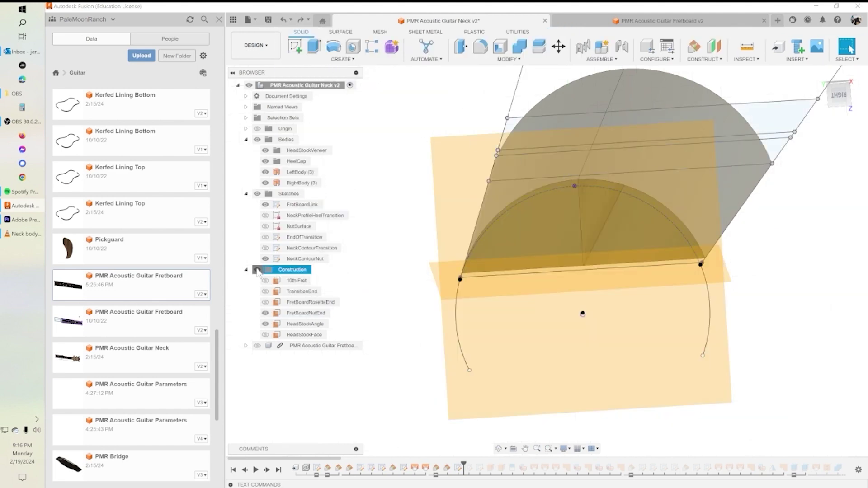
left_click(257, 270)
Advance the history past the HeadStock sketch, show that sketch, and examine the headstock outline face-on near the nut
left_click_drag(463, 462, 474, 464)
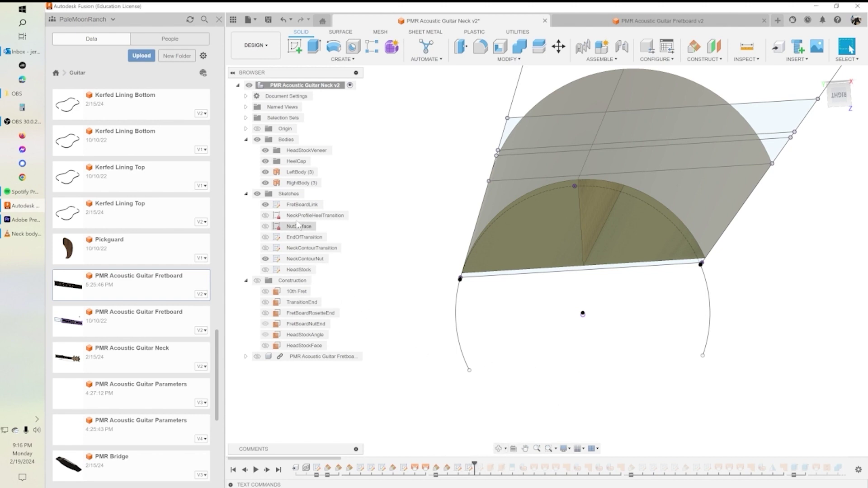
left_click(266, 269)
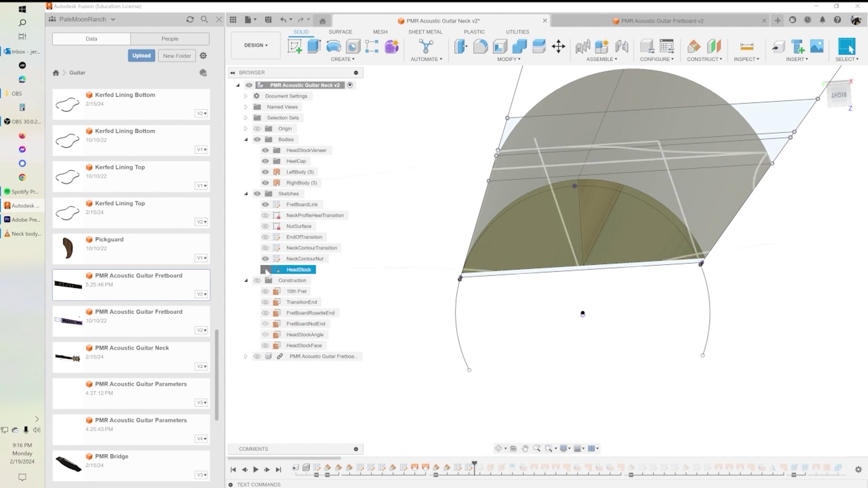
mouse_move(574, 290)
middle_mouse_down("shift")
mouse_move(552, 310)
mouse_move(584, 315)
middle_mouse_up("shift")
scroll(557, 368, "up", 3)
scroll(556, 310, "down", 8)
mouse_move(599, 308)
middle_mouse_down("shift")
mouse_move(606, 345)
mouse_move(596, 348)
mouse_move(573, 289)
mouse_move(555, 293)
mouse_move(554, 315)
middle_mouse_up("shift")
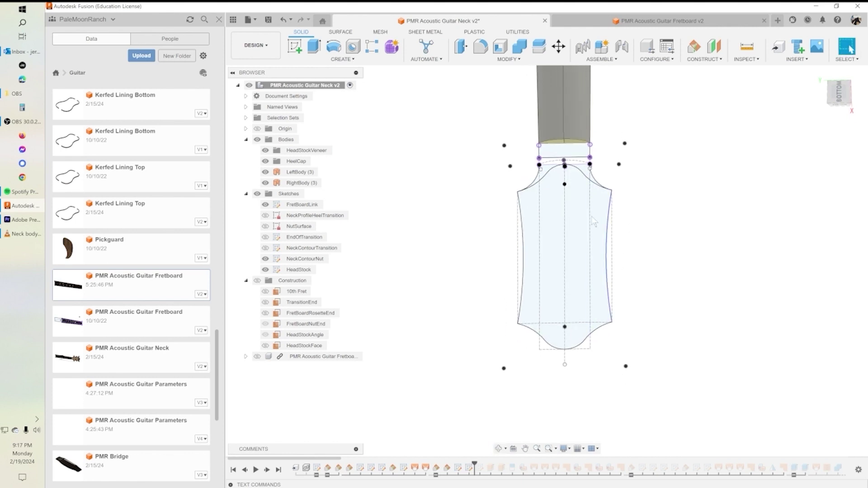
scroll(565, 189, "up", 3)
scroll(566, 189, "up", 2)
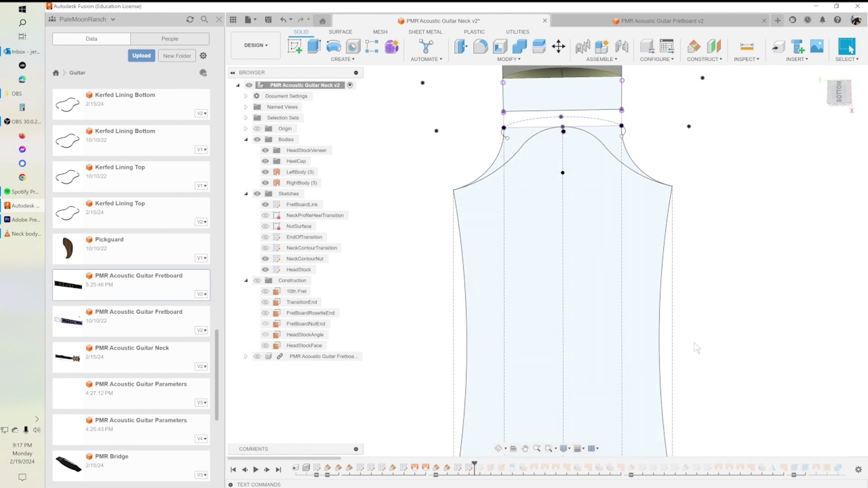
scroll(666, 223, "down", 4)
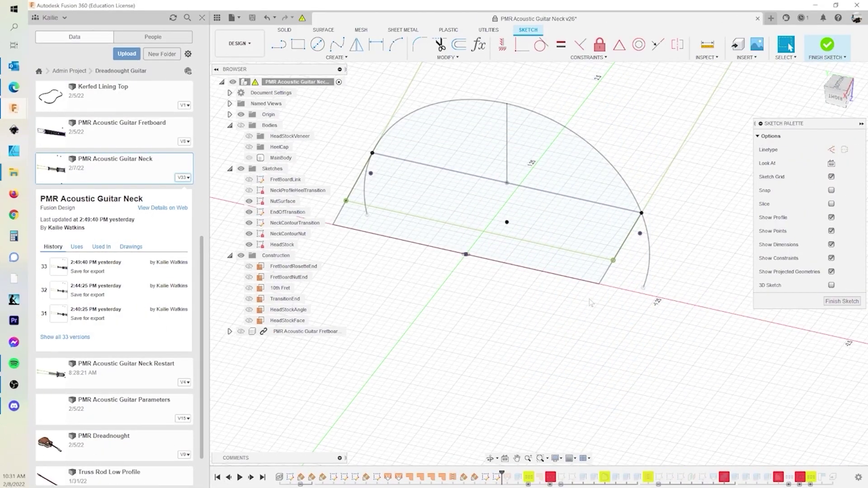
Project the nut surface's two short edges and its headstock-side long edge into the HeadStock sketch
left_click(606, 276)
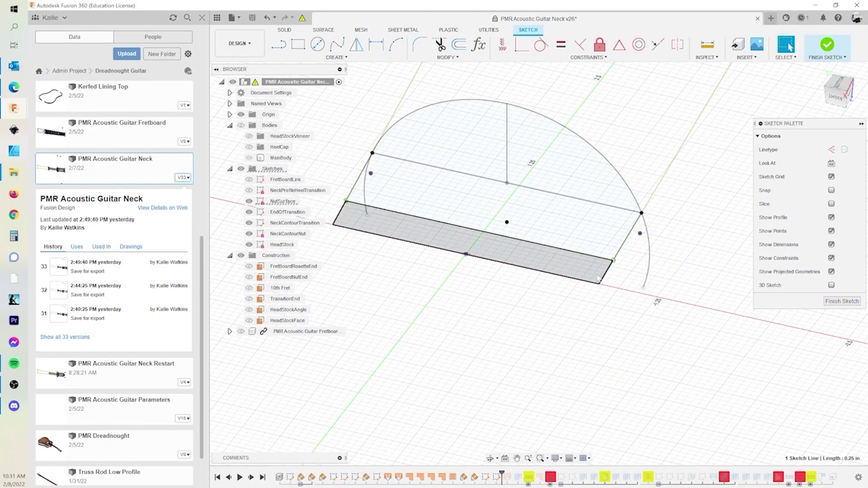
left_click(340, 216, "shift")
left_click(417, 245, "shift")
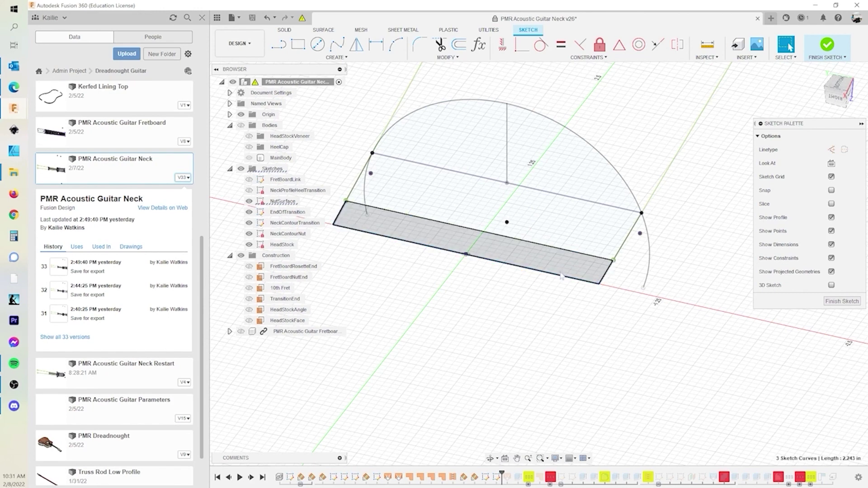
key("p")
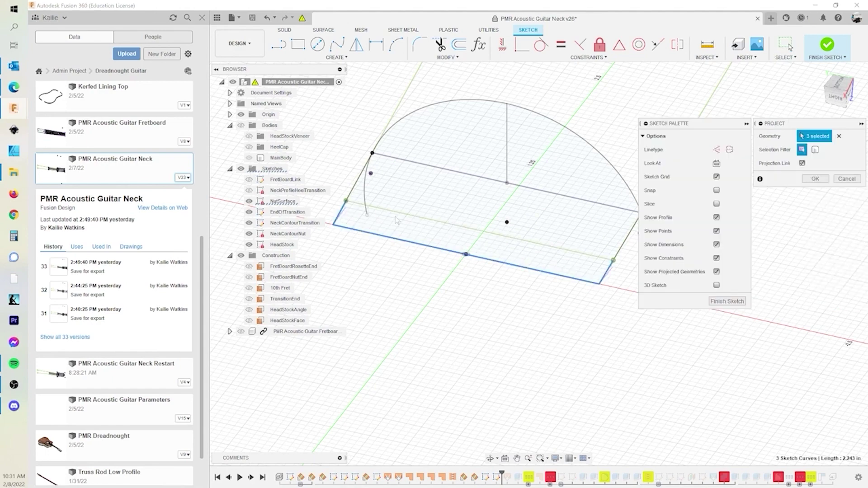
key("Return")
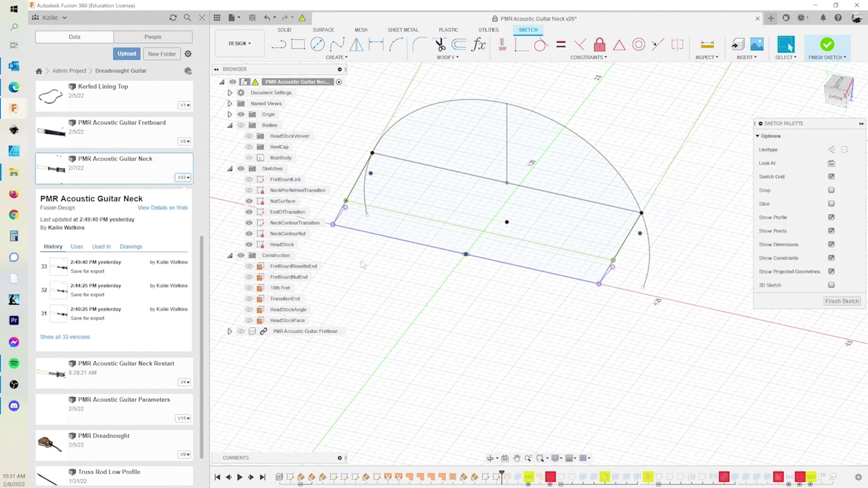
Sketch a three-line tapered headstock outline between the projected nut edge's corners, with the first side about 3.4 in long
scroll(477, 324, "down", 1)
mouse_move(459, 324)
middle_mouse_down()
mouse_move(550, 310)
mouse_move(545, 288)
middle_mouse_up()
scroll(545, 278, "down", 1)
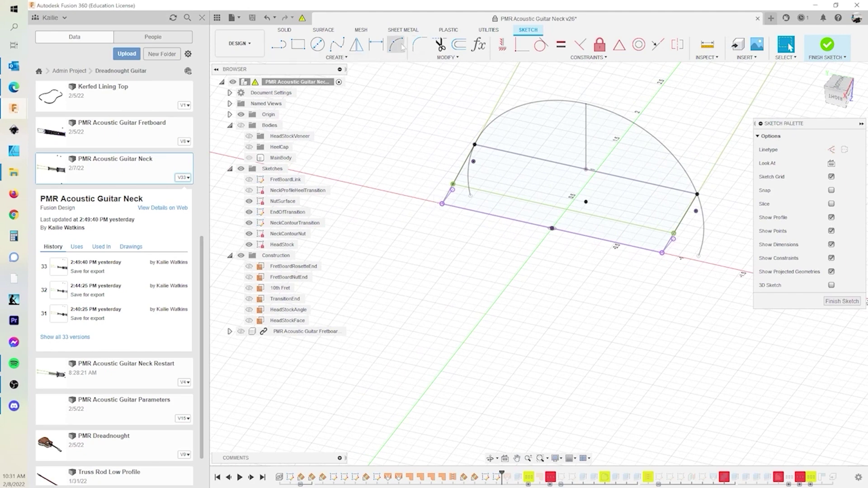
left_click(278, 45)
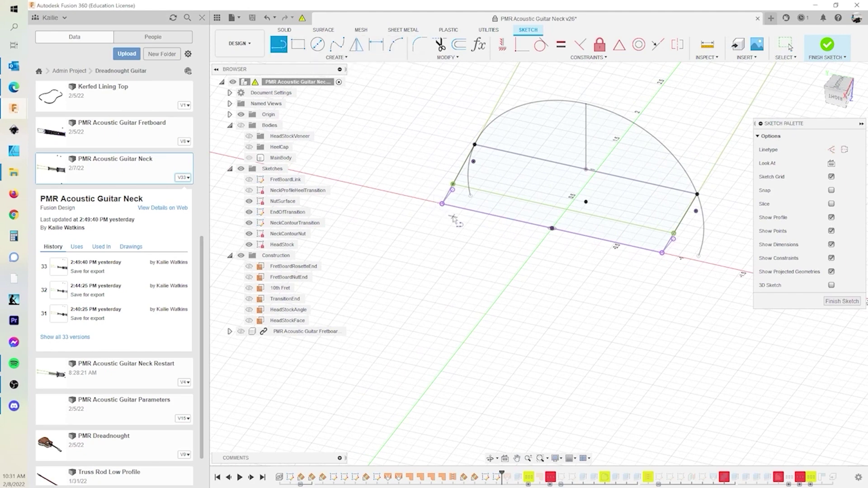
left_click(442, 204)
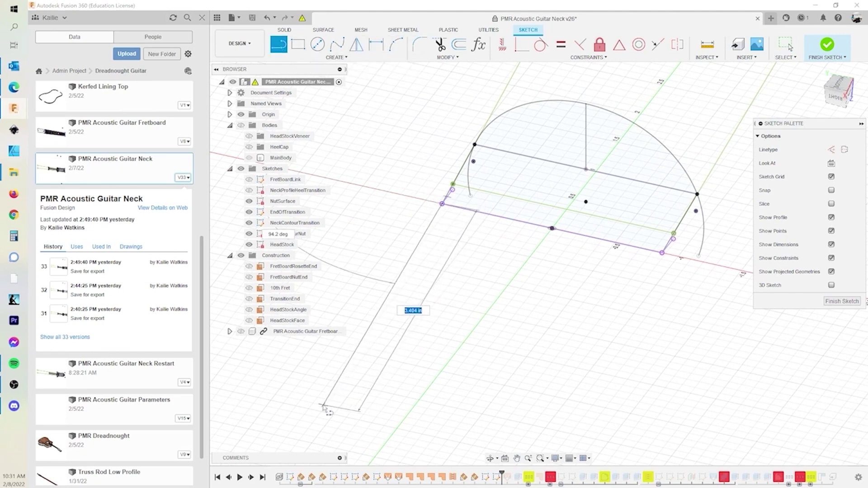
left_click(318, 405)
left_click(461, 437)
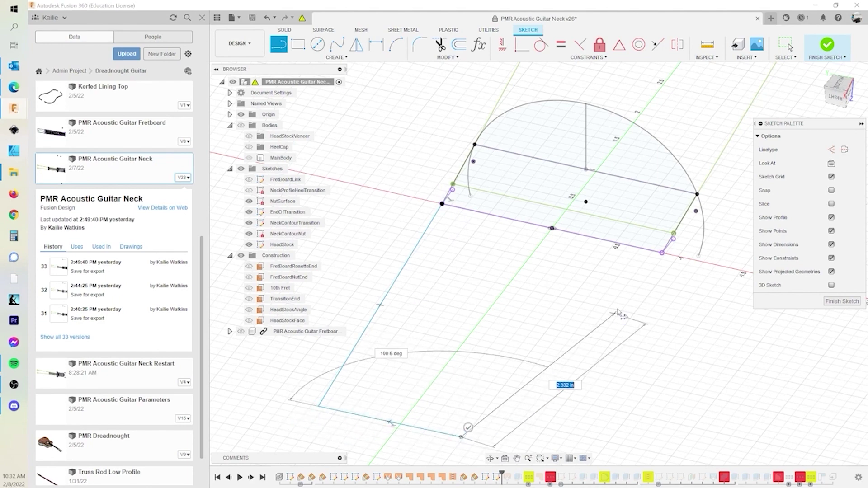
left_click(661, 253)
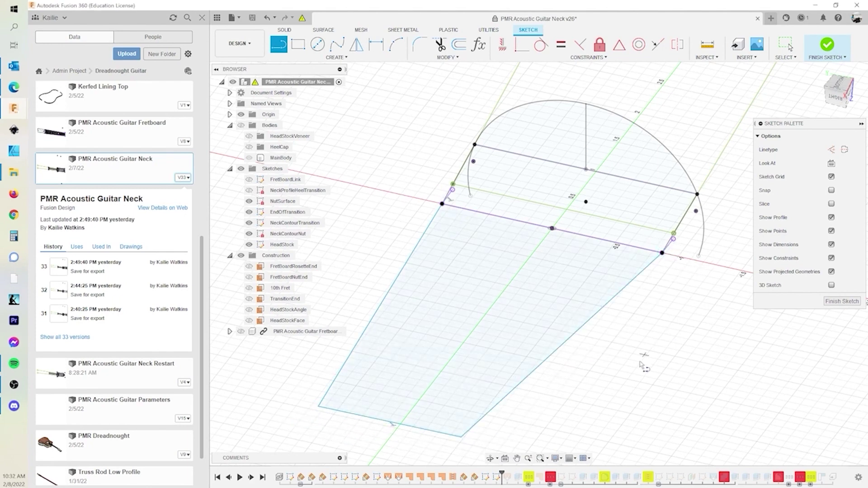
scroll(642, 364, "down", 2)
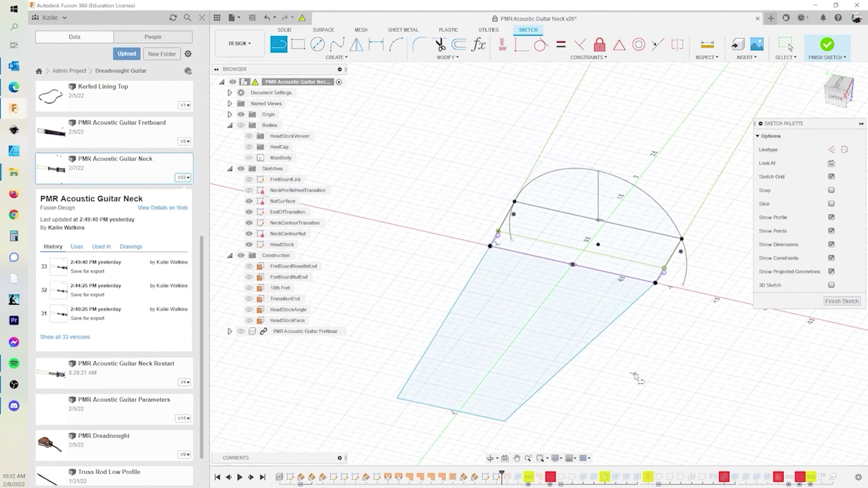
Constrain both long sides of the headstock outline perpendicular to the projected nut edge
left_click(839, 88)
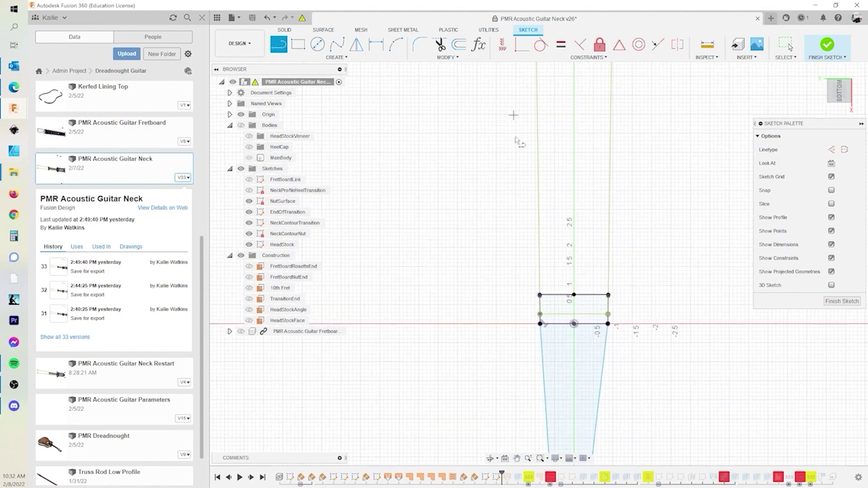
middle_click_drag(646, 435, 608, 302)
key("l")
scroll(592, 269, "up", 4)
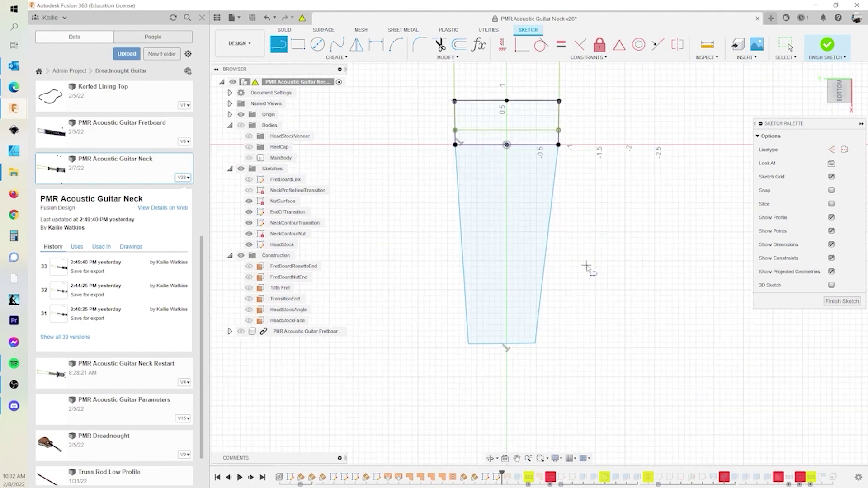
left_click(375, 251)
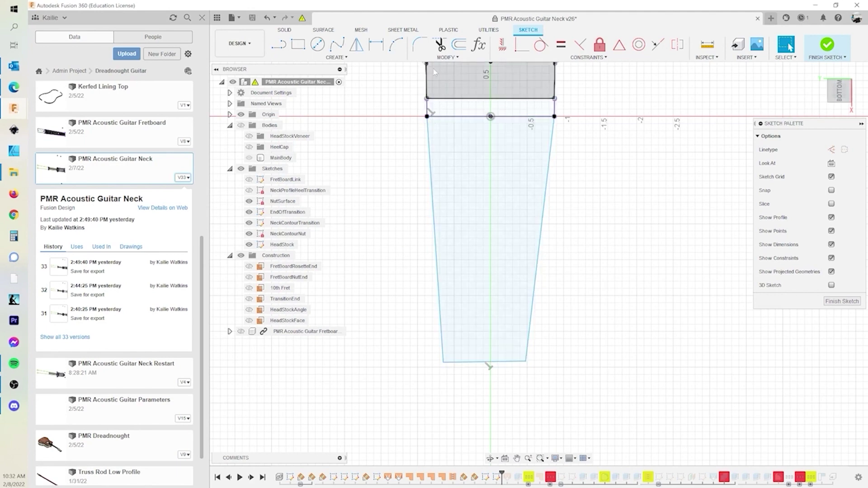
left_click(658, 46)
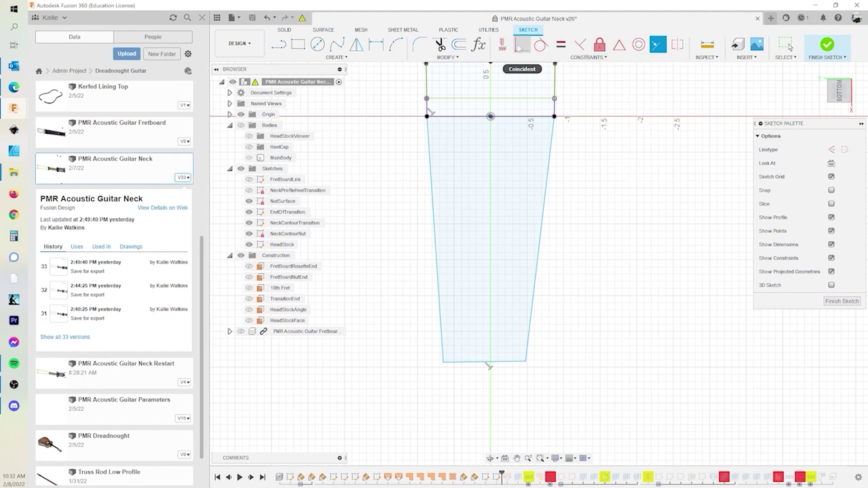
left_click(580, 46)
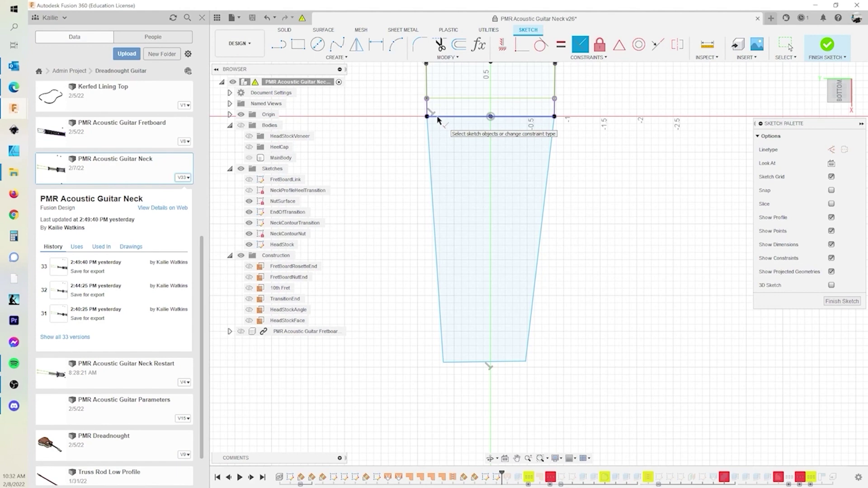
left_click(438, 117)
left_click(429, 121)
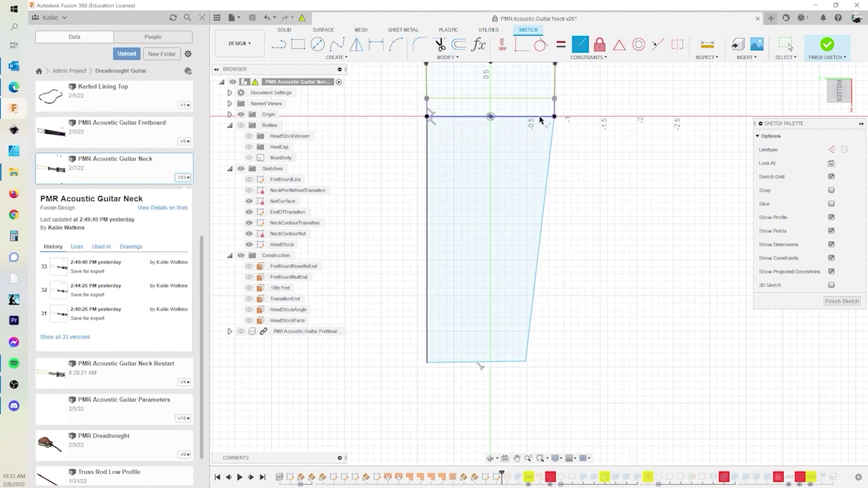
left_click(553, 130)
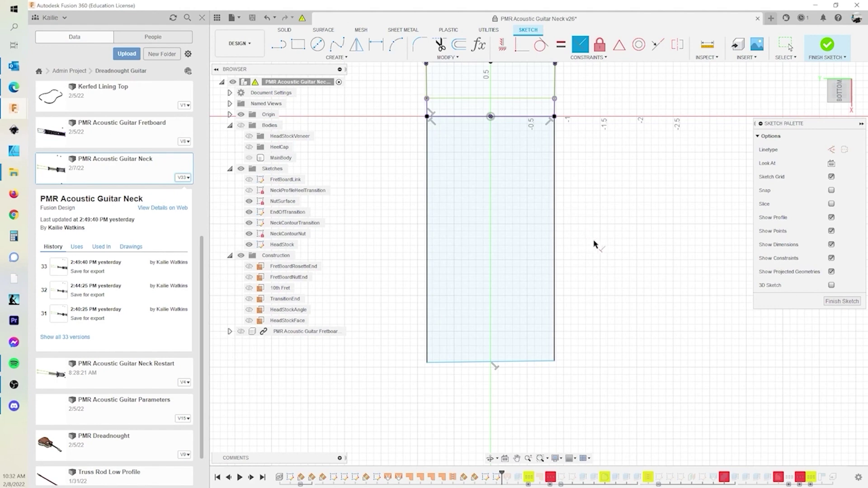
Try to apply a horizontal/vertical constraint to the far end line of the headstock outline
left_click(551, 361)
left_click(502, 44)
left_click(475, 362)
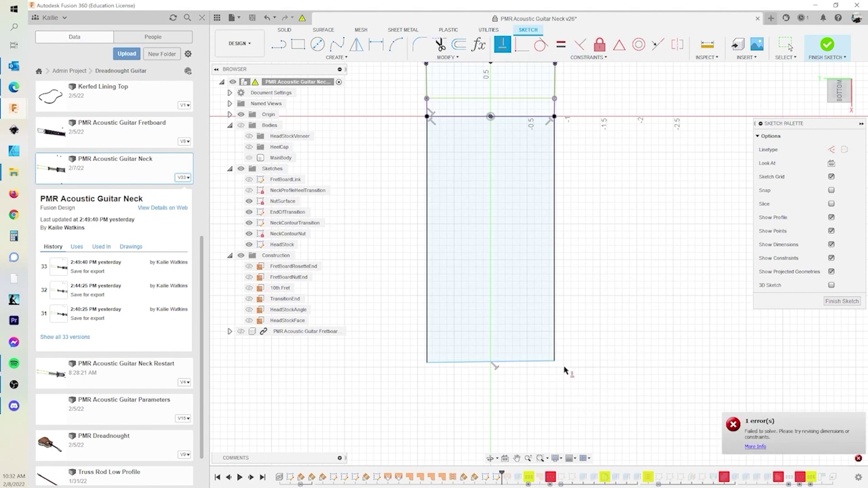
key("Escape")
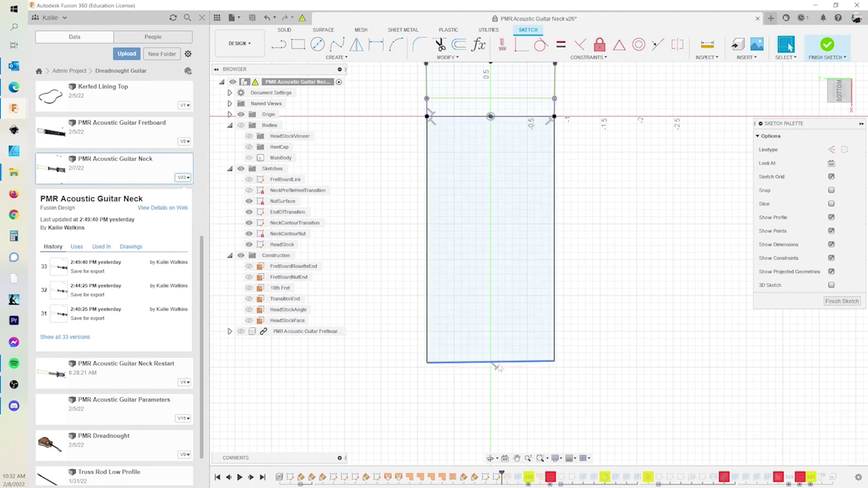
mouse_move(510, 364)
left_mouse_down()
mouse_move(512, 378)
mouse_move(516, 370)
left_mouse_up()
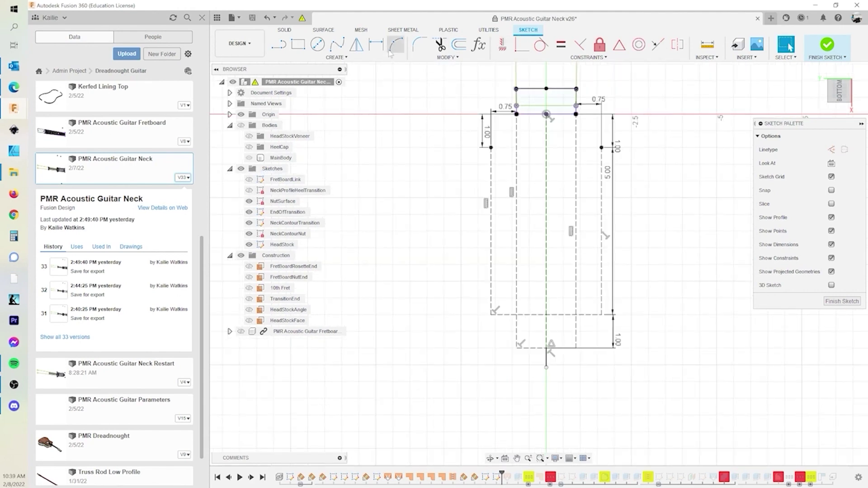
Sketch three-point arcs from both nut corners to the shoulder points, plus one from the right shoulder to the far corner of that side
left_click(396, 45)
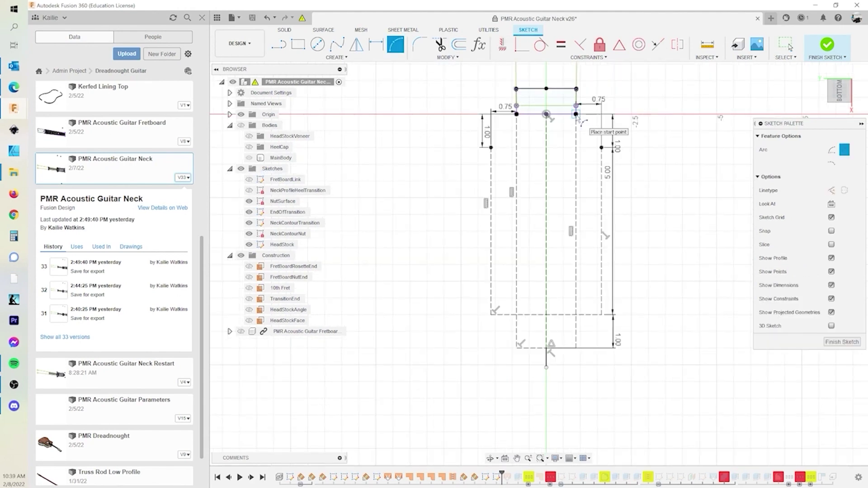
left_click(576, 114)
left_click(601, 148)
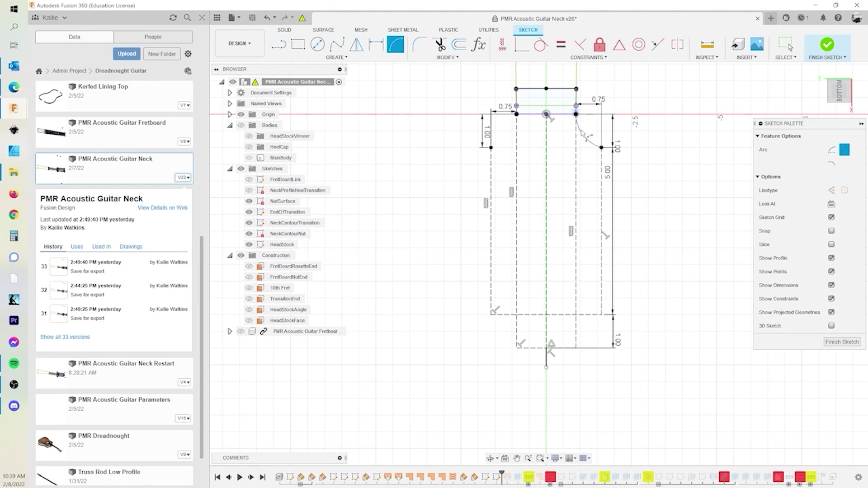
left_click(580, 129)
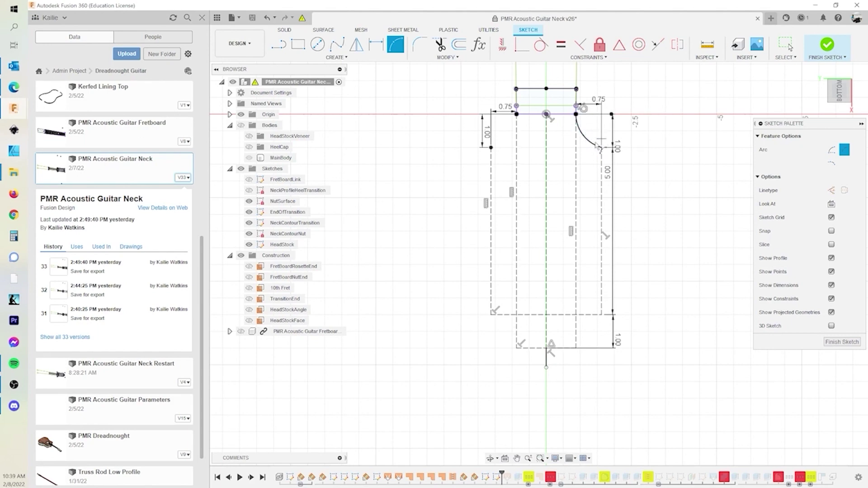
left_click(516, 114)
left_click(491, 148)
left_click(602, 148)
left_click(600, 313)
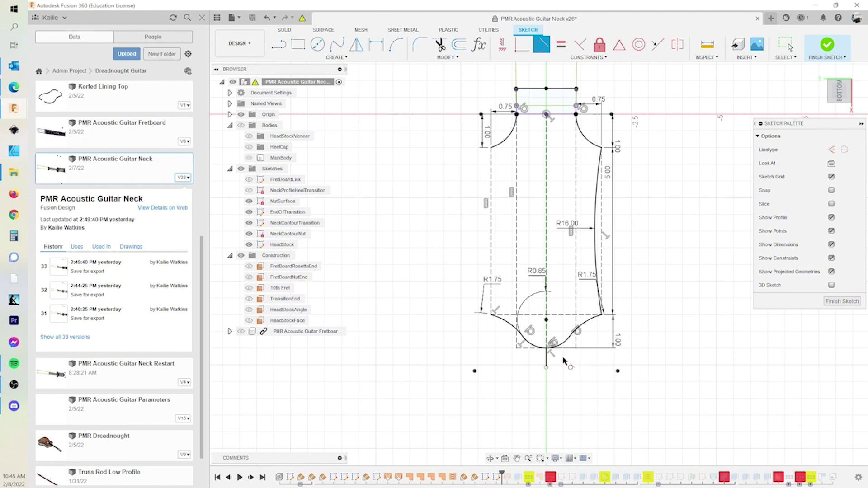
Move the 0.85 in radius dimension of the headstock tip arc clear of the outline, beyond the tip
key("Escape")
left_click_drag(539, 274, 515, 421)
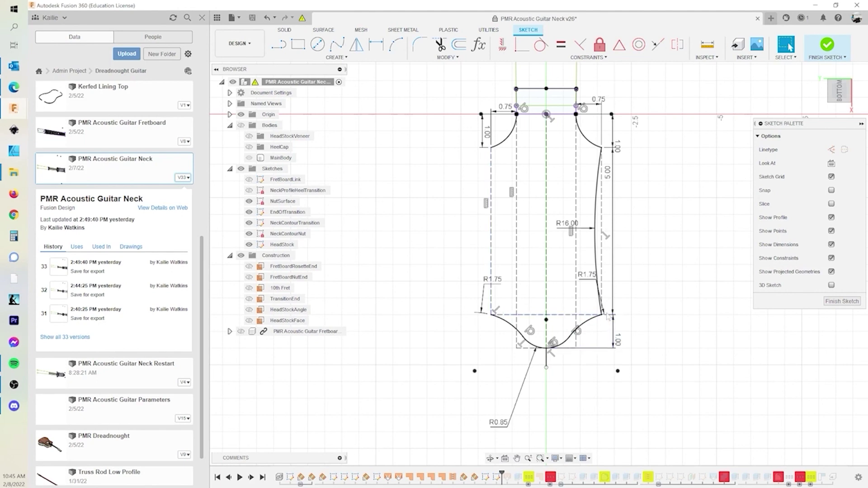
left_click(500, 321)
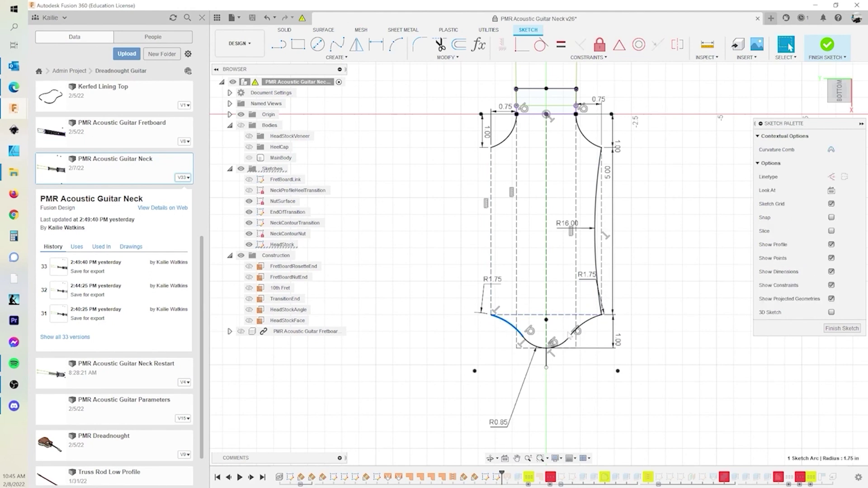
left_click(681, 362)
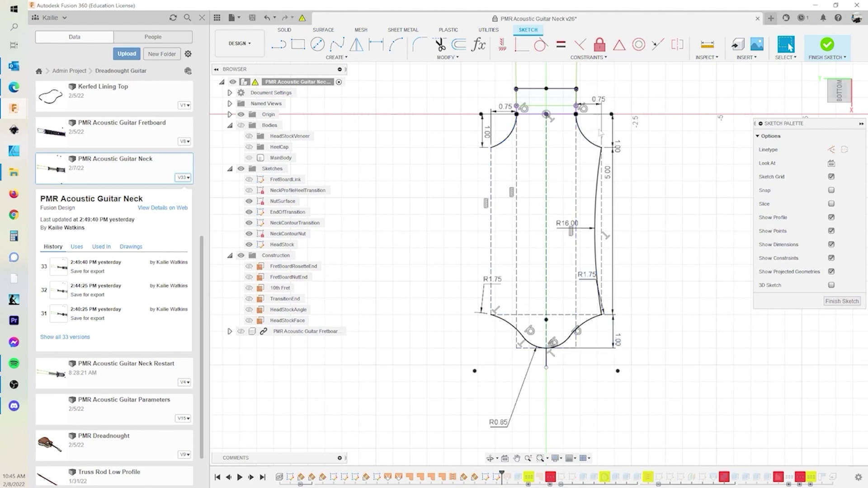
Sketch two shallow three-point arcs running inward from the left and right shoulder points, each spanning about 1.2 in
left_click(396, 44)
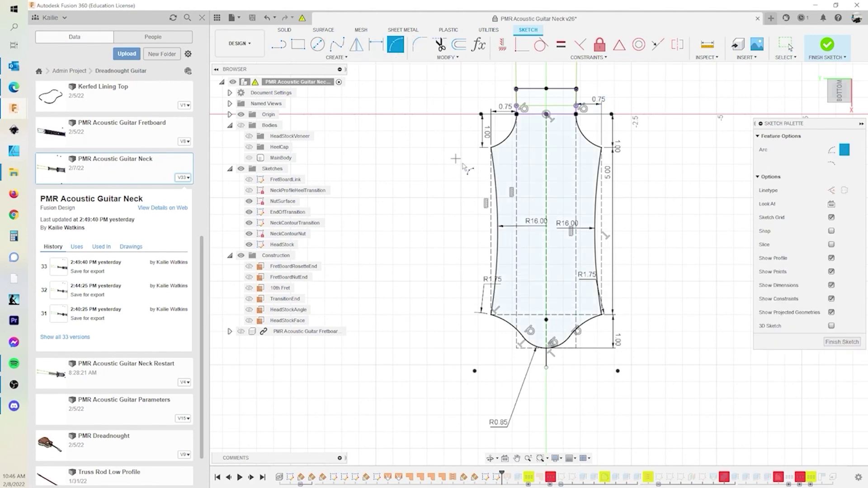
left_click(492, 147)
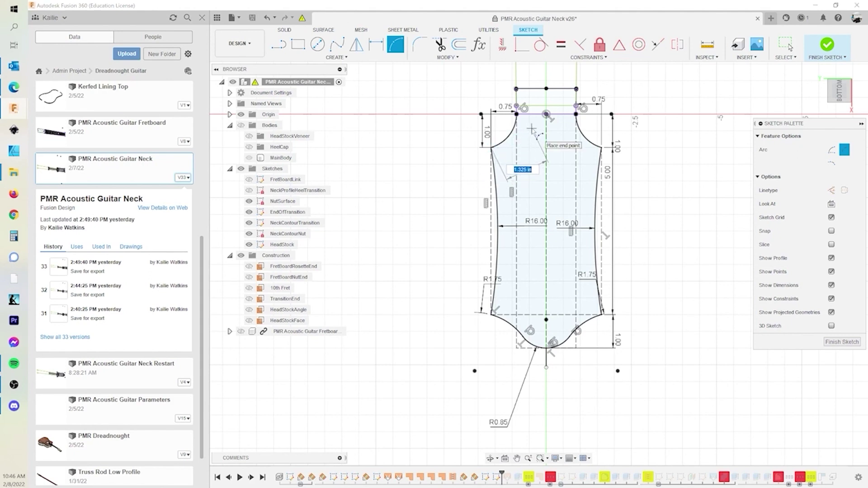
key("Escape")
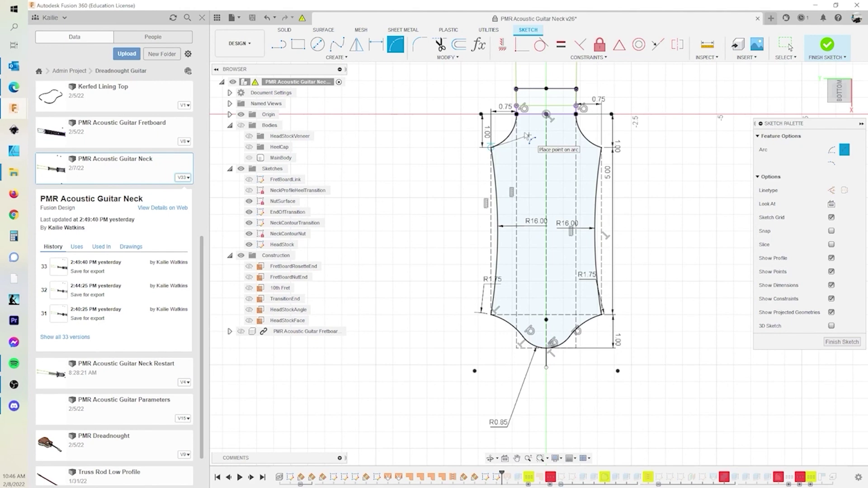
left_click(529, 135)
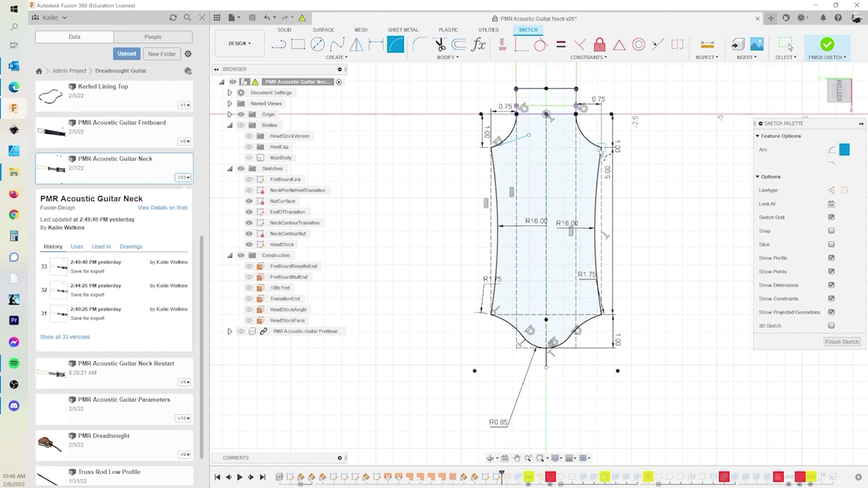
left_click(602, 148)
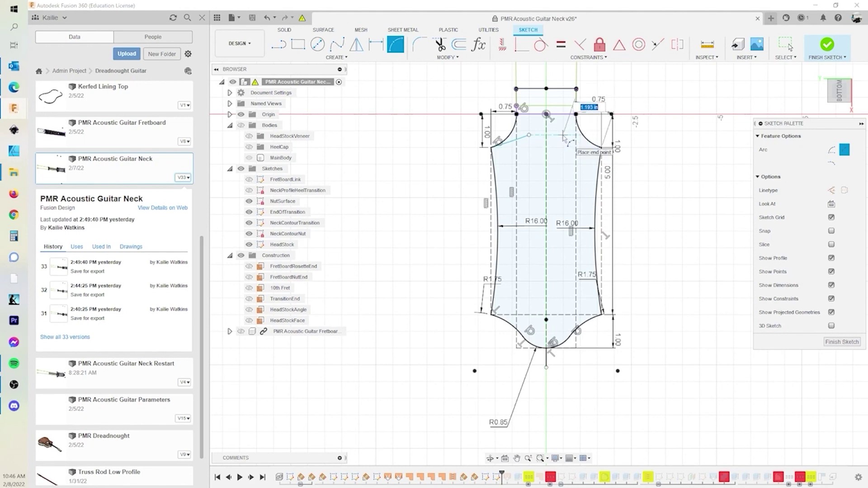
left_click(562, 135)
left_click(565, 134)
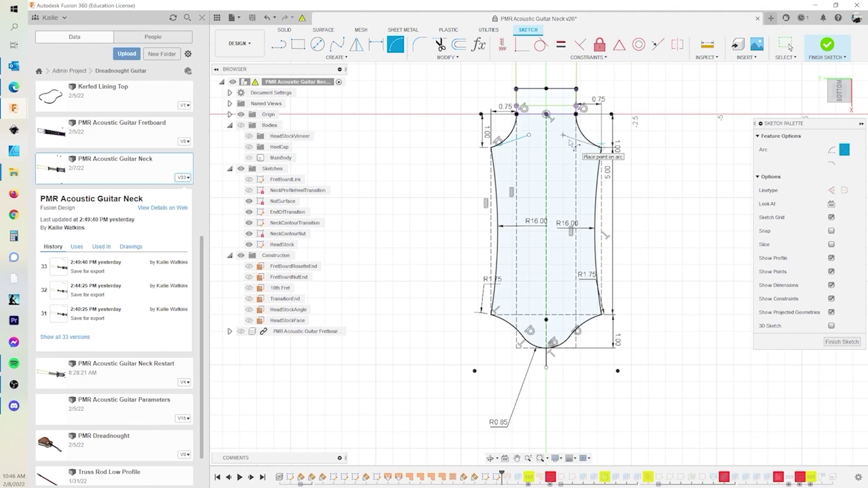
left_click(602, 145)
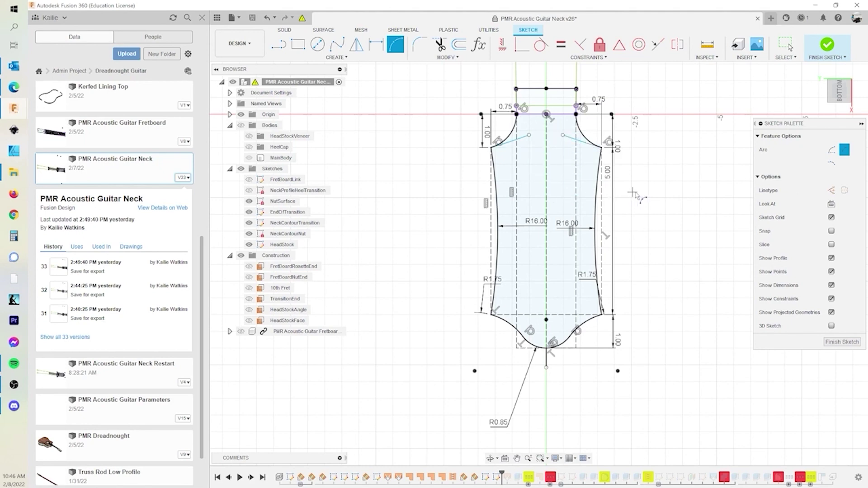
Bridge the inner ends of the two shallow shoulder arcs with a three-point arc bulging toward the nut
left_click(529, 135)
left_click(562, 135)
left_click(559, 128)
left_click(543, 43)
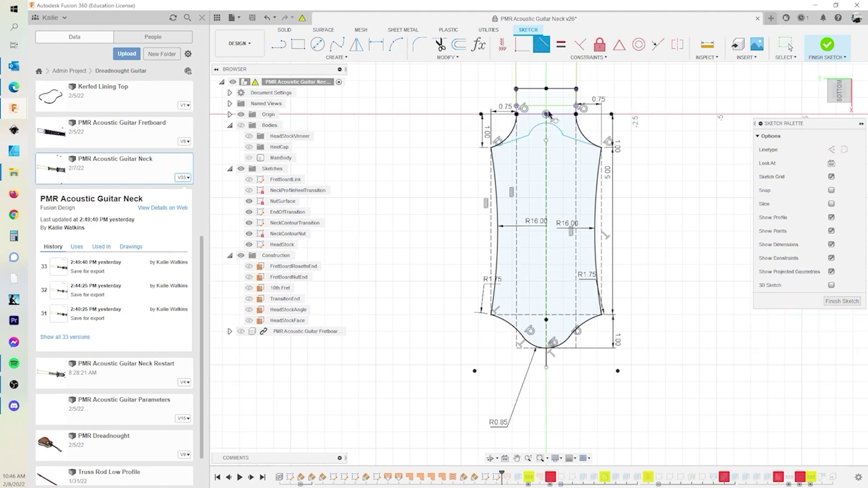
left_click(566, 140)
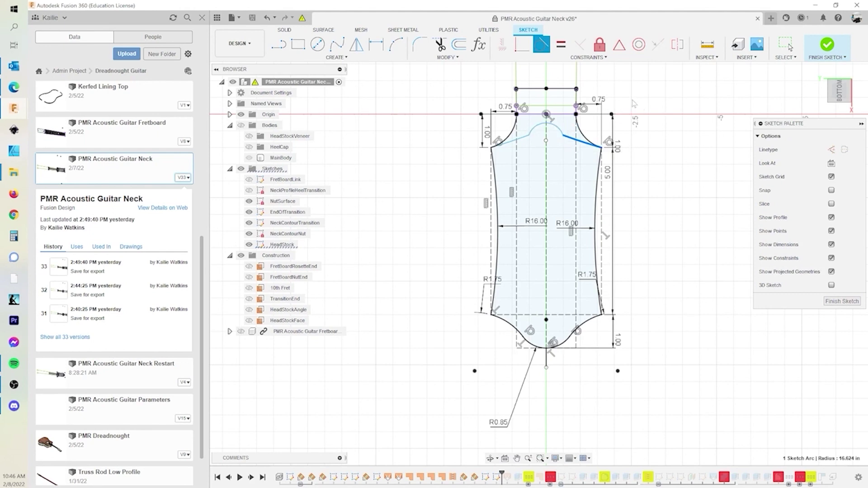
key("Escape")
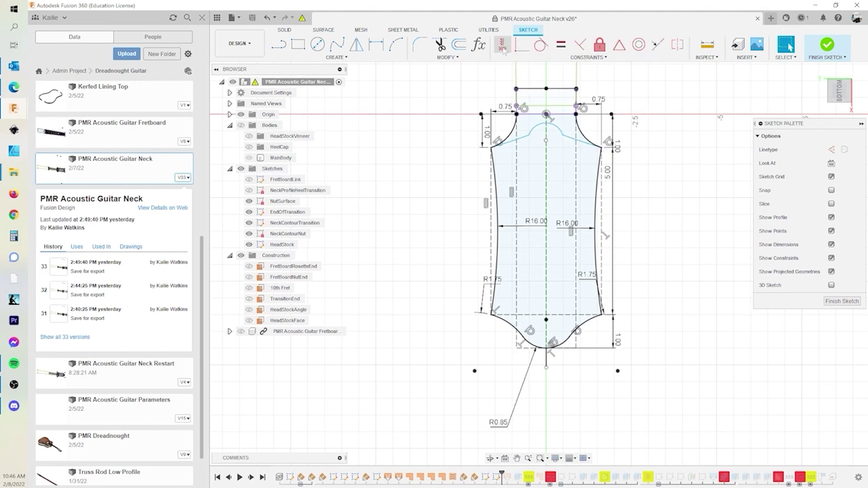
Dimension the radius of the inner arc at the right shoulder as 1 in
left_click(376, 44)
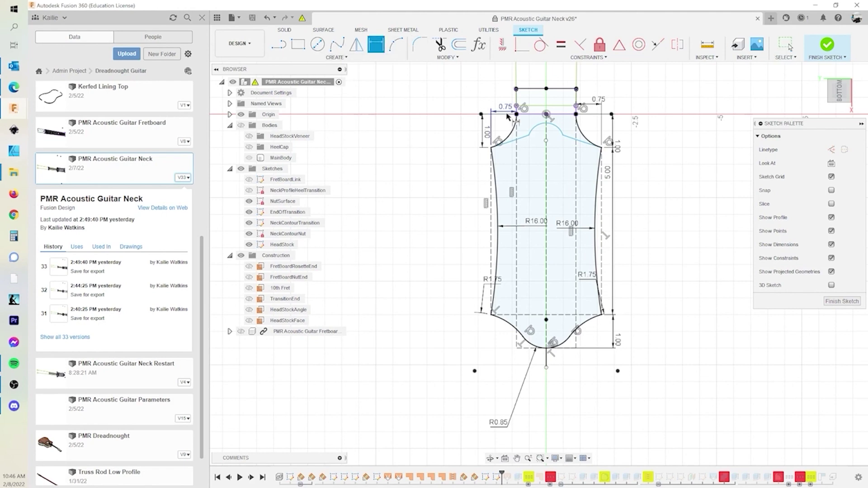
left_click(580, 145)
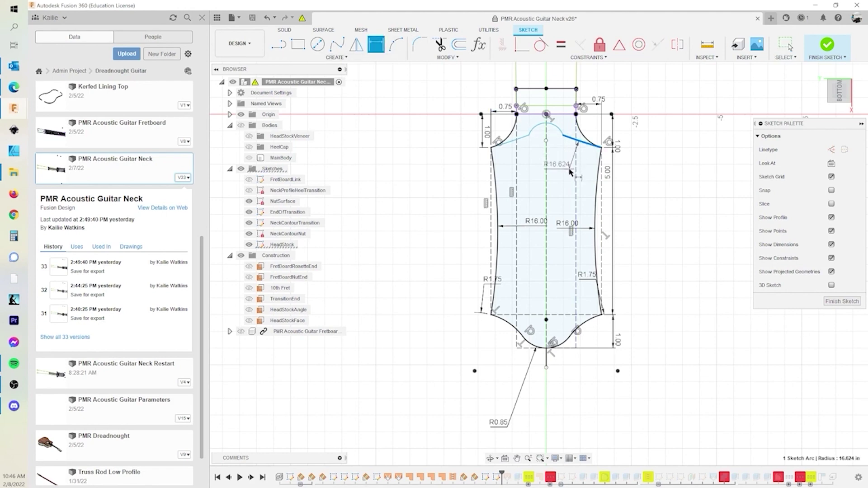
left_click(546, 169)
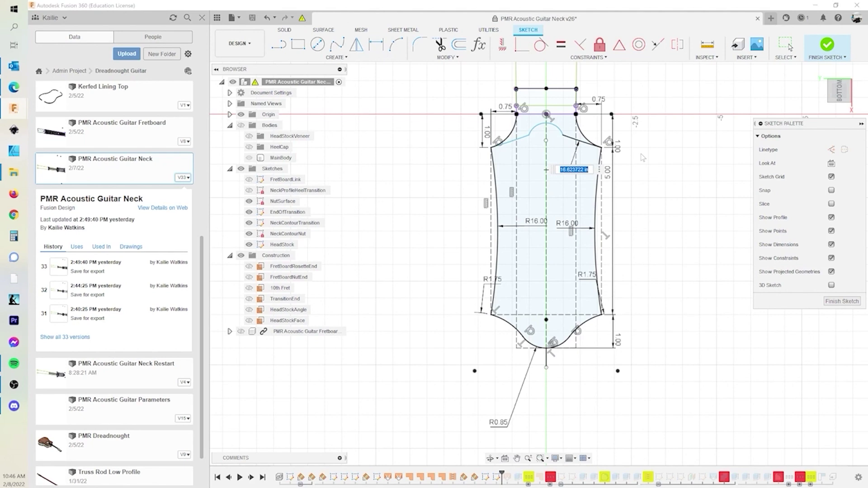
type("1")
key("Return")
Dimension the radius of the inner arc at the left shoulder as 1 in
scroll(556, 143, "up", 4)
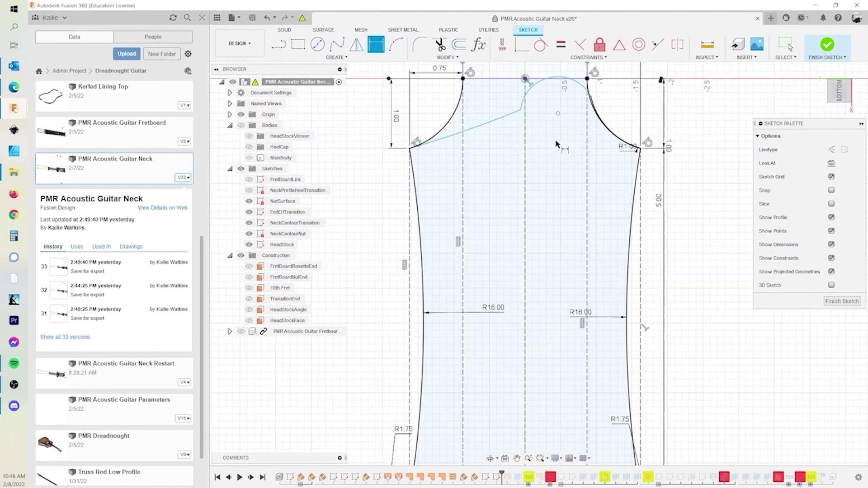
left_click(475, 128)
left_click(473, 181)
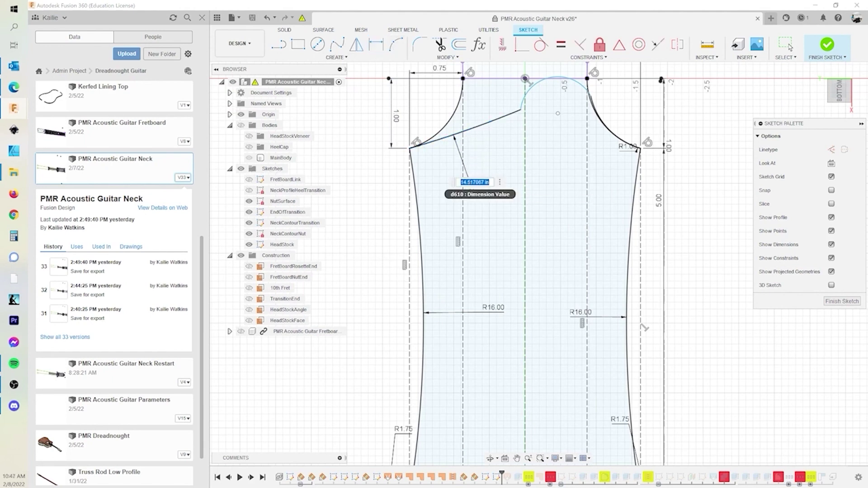
type("1")
key("Return")
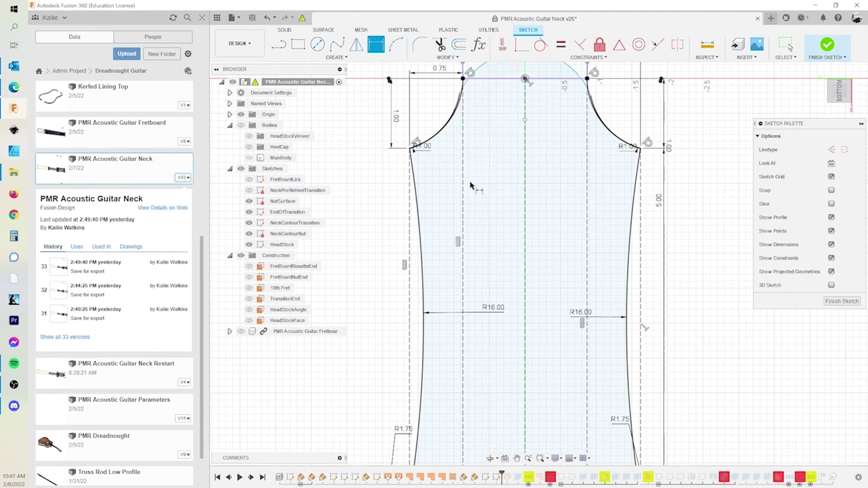
Dimension the offset between the bridging arc near the nut and the headstock centerline
scroll(519, 99, "down", 1)
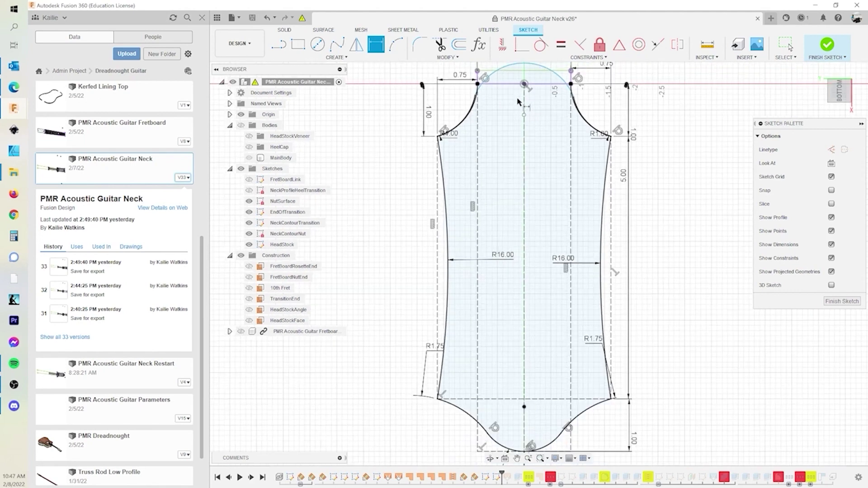
left_click(523, 65)
left_click(524, 145)
left_click(535, 156)
key("Escape")
left_click(541, 45)
key("Escape")
left_click(376, 45)
left_click(524, 64)
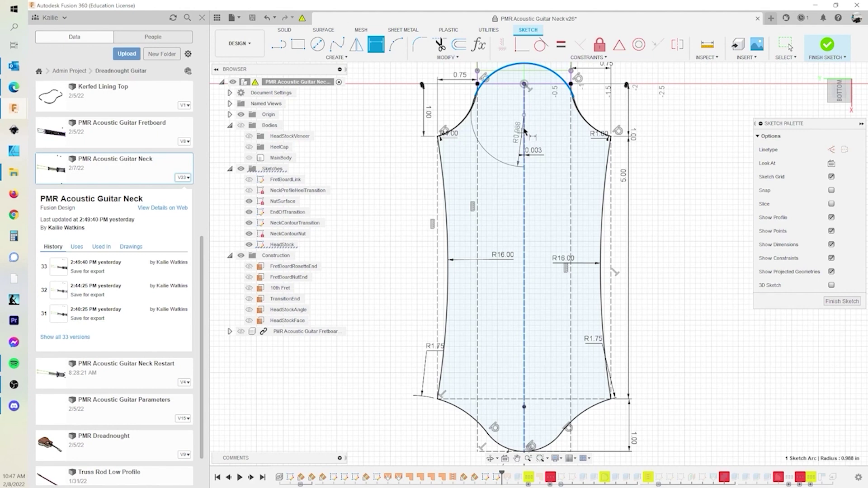
left_click(524, 132)
key("Escape")
left_click(377, 47)
key("Escape")
Try to dimension the radius of the bridging arc near the nut as 0.75 in
left_click(376, 44)
left_click(496, 71)
left_click(513, 92)
key("BackSpace")
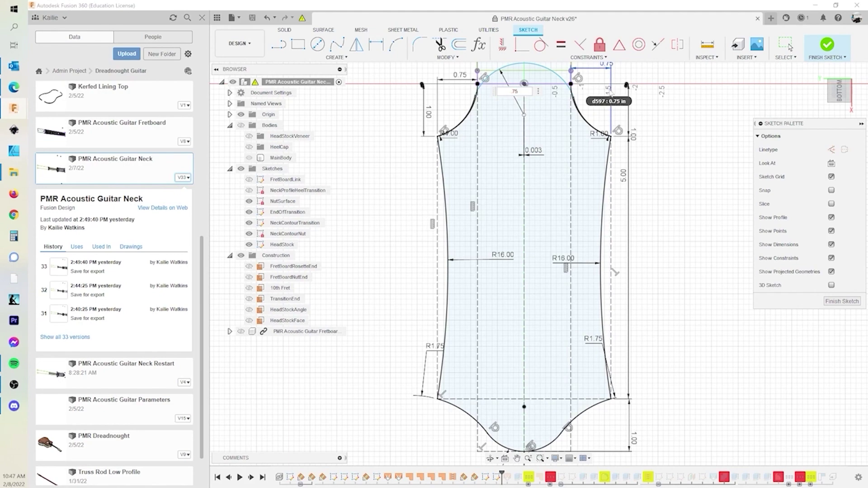
type(".75")
key("Return")
left_click(755, 446)
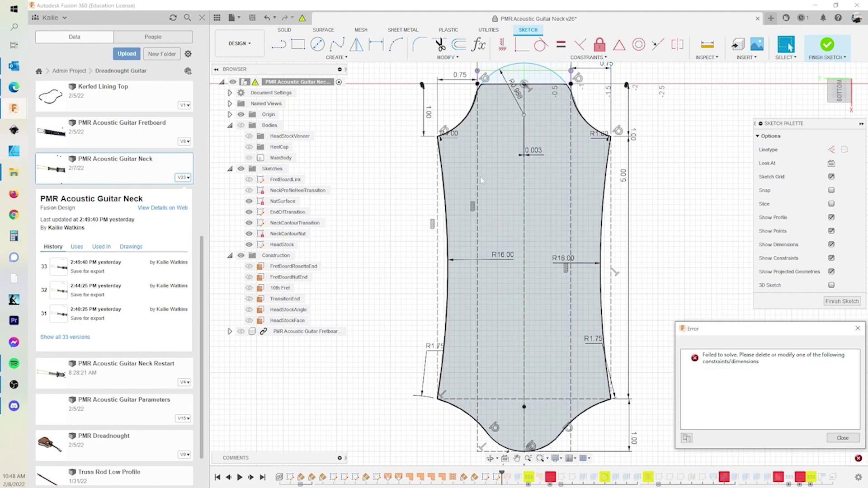
Undo the bridging arc's dimensions and the 1 in radii of both inner shoulder arcs
key("ctrl+z")
left_click_drag(531, 88, 534, 110)
key("ctrl+z")
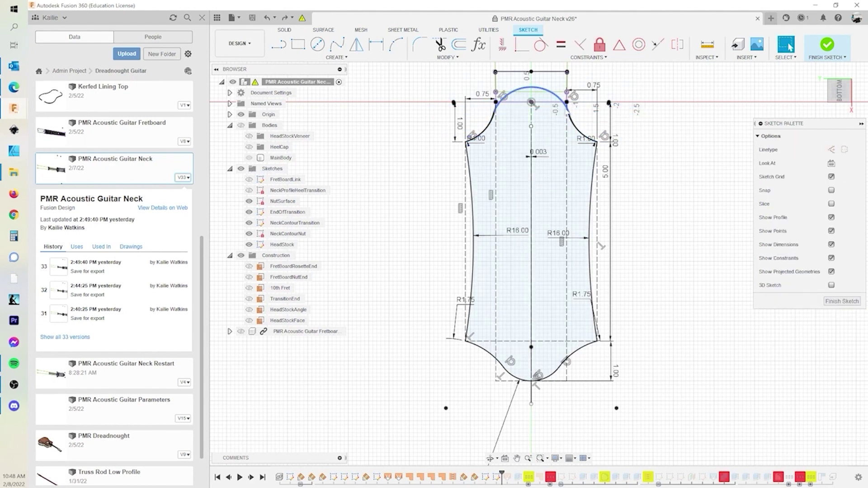
key("ctrl+z")
key("ctrl+z")
key("ctrl+z")
key("ctrl+z")
key("ctrl+z")
Constrain the bridging arc tangent to both inner shoulder arcs
left_click(545, 165)
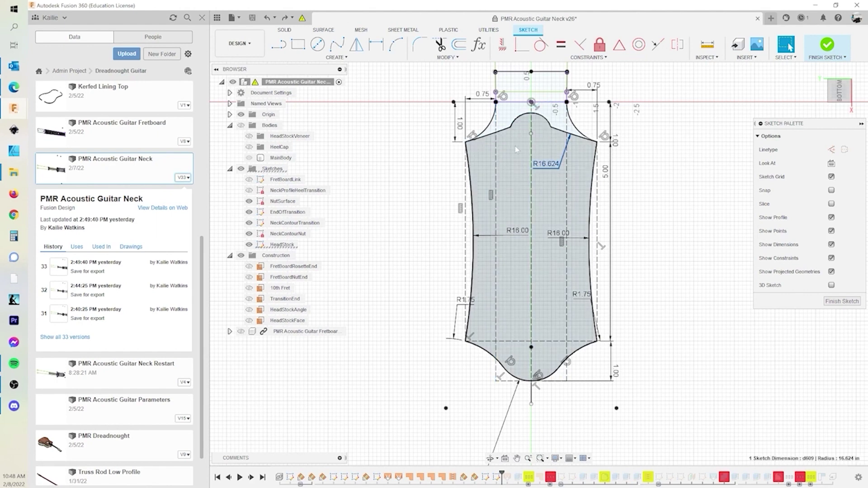
left_click(541, 45)
left_click(544, 117)
left_click(557, 129)
left_click(505, 128)
left_click(520, 124)
key("Escape")
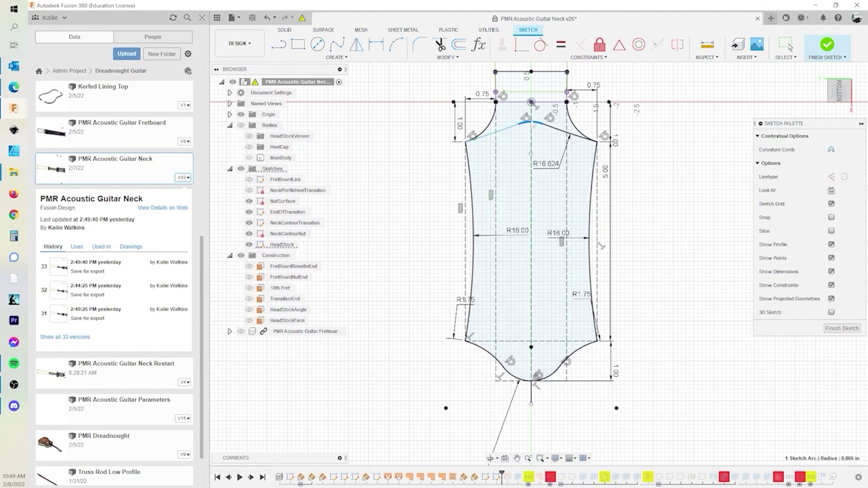
left_click(535, 125)
Set the radii of the right and left inner shoulder arcs to 1 in
double_click(553, 167)
type("1")
key("Return")
key("d")
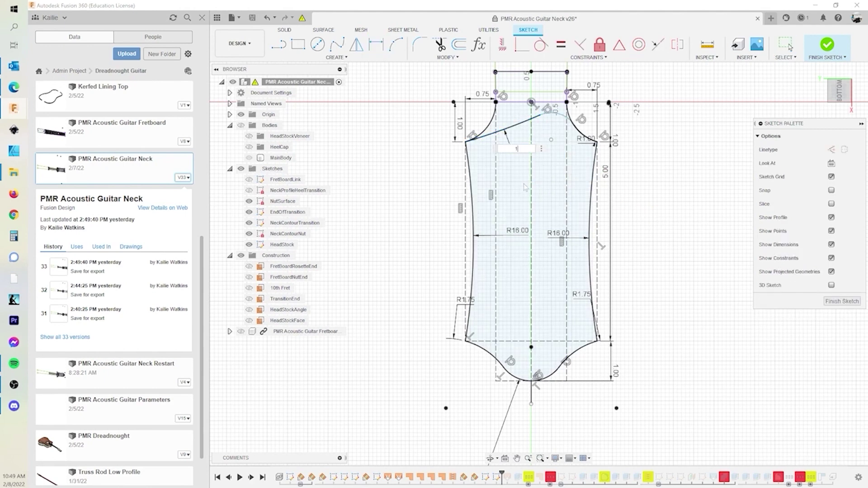
Dimension the radius of the bridging arc near the nut as 1.25 in and leave the dimension command
left_click(515, 105)
left_click(527, 138)
type("2")
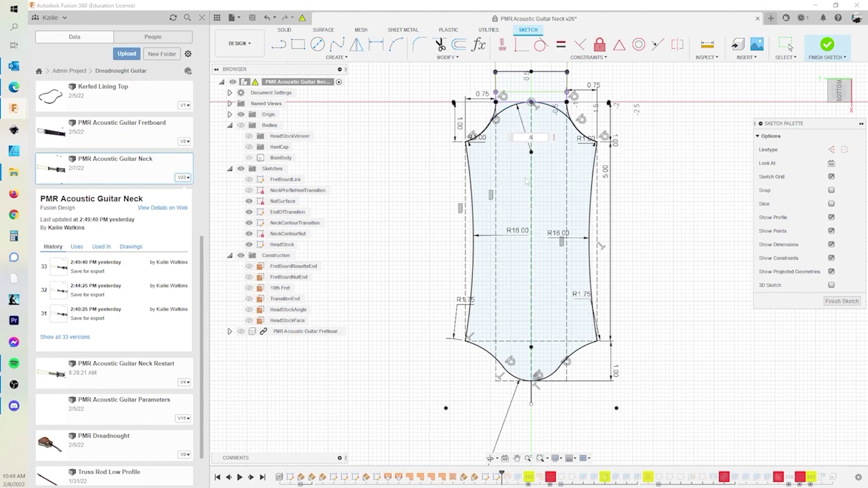
key("Return")
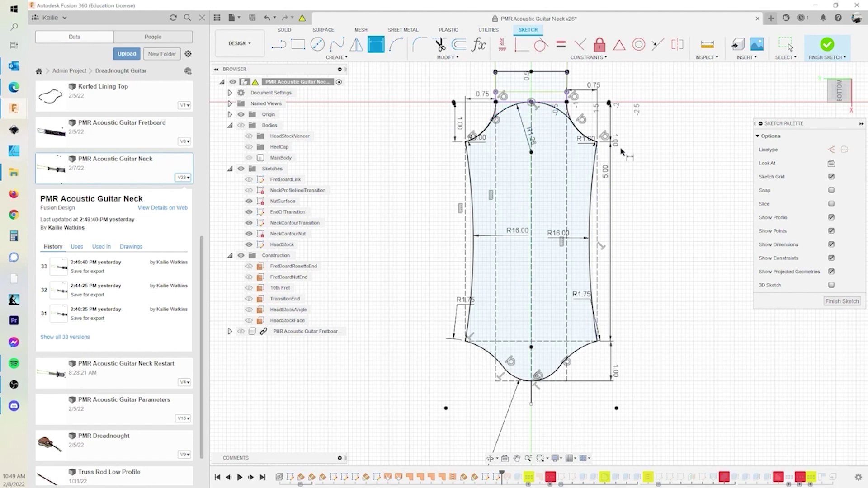
left_click(787, 45)
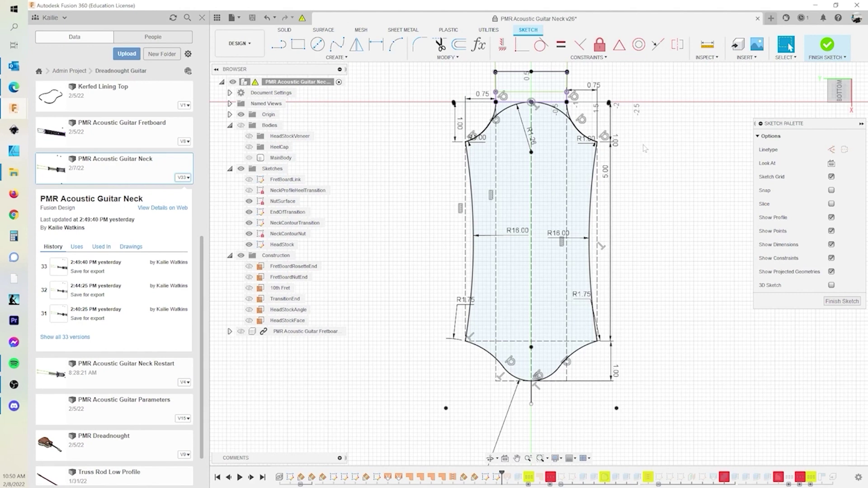
Undo the bridging arc's 1.25 in radius and the 1 in radii of both inner shoulder arcs
left_click(267, 18)
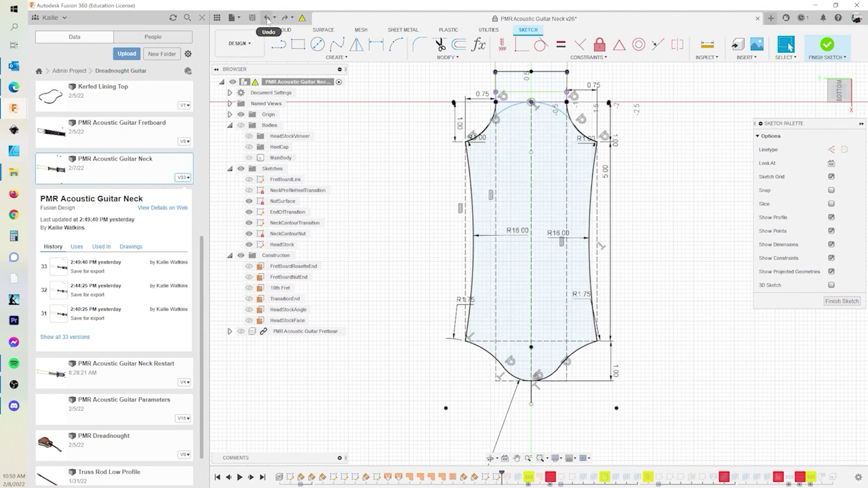
left_click(267, 18)
left_click(267, 18)
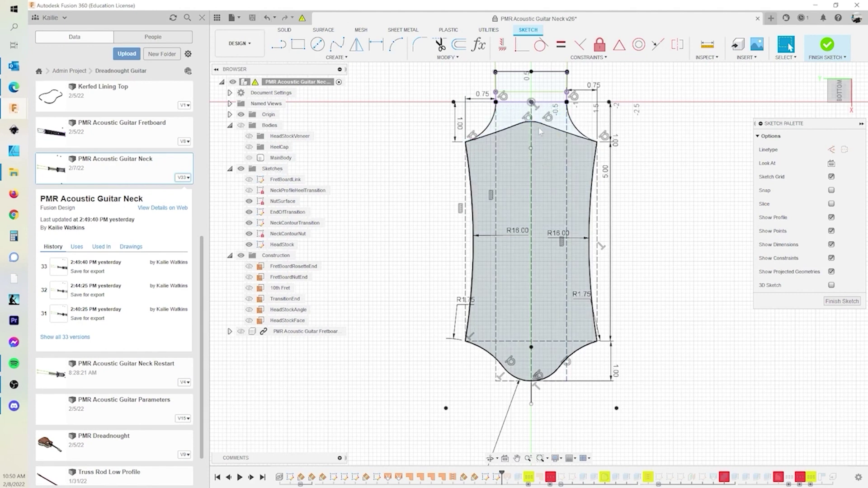
left_click(535, 128)
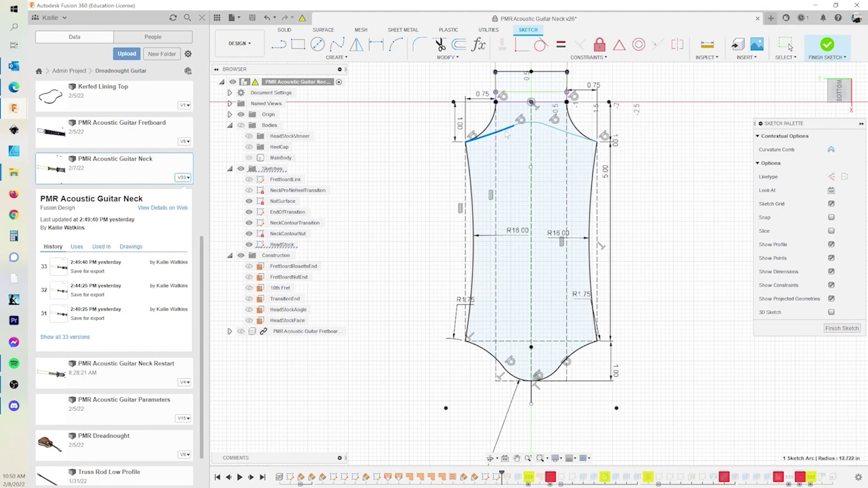
key("Delete")
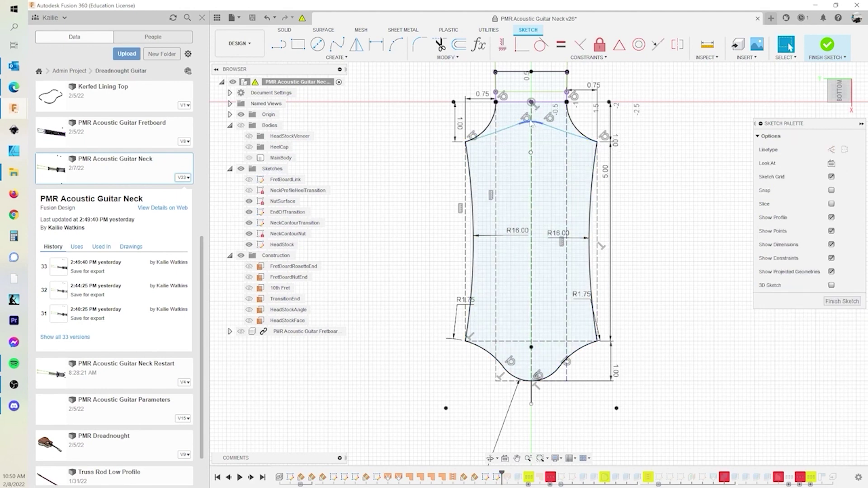
left_click(532, 123)
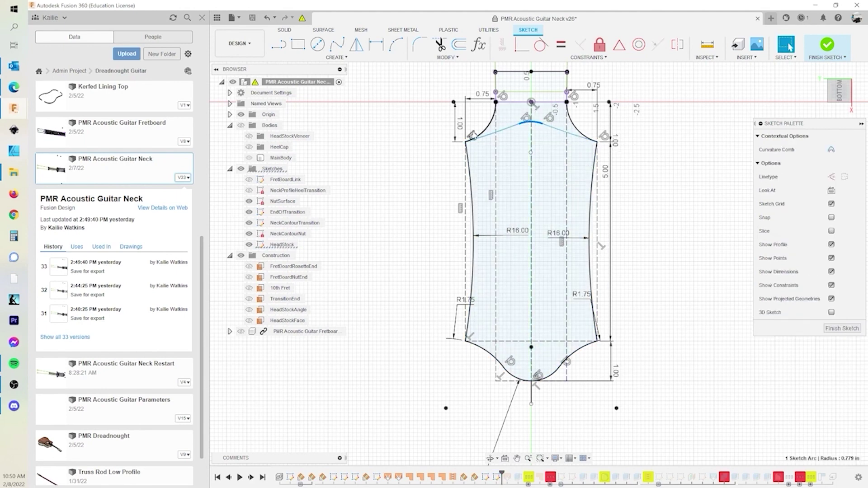
key("d")
left_click(531, 159)
key("Escape")
left_click(531, 124)
key("d")
key("Escape")
left_click(527, 123)
key("d")
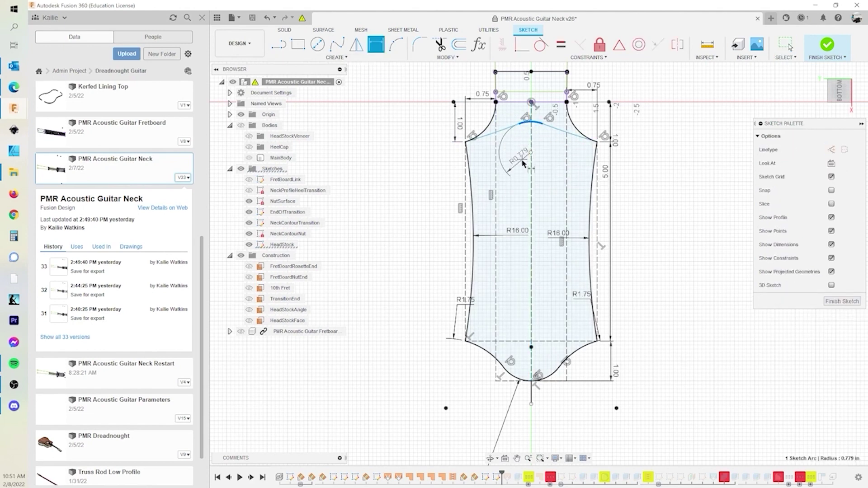
key("Escape")
Move the bridging arc closer to the nut and dimension its radius as 0.75 in
left_click_drag(531, 153, 531, 113)
left_click(530, 104)
key("d")
left_click(530, 158)
type("0.75")
key("Return")
key("Escape")
Delete the tangent constraints that tie both outer shoulder arcs to the vertical lines at the nut corners
left_click(492, 130)
left_click(570, 131)
left_click(575, 96)
key("Delete")
left_click(503, 97)
key("Delete")
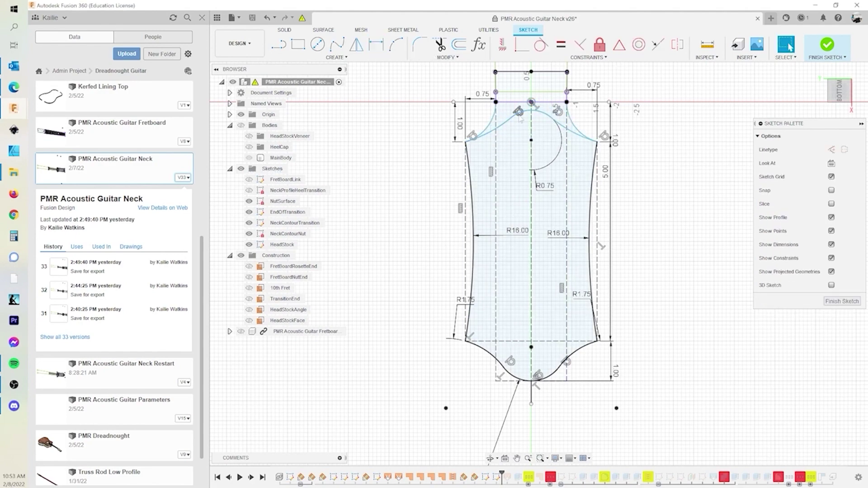
Try to dimension the right inner shoulder arc and delete the stray linear dimension placed from the bridging arc's centre
scroll(554, 116, "up", 5)
key("d")
left_click(544, 111)
left_click(581, 140)
left_click(579, 139)
key("Escape")
key("d")
left_click(584, 142)
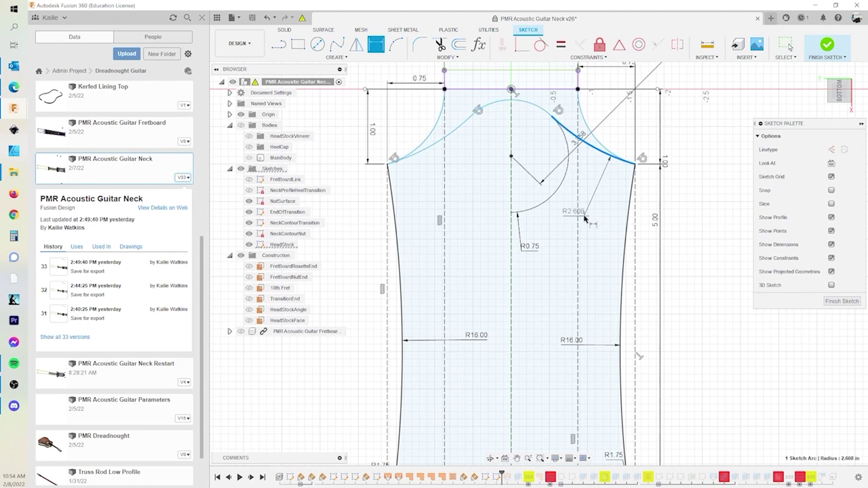
key("Escape")
scroll(677, 153, "down", 2)
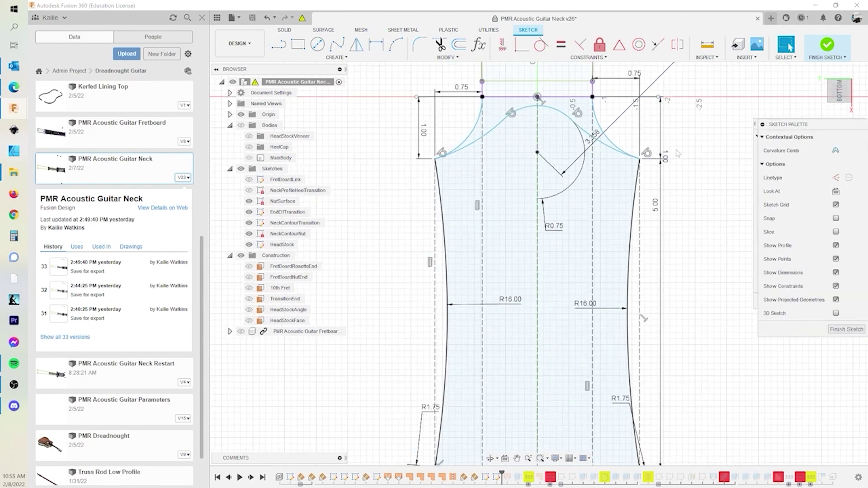
left_click(576, 162)
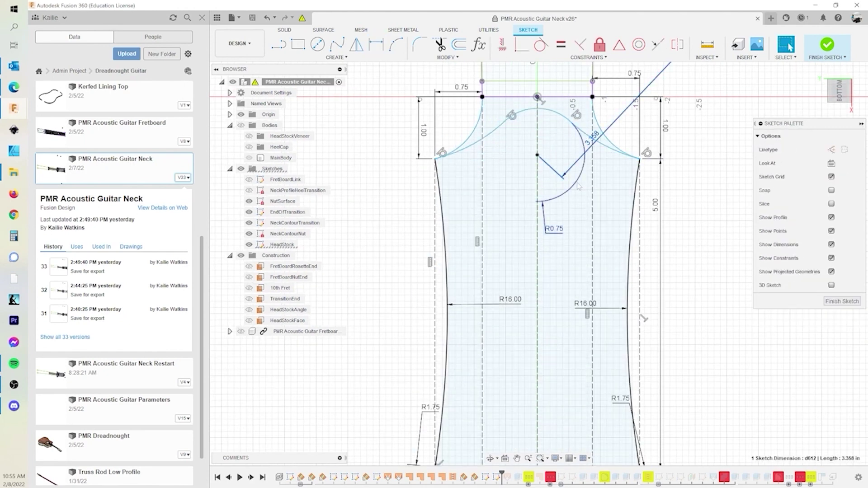
key("Delete")
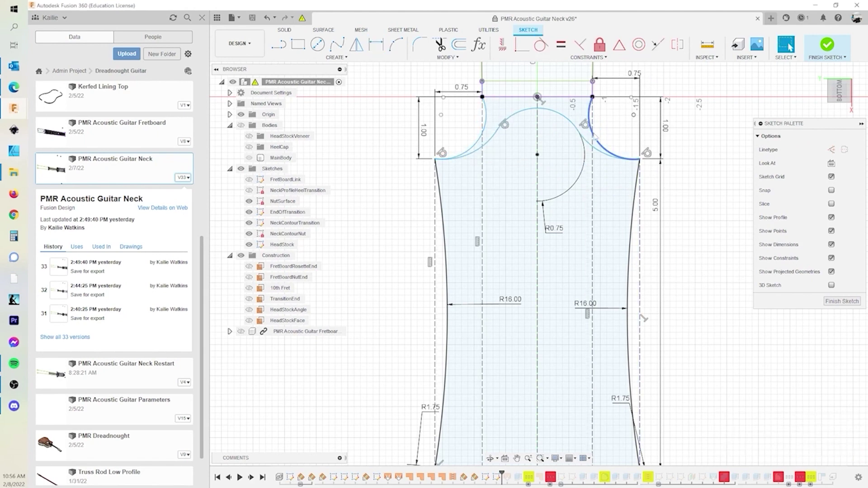
Dimension the radii of the right and left outer shoulder arcs as 1 in
key("Escape")
key("d")
left_click(602, 135)
left_click(614, 176)
type("1")
key("Return")
left_click(473, 134)
left_click(513, 153)
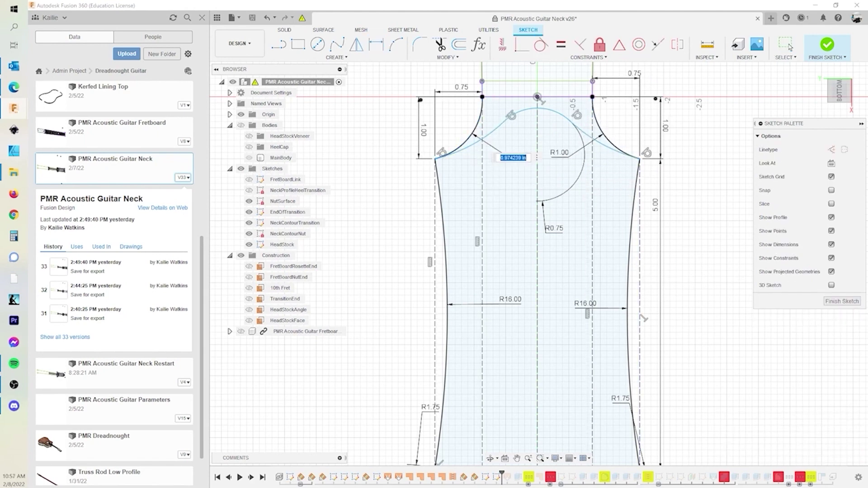
type("1")
key("Return")
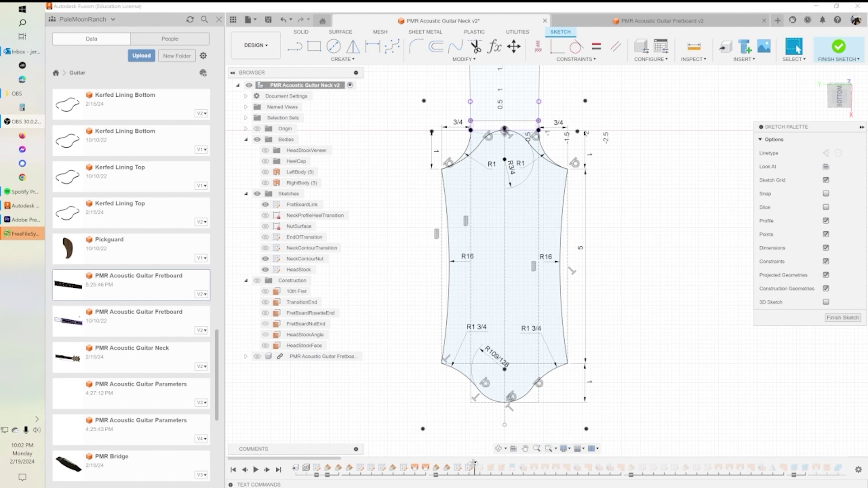
Undo the last dimension edits in the HeadStock sketch and leave the sketch
left_click_drag(474, 464, 481, 466)
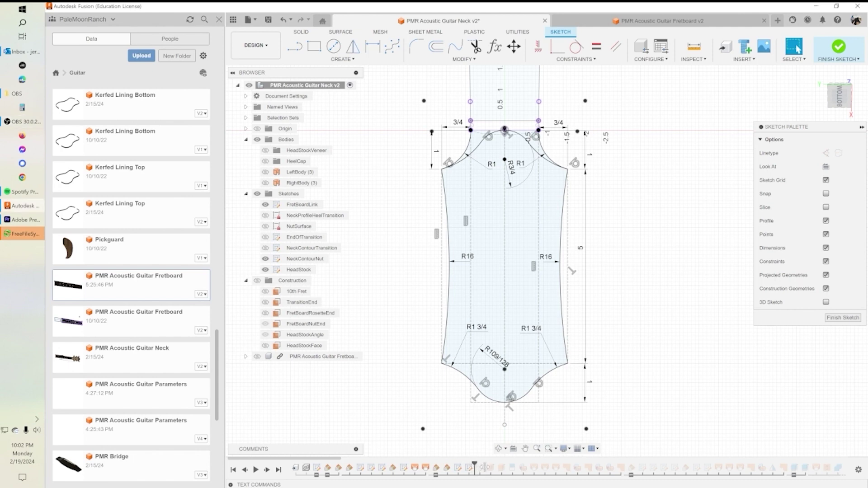
left_click(284, 21)
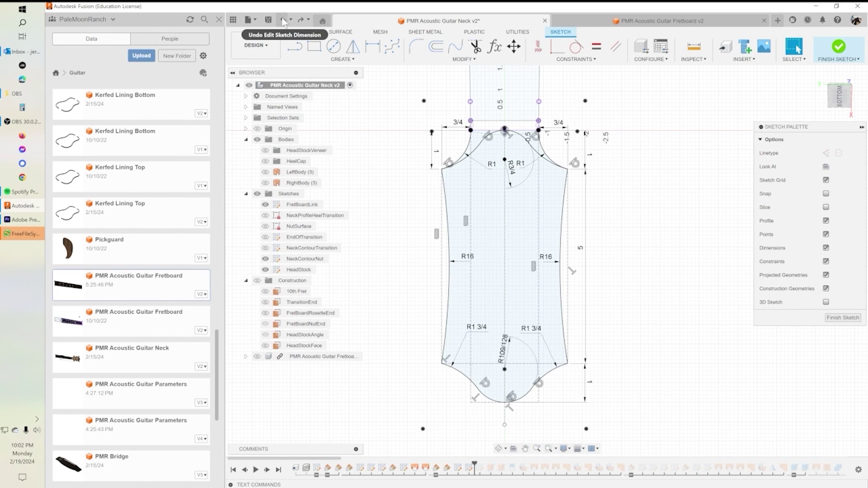
left_click(283, 21)
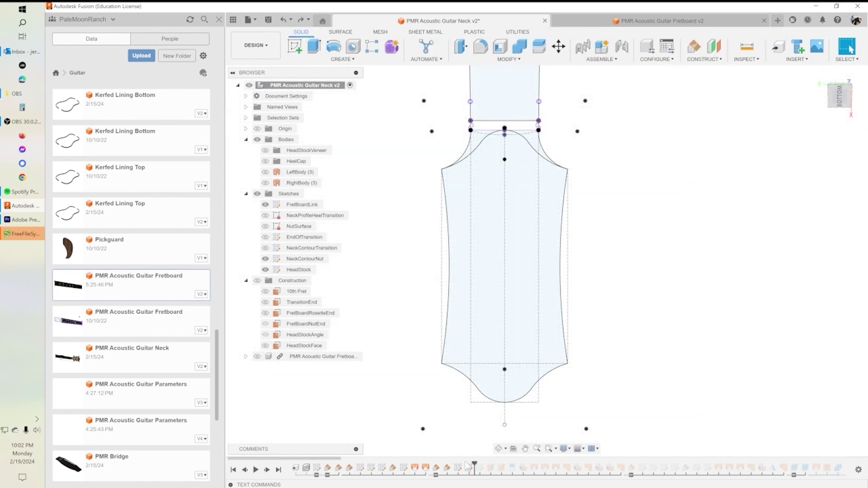
Roll the timeline forward to include the HeadStockSideProfile sketch, make the sketch visible and select it
left_click_drag(474, 463, 485, 464)
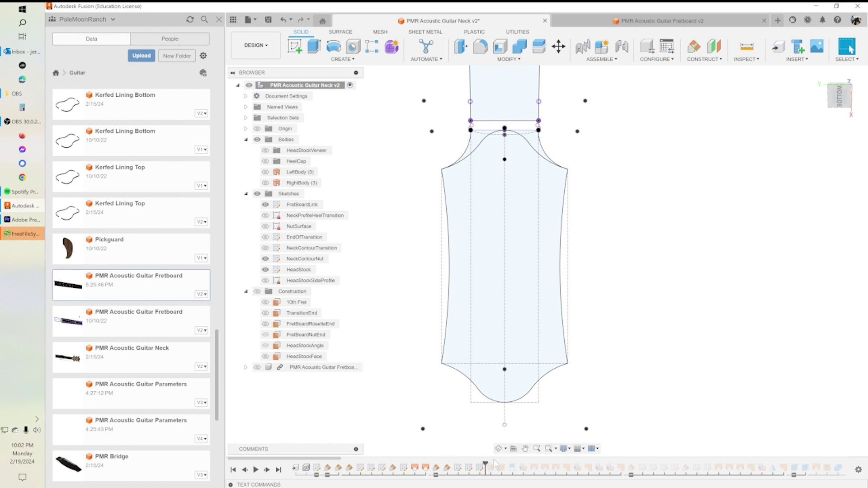
left_click(264, 281)
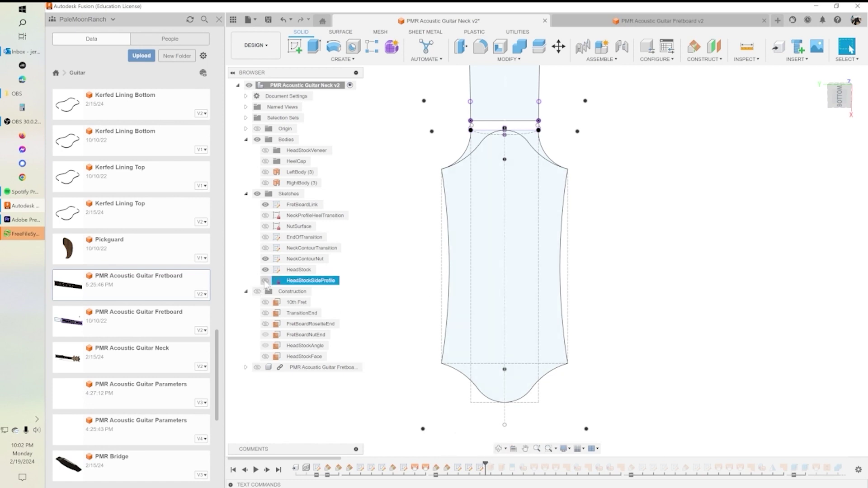
left_click(264, 281)
mouse_move(616, 302)
middle_mouse_down("shift")
mouse_move(597, 304)
mouse_move(560, 275)
mouse_move(574, 242)
mouse_move(490, 326)
mouse_move(507, 305)
mouse_move(517, 306)
mouse_move(509, 304)
middle_mouse_up("shift")
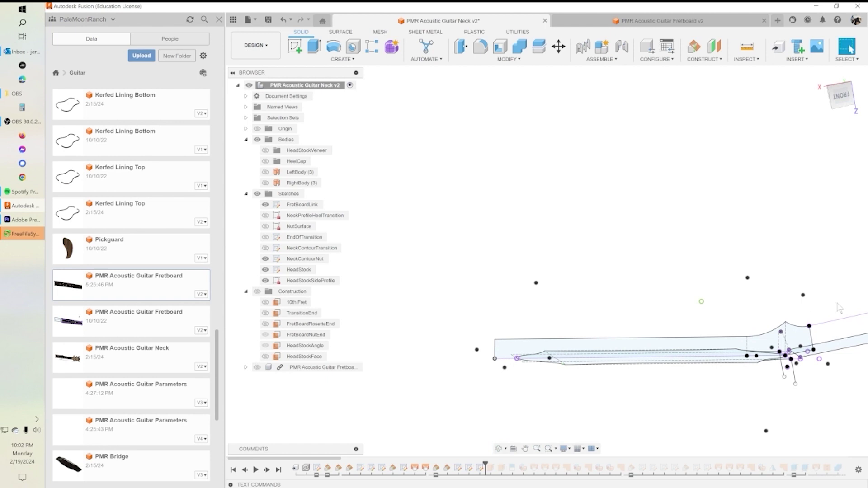
mouse_move(725, 379)
middle_mouse_down()
mouse_move(580, 321)
mouse_move(644, 292)
mouse_move(648, 301)
mouse_move(609, 289)
mouse_move(601, 302)
middle_mouse_up()
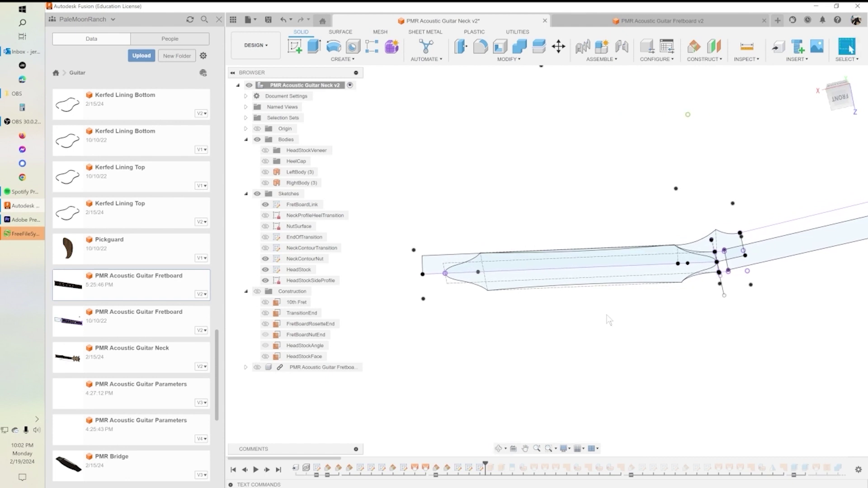
double_click(479, 467)
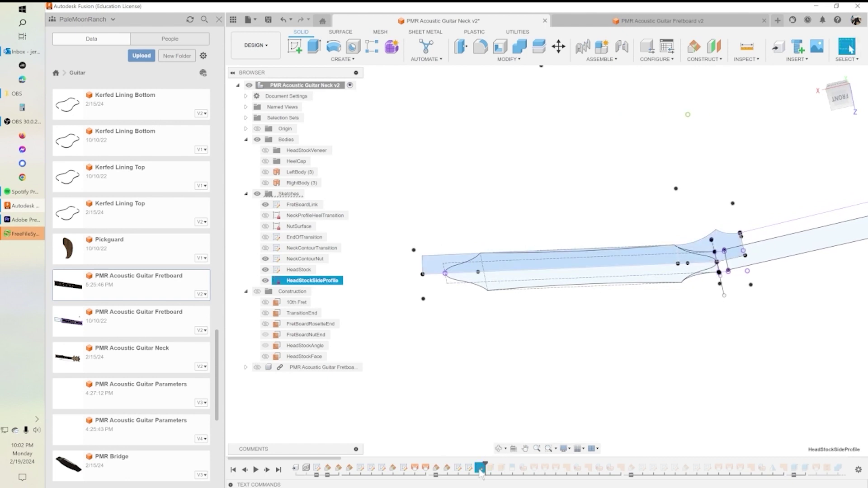
mouse_move(644, 436)
middle_mouse_down("shift")
mouse_move(661, 411)
mouse_move(670, 410)
mouse_move(661, 433)
mouse_move(674, 428)
middle_mouse_up("shift")
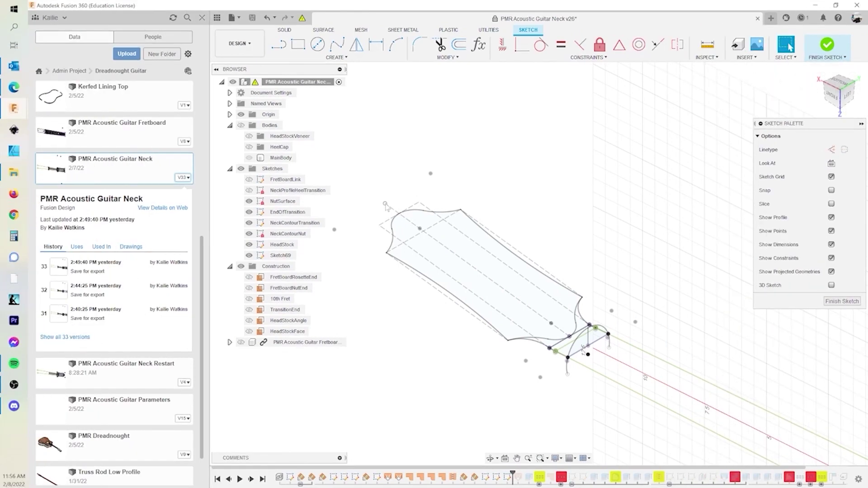
Project the headstock's long centre line and the short centre segment at its tip into the new side-profile sketch
left_click(406, 219)
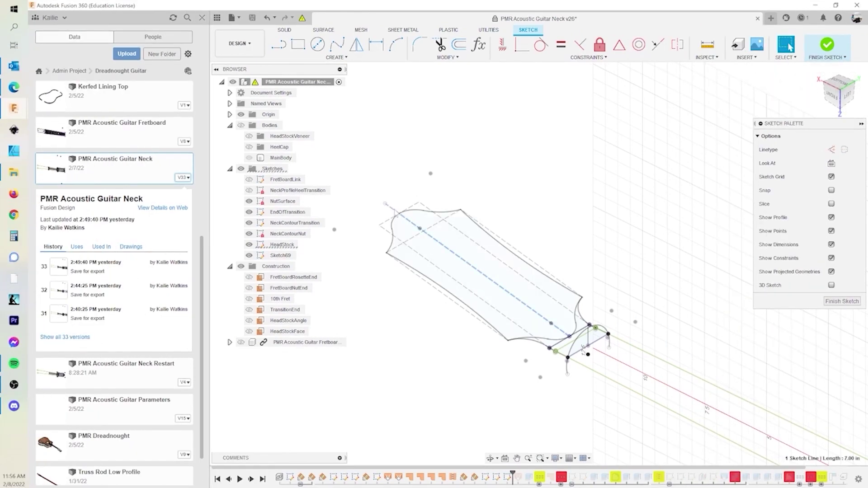
left_click(395, 212)
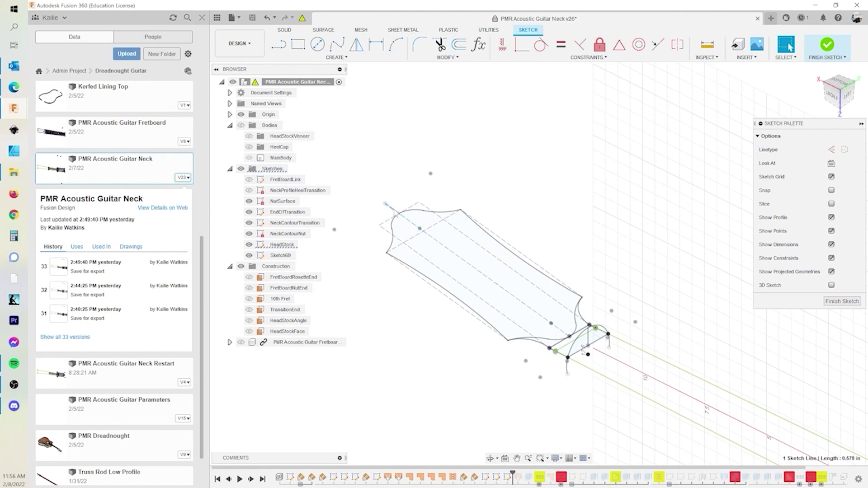
left_click(435, 242, "ctrl")
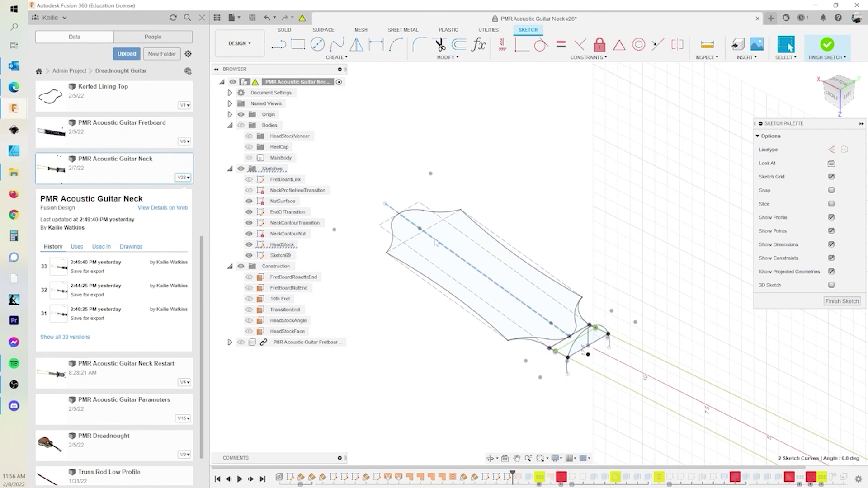
key("p")
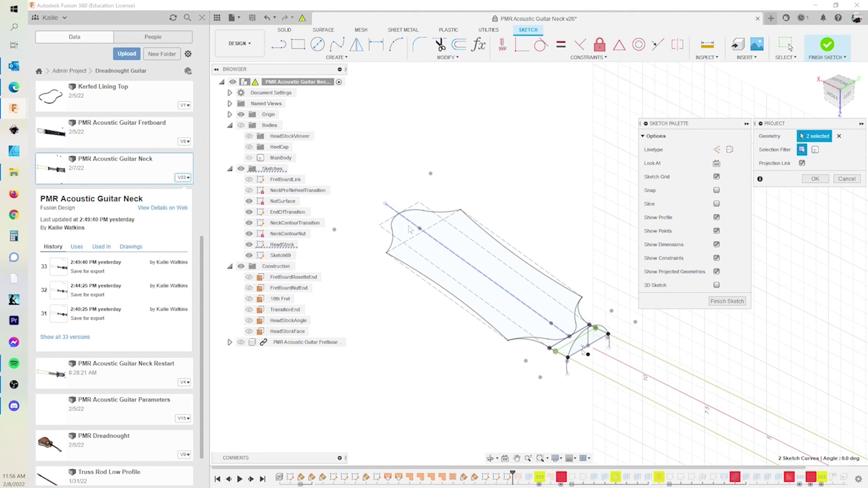
middle_click_drag(570, 365, 579, 364)
Draw a 0.50 in line from the outer end of the projected centre line, perpendicular to it
right_click_drag(418, 313, 507, 326)
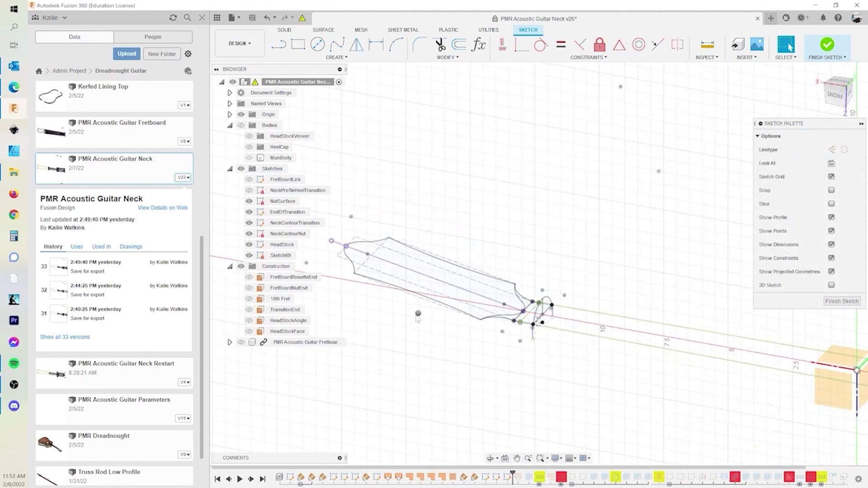
middle_click_drag(383, 331, 448, 333)
scroll(446, 333, "up", 2)
scroll(446, 333, "up", 1)
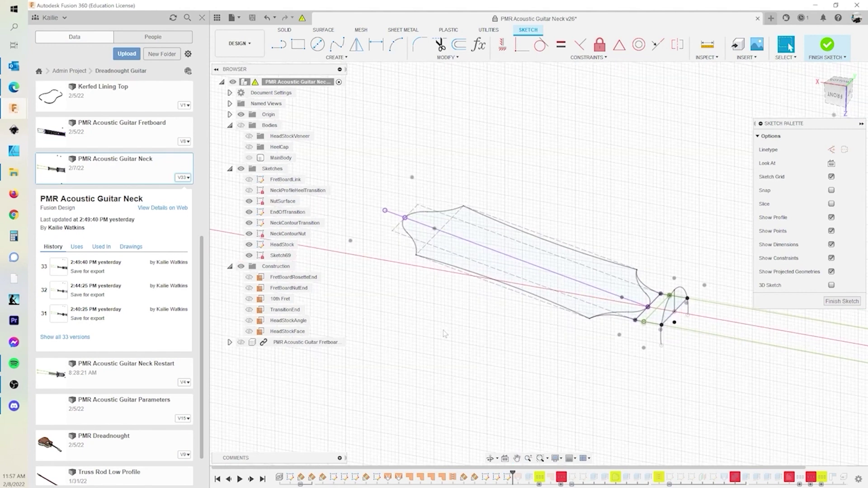
left_click(279, 44)
left_click(385, 210)
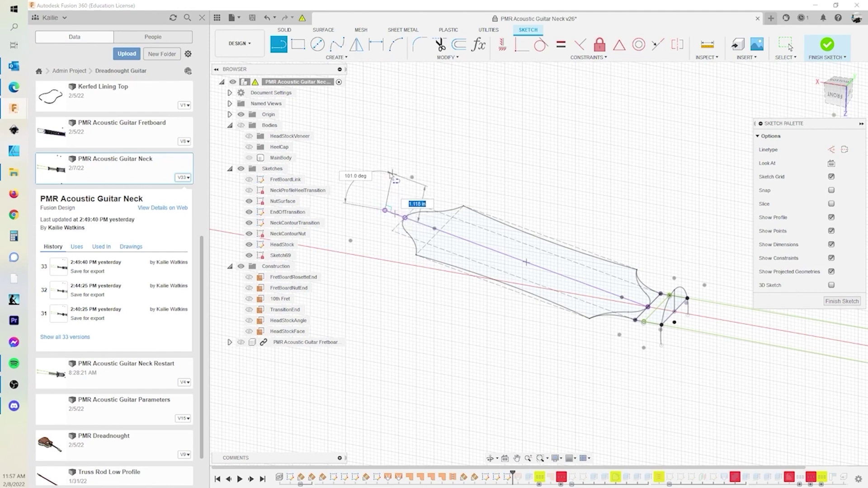
key("Tab")
key("Return")
key("Escape")
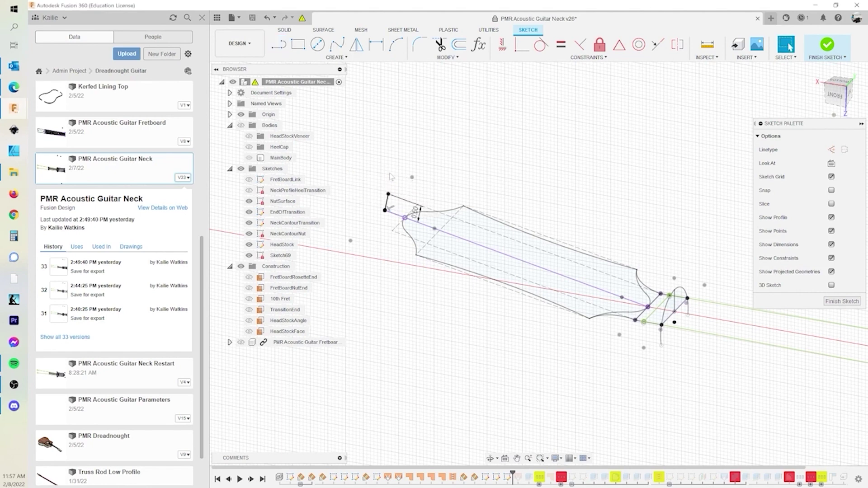
Draw a line from the upper end of the short tip line along the headstock, and a second one down to its centreline
left_click(278, 44)
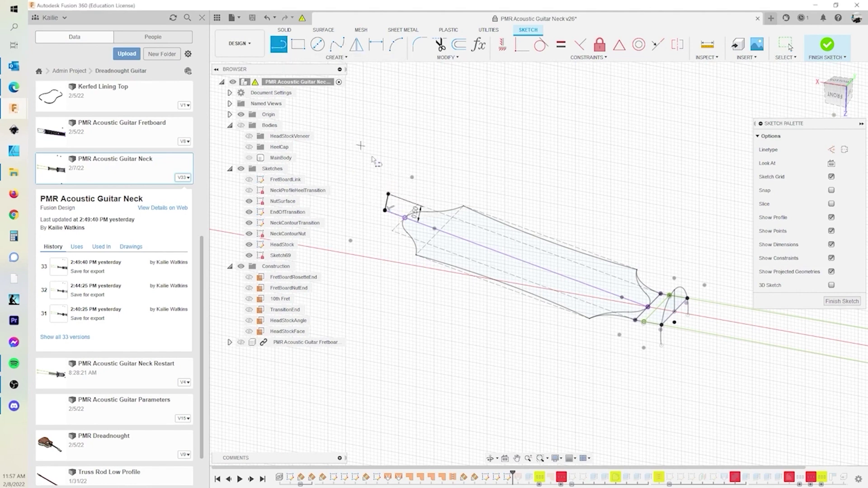
left_click(387, 193)
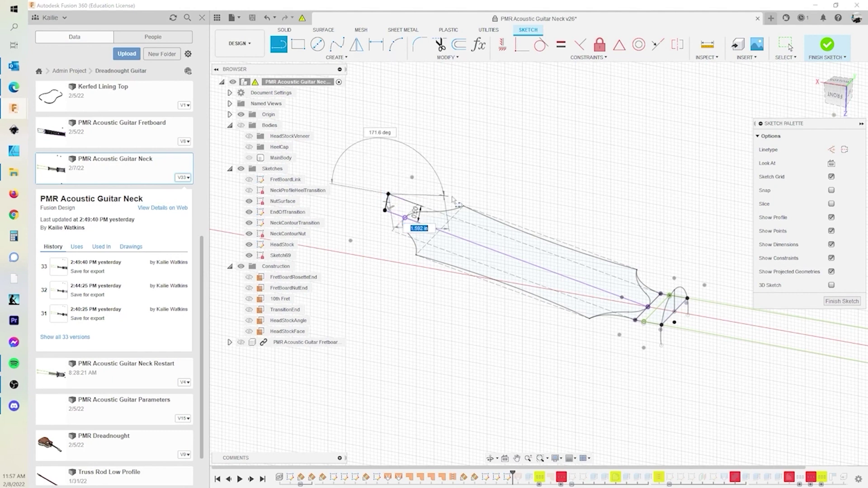
left_click(555, 248)
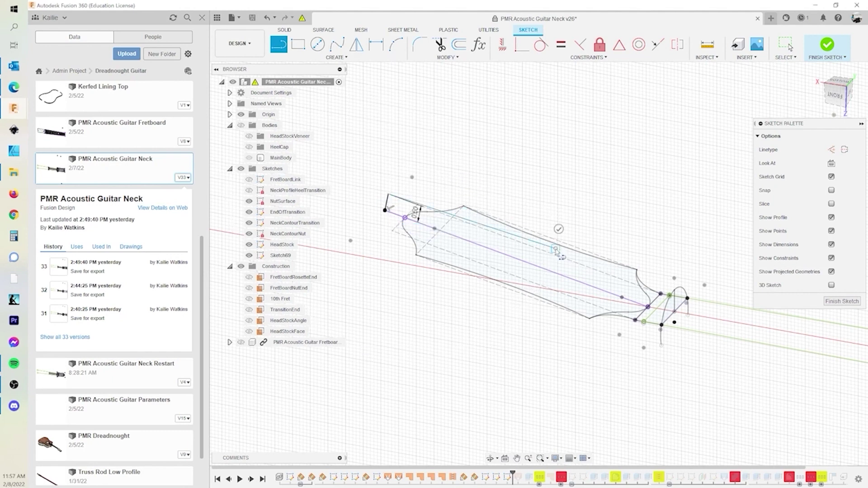
double_click(622, 298)
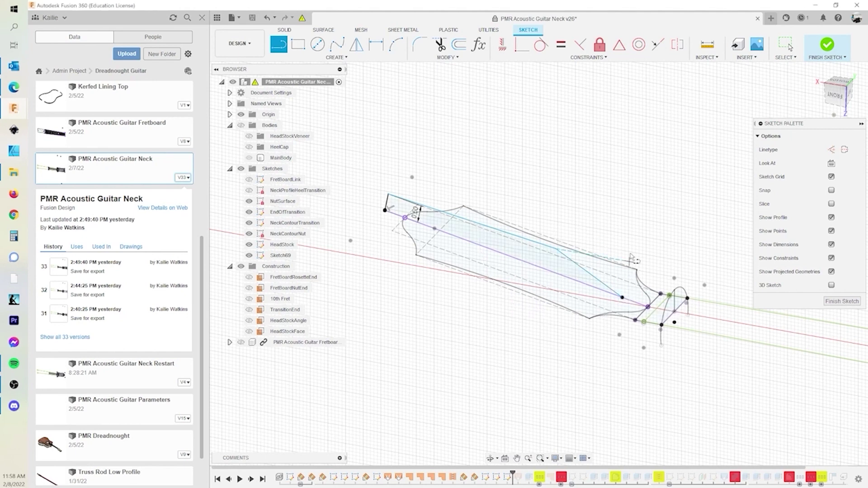
key("Escape")
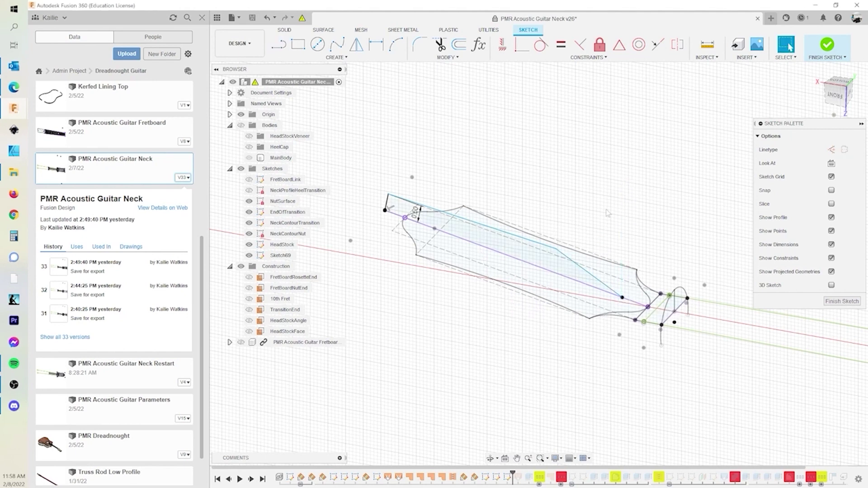
Constrain the closing line at the neck end perpendicular to the headstock centreline
left_click(581, 47)
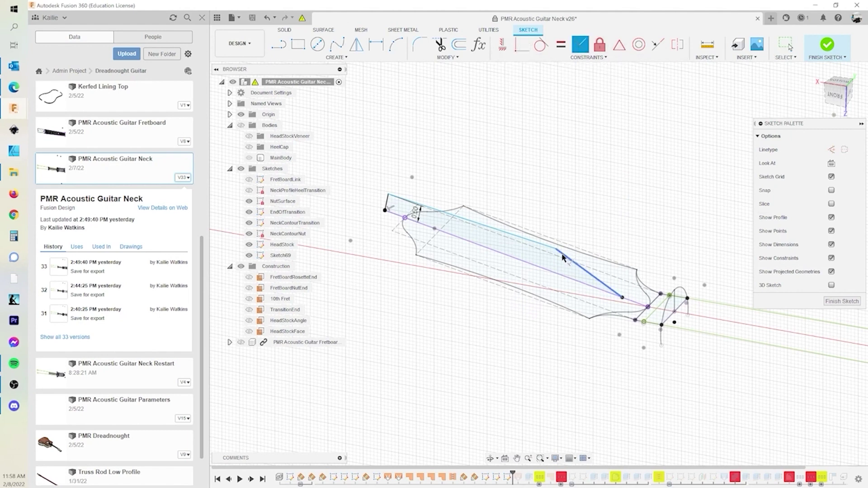
left_click(613, 294)
left_click(610, 296)
key("Escape")
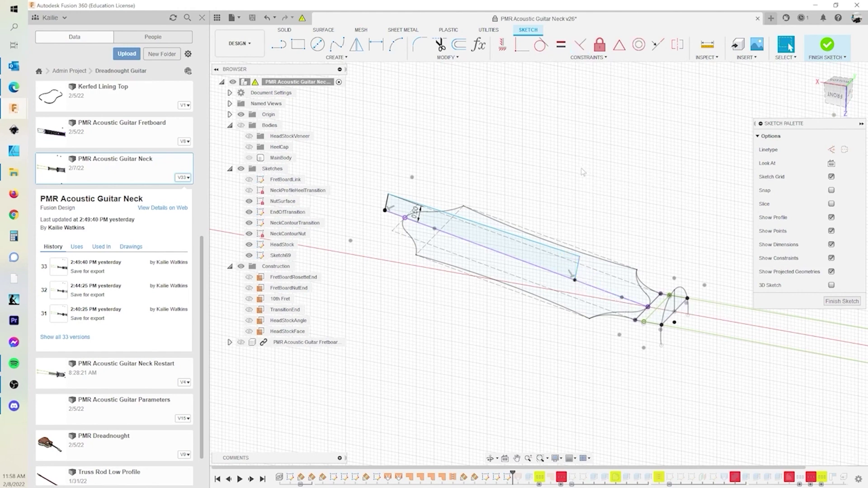
Move the closing line nearer the neck and project the headstock outline's corner point at the neck end into the sketch
left_click_drag(571, 275, 622, 294)
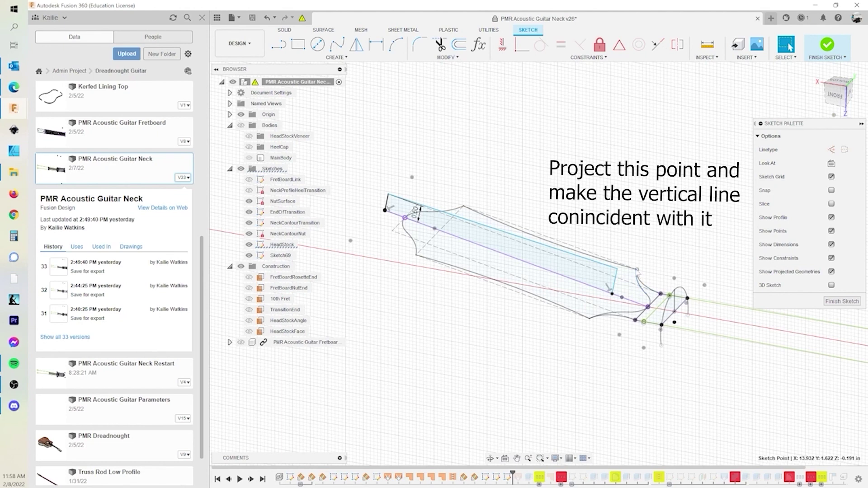
key("p")
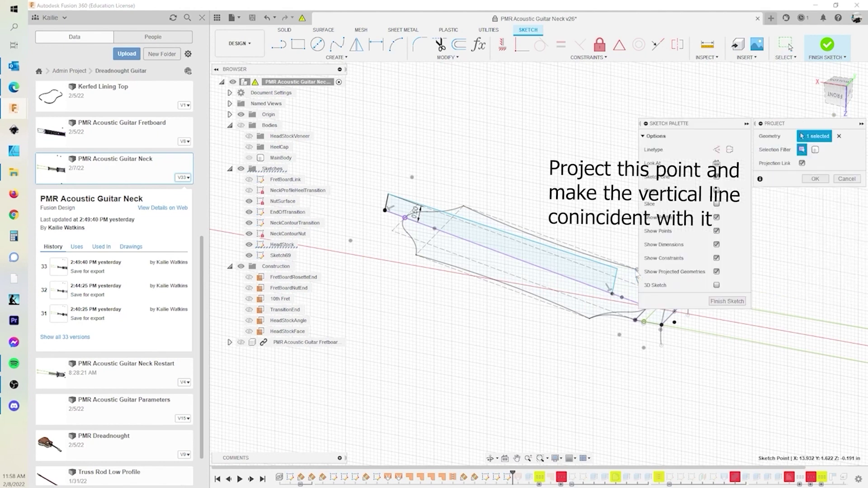
key("Return")
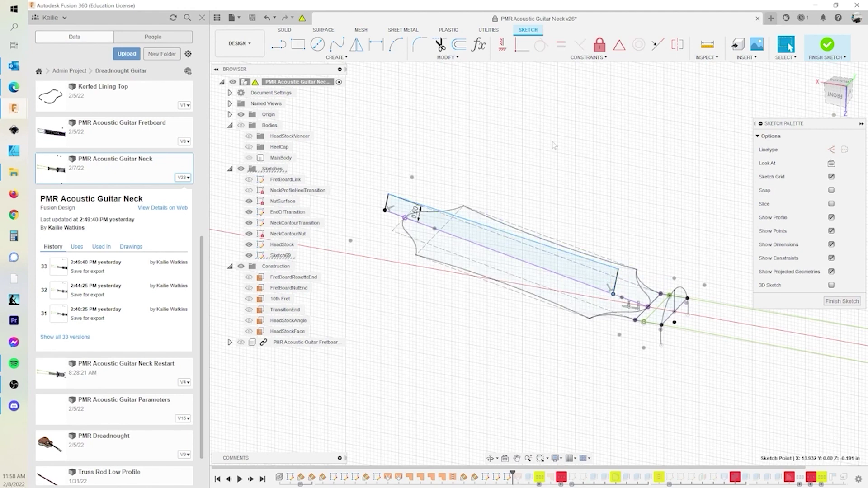
Constrain the closing line perpendicular to the long upper line of the headstock side profile
left_click(571, 134)
left_click(580, 44)
left_click(609, 266)
left_click(617, 282)
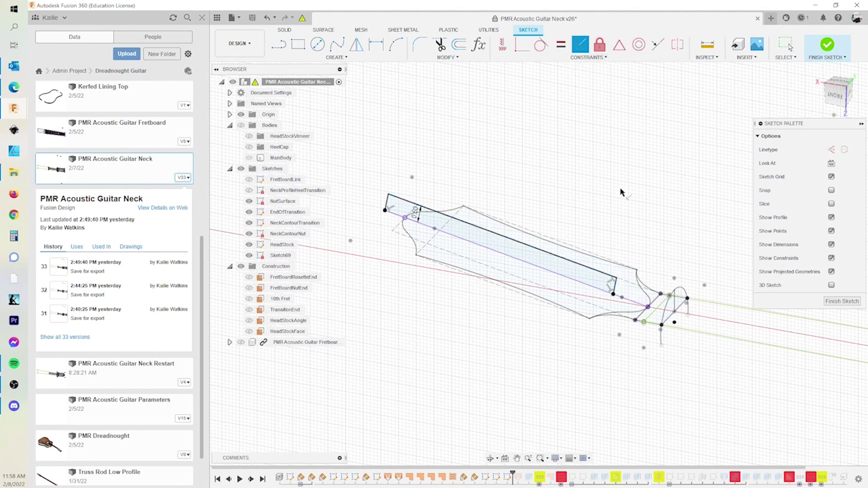
scroll(621, 192, "down", 2)
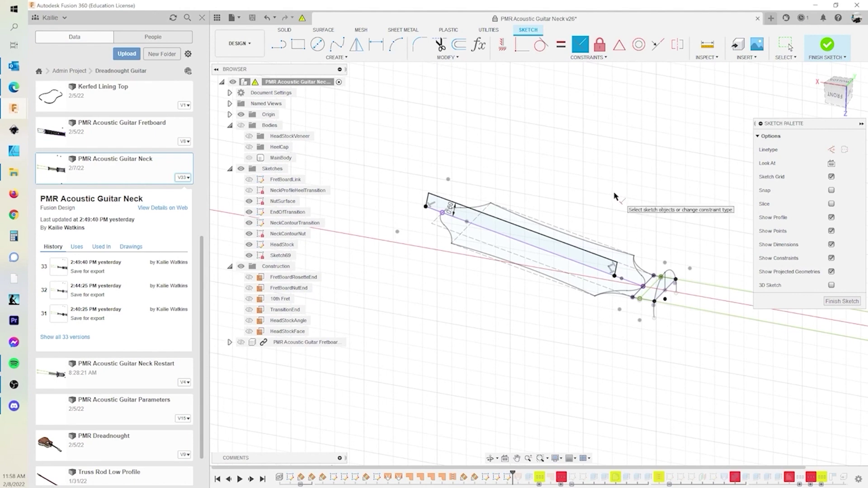
key("Escape")
Convert the short closing line at the neck end to construction geometry
left_click(615, 269)
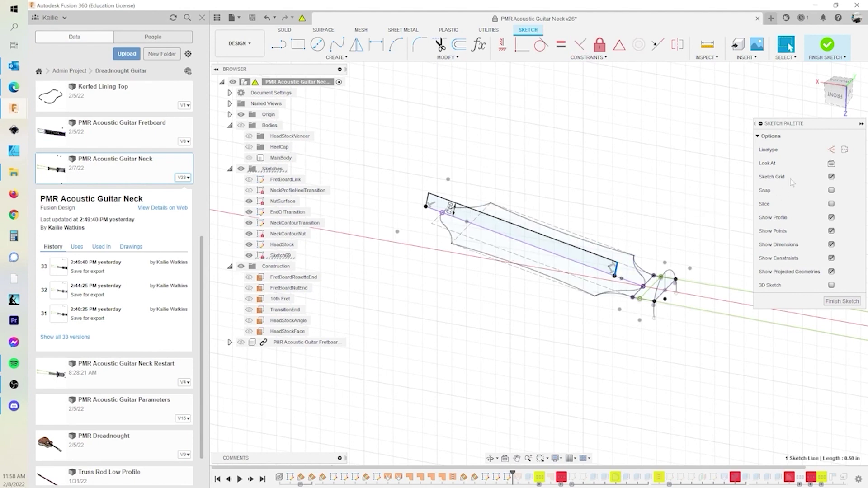
left_click(830, 151)
left_click(607, 210)
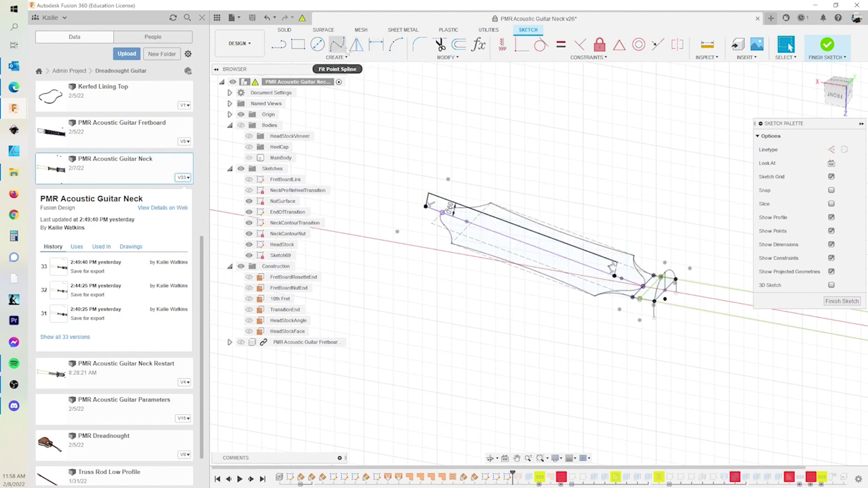
Draw a three-point arc of about 1.24 in radius, tangent to the long upper line, curving from its end toward the neck
left_click(395, 45)
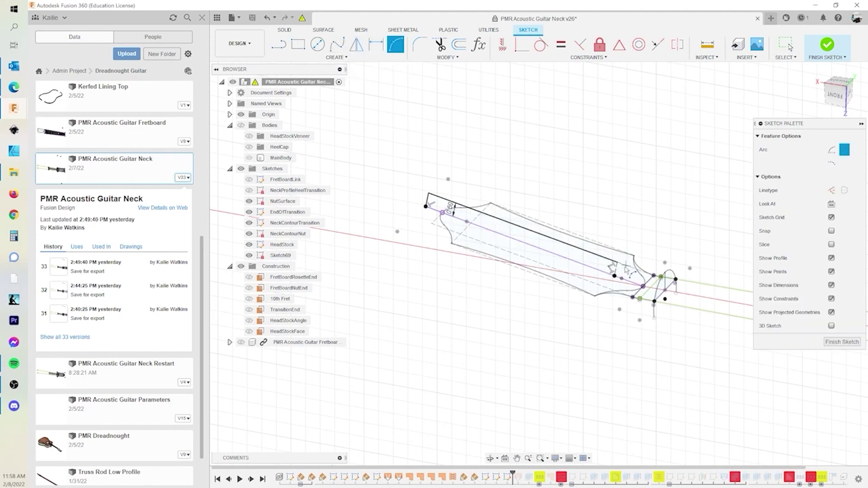
left_click(614, 270)
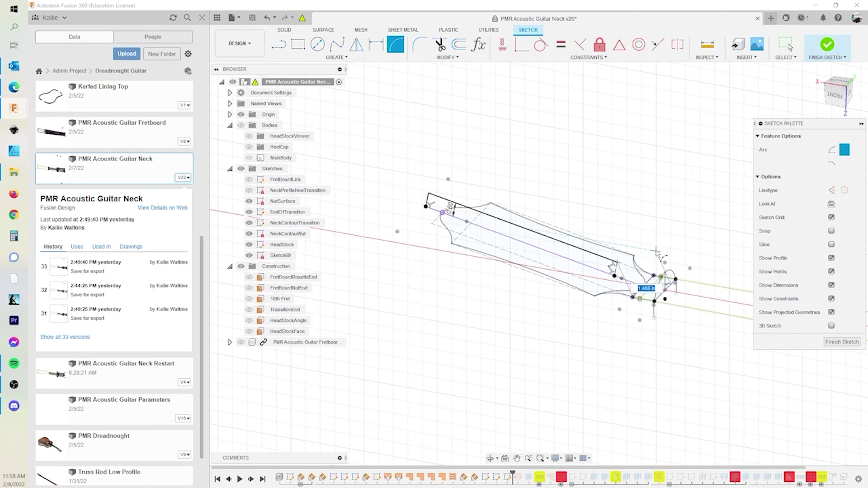
left_click(656, 251)
left_click(649, 257)
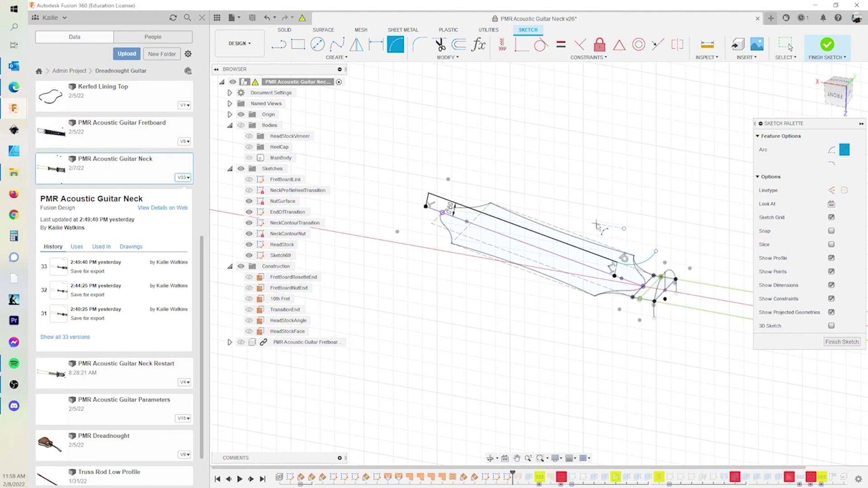
key("Escape")
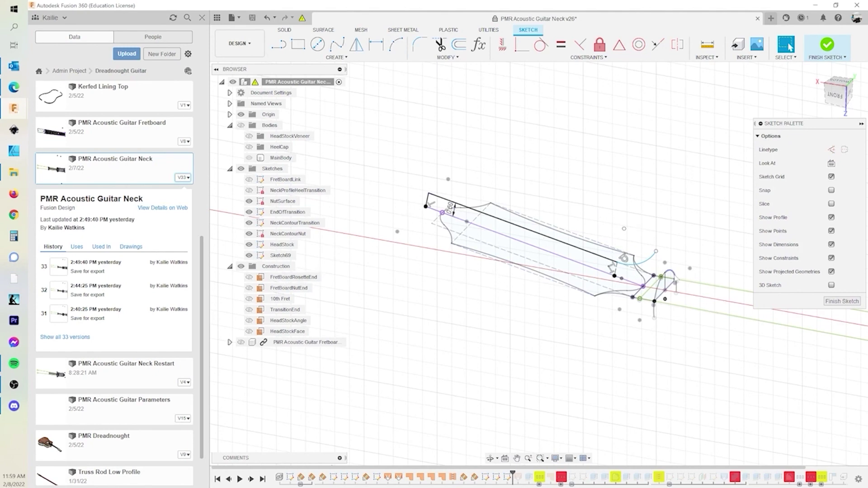
Project the peak point of the neck contour transition curve into the sketch
mouse_move(617, 331)
middle_mouse_down()
mouse_move(633, 354)
mouse_move(577, 300)
mouse_move(570, 304)
mouse_move(577, 316)
middle_mouse_up()
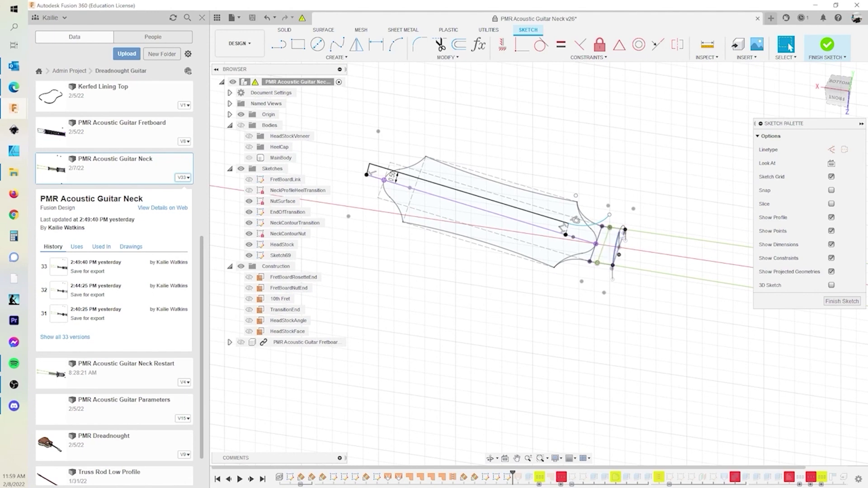
scroll(621, 236, "up", 5)
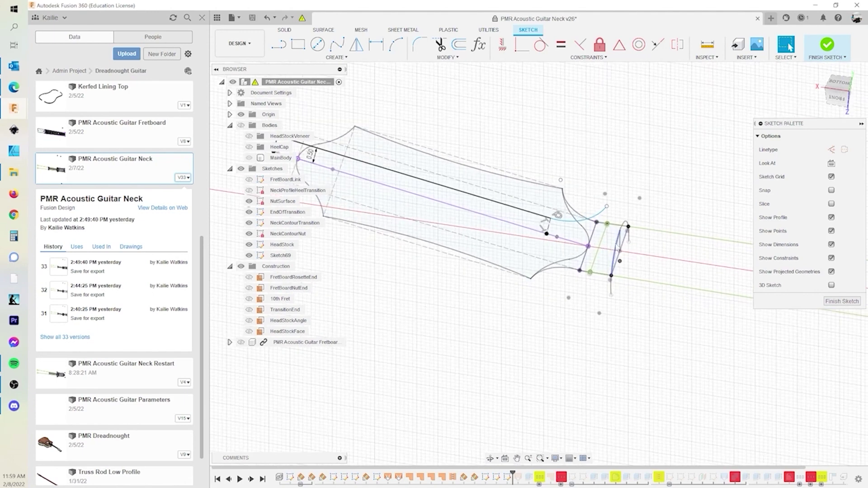
left_click(622, 232)
left_click(622, 229)
left_click(682, 247)
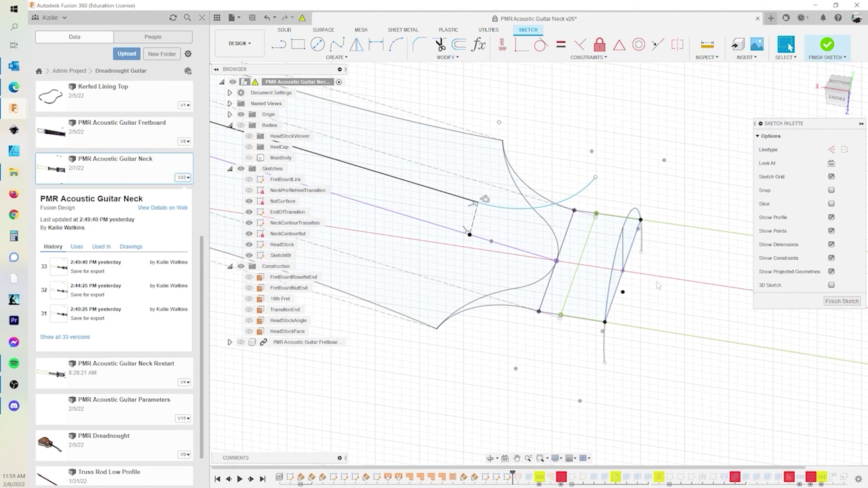
key("p")
left_click(623, 229)
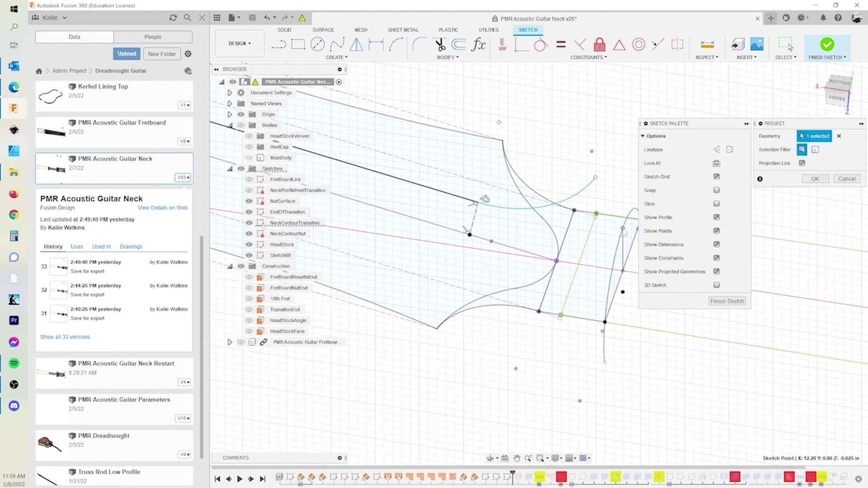
left_click(819, 179)
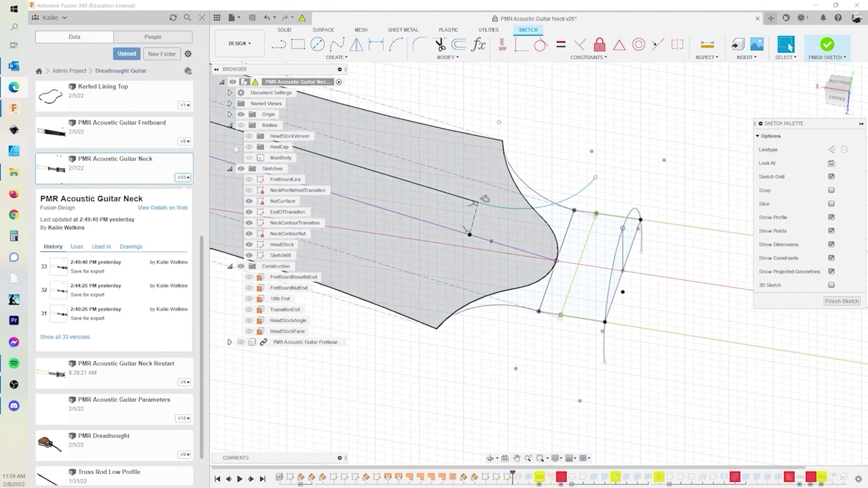
Show MainBody and project the lengthwise edge along the neck's crest into the sketch
left_click(249, 159)
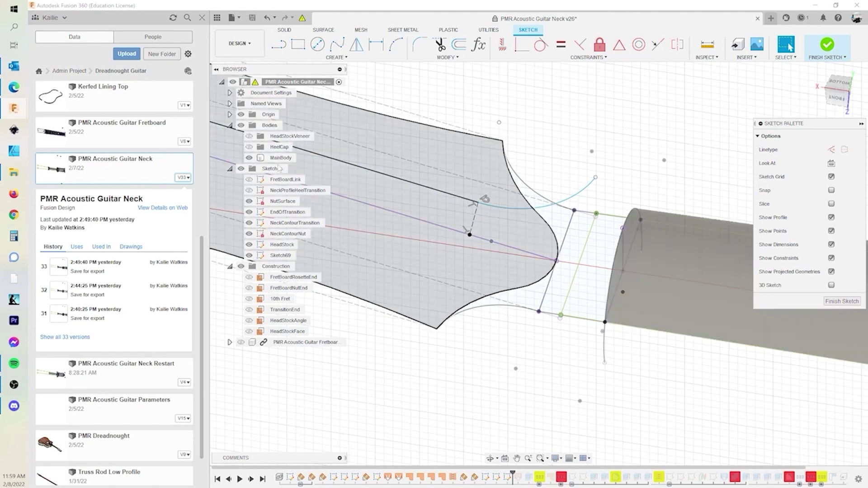
left_click(657, 235)
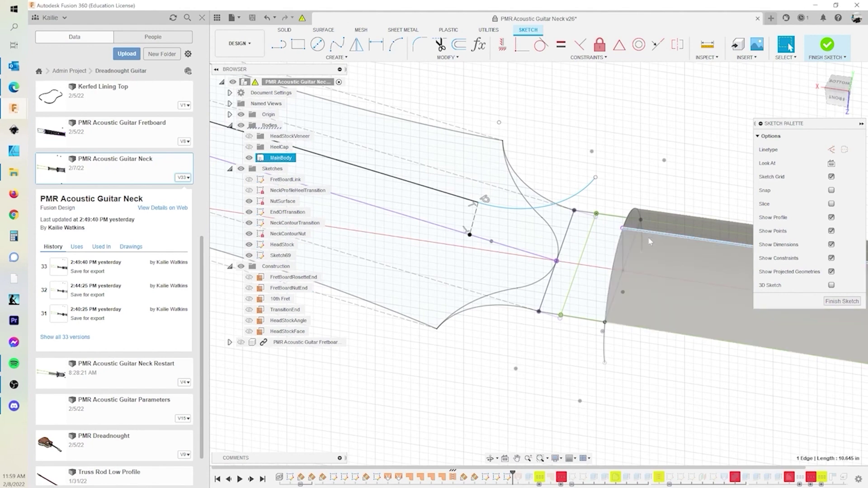
key("p")
left_click(811, 179)
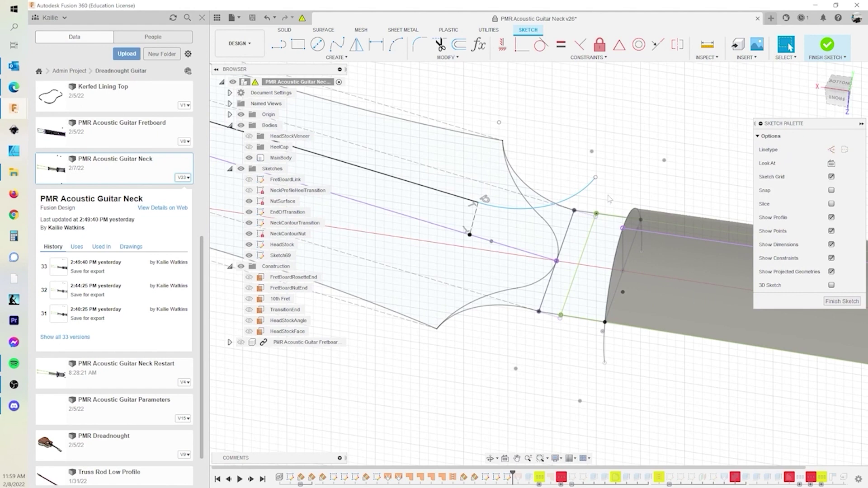
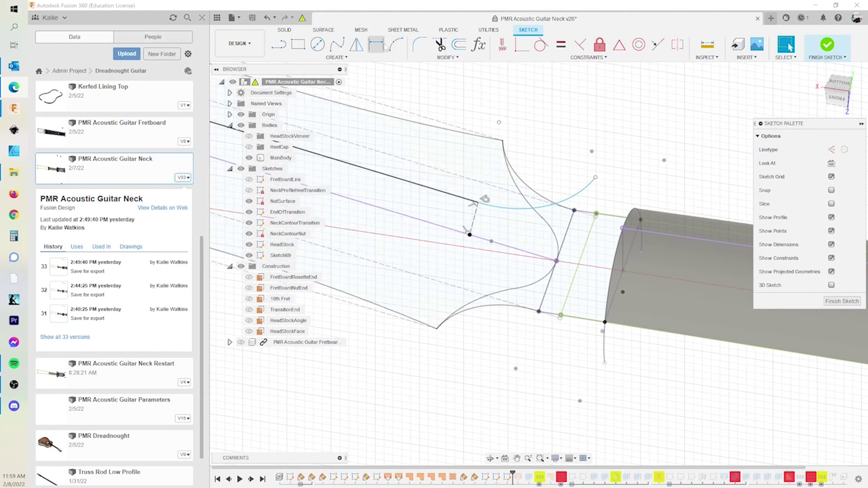
Draw a second three-point arc from the first arc's free end to the projected neck point, tangent to the projected edge
left_click(396, 45)
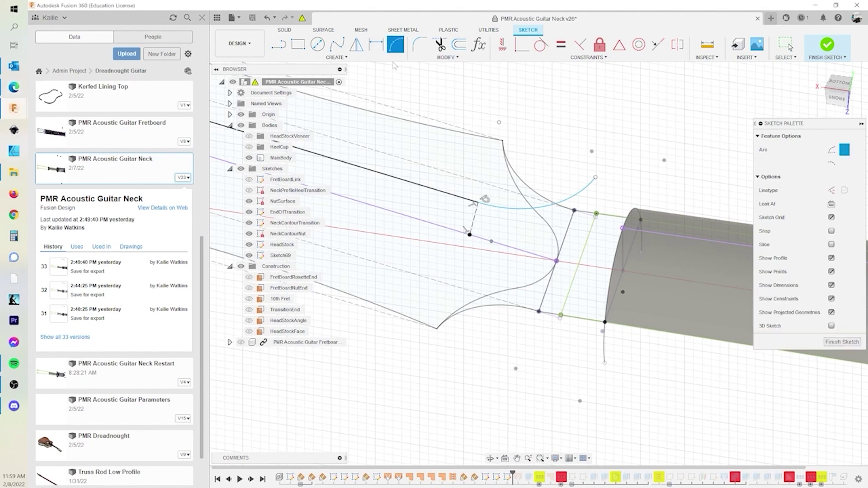
left_click(595, 177)
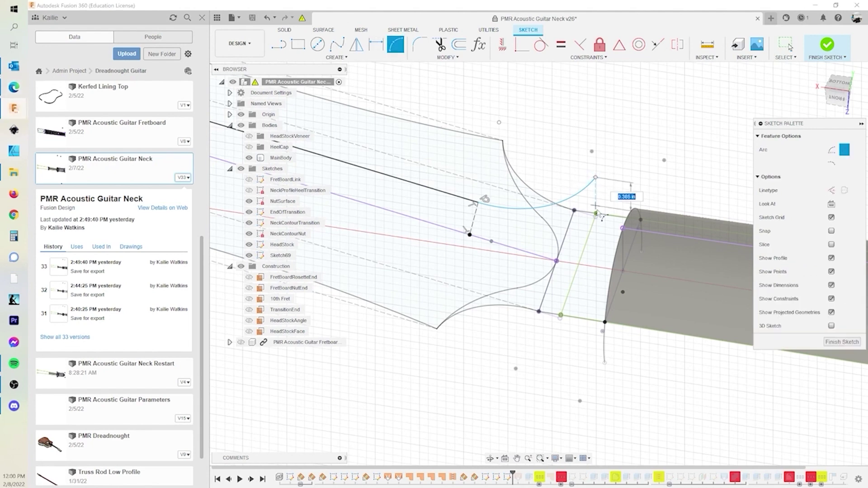
left_click(623, 229)
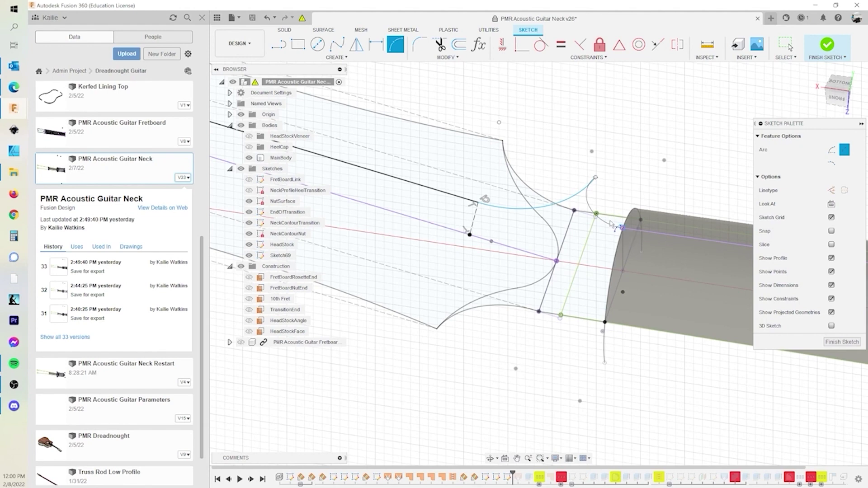
left_click(611, 223)
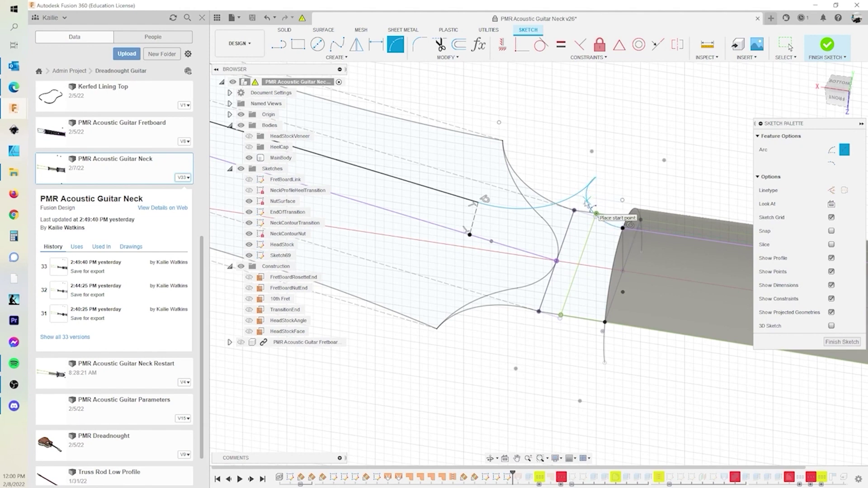
key("Escape")
Move the shared endpoint of the two arcs toward the headstock, to about X 12.91 in, Z -1.08 in
mouse_move(584, 235)
middle_mouse_down()
mouse_move(591, 242)
mouse_move(575, 224)
middle_mouse_up()
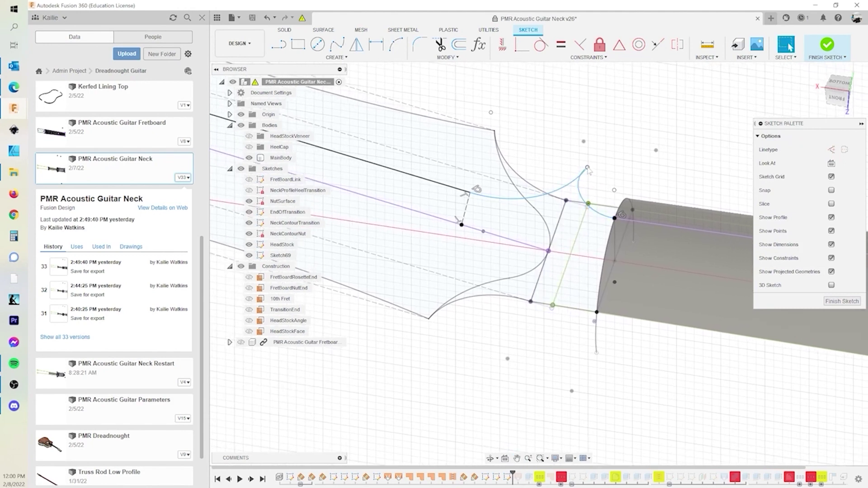
left_click(573, 182)
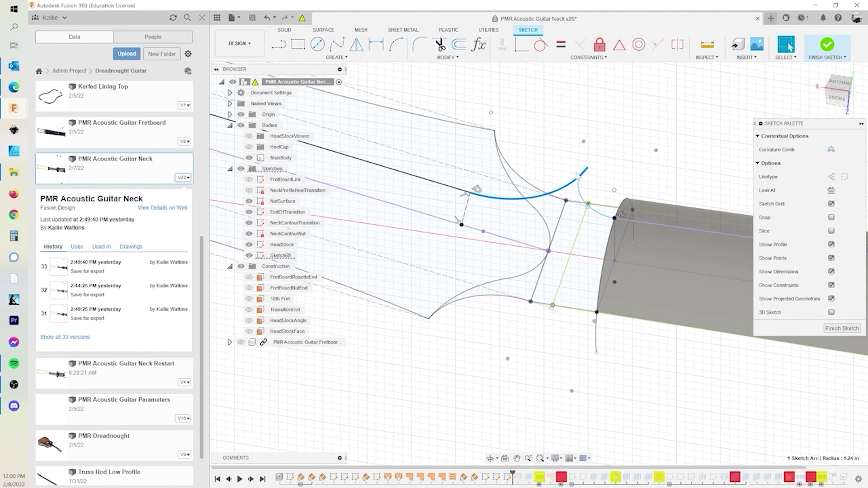
left_click_drag(587, 169, 552, 177)
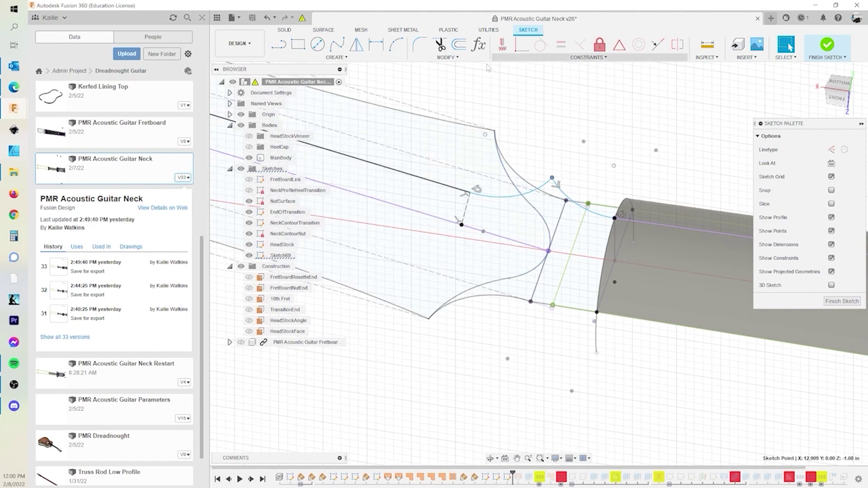
Draw a line from the projected headstock edge's neck-side end to the arcs' shared endpoint and convert it to construction
left_click(278, 44)
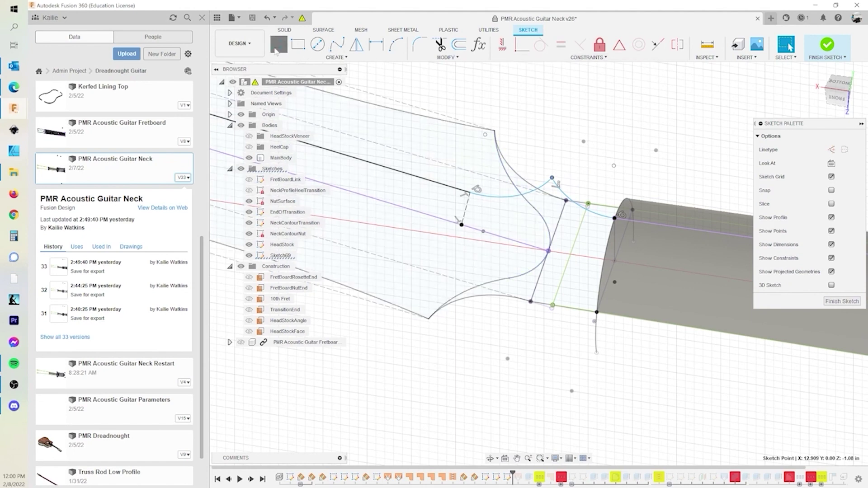
left_click(547, 251)
left_click(552, 177)
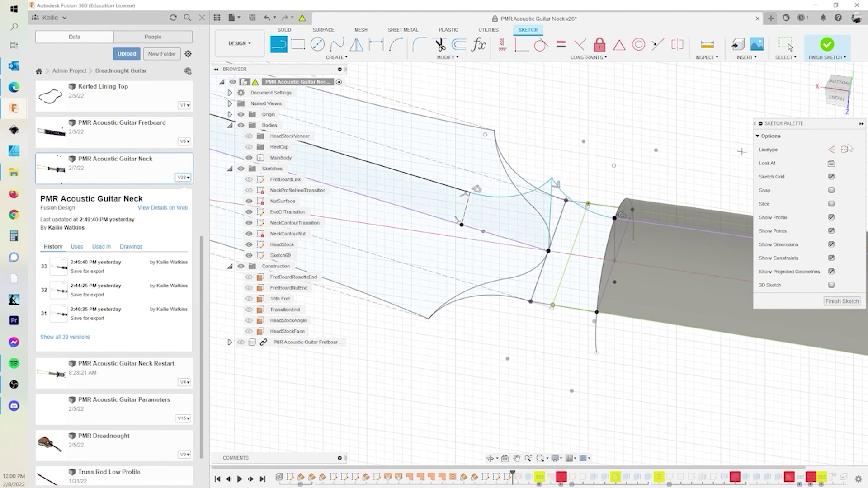
key("Escape")
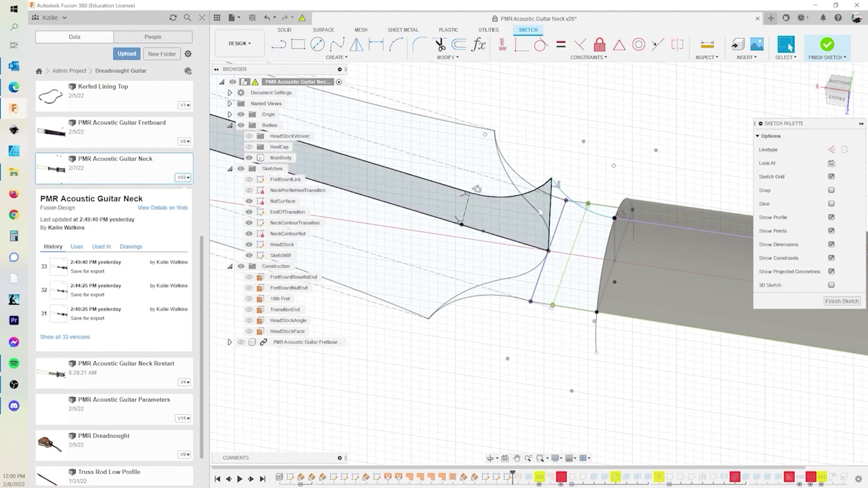
left_click(550, 208)
left_click(830, 149)
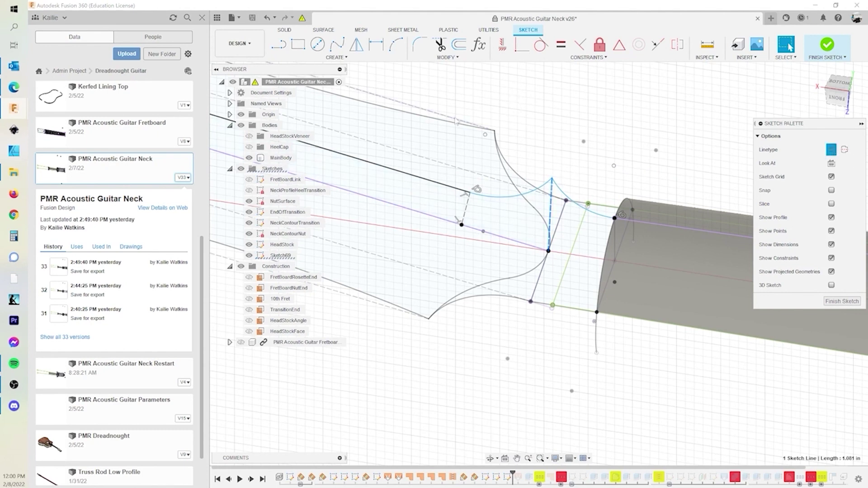
Constrain the construction line perpendicular to the projected lengthwise headstock edge
left_click(580, 44)
left_click(539, 250)
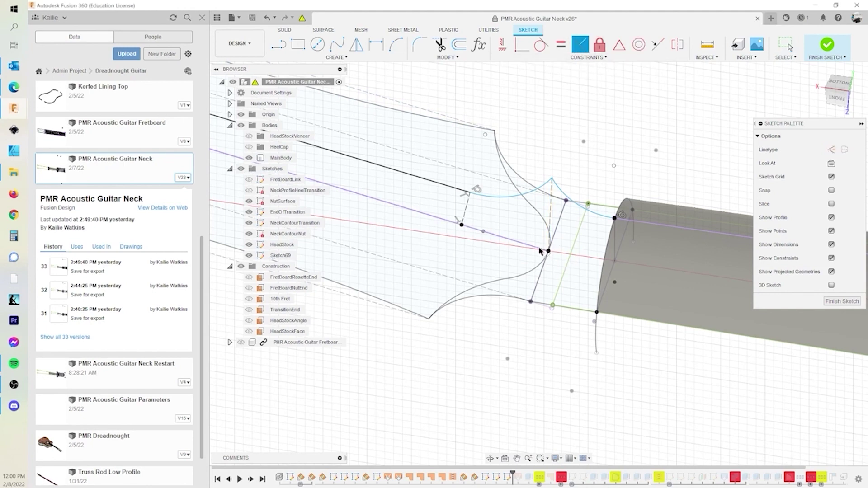
left_click(546, 239)
key("Escape")
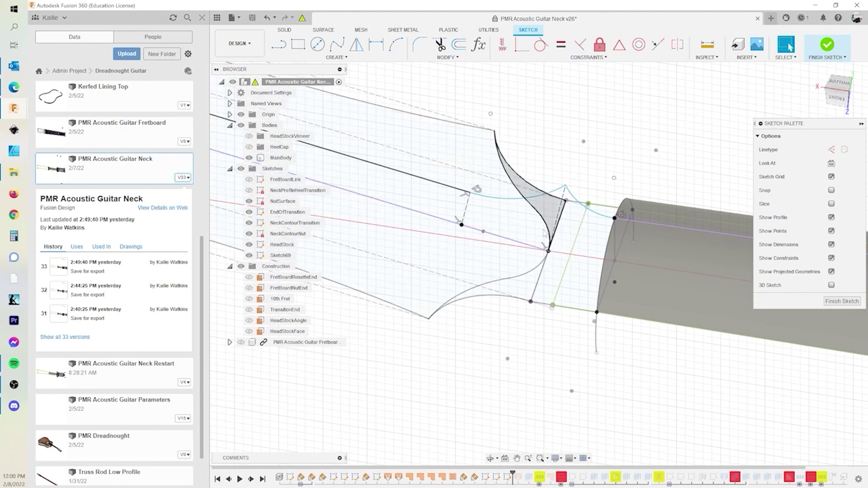
Dimension the perpendicular construction line's length and set it to 0.875 in
left_click(376, 45)
left_click(556, 223)
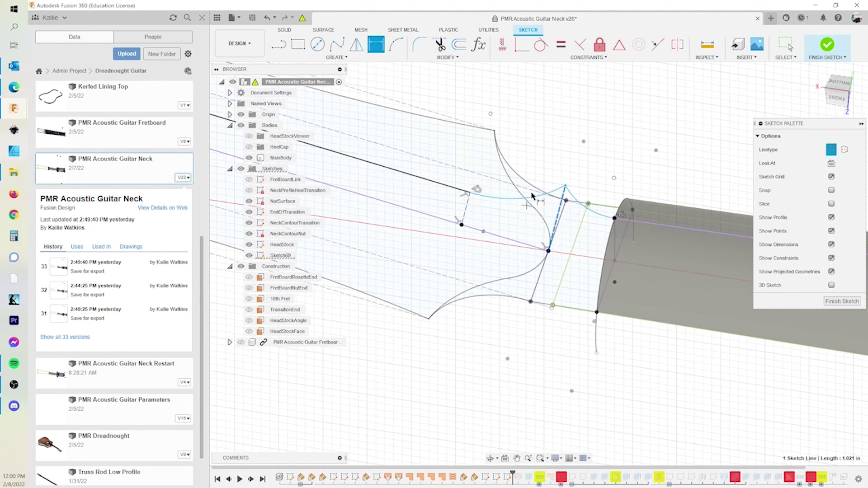
left_click(540, 154)
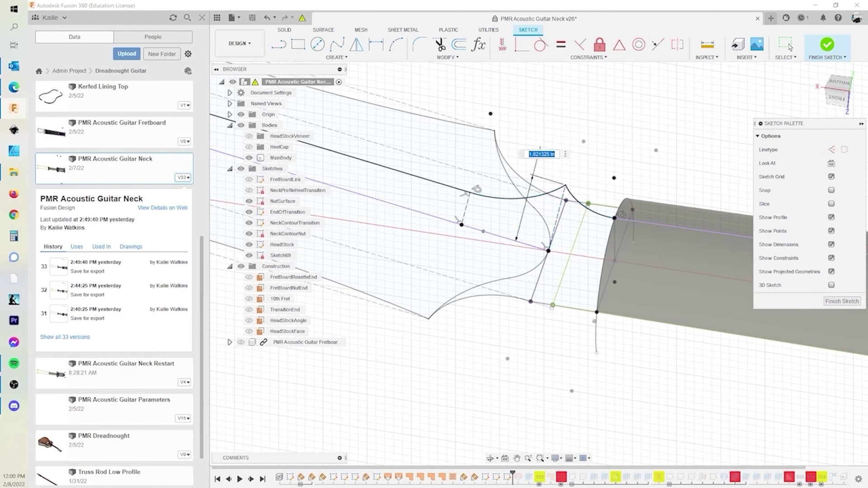
key("BackSpace")
type(".875")
key("Return")
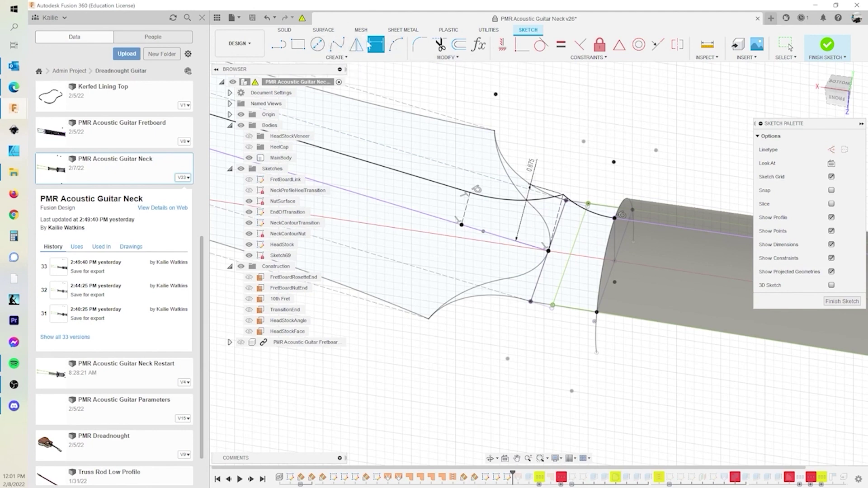
Draw a line from the construction line's base toward the neck body and project the NeckContourTransition point at the body's base center
left_click(279, 44)
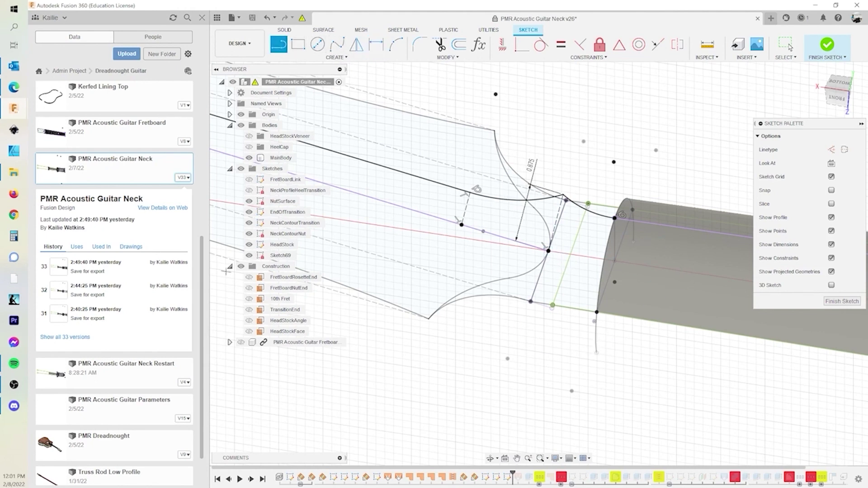
mouse_move(395, 361)
middle_mouse_down("shift")
mouse_move(418, 344)
mouse_move(396, 337)
middle_mouse_up("shift")
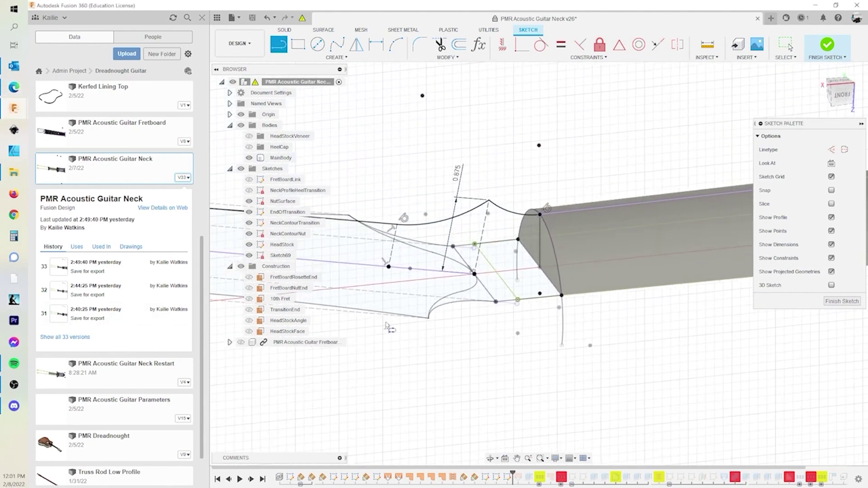
left_click(474, 274)
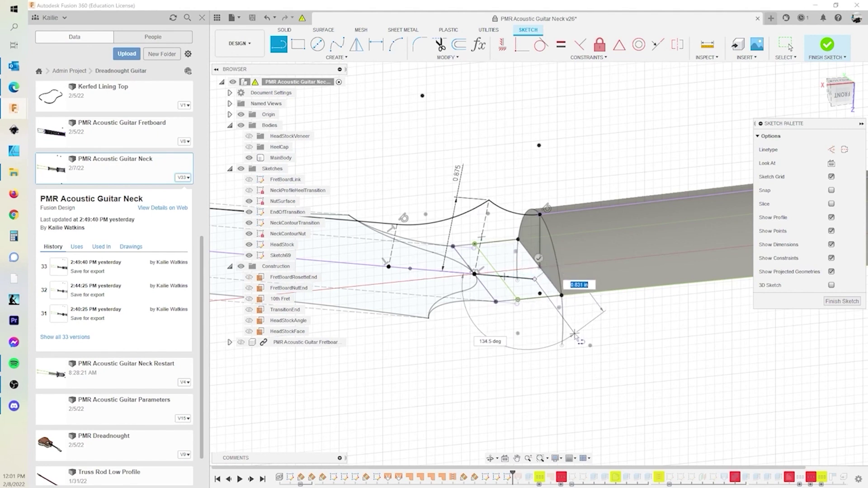
key("Escape")
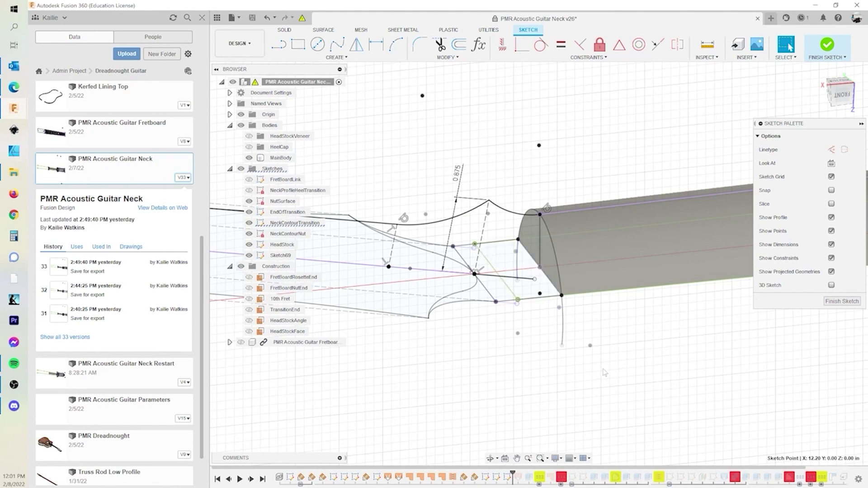
key("p")
key("Return")
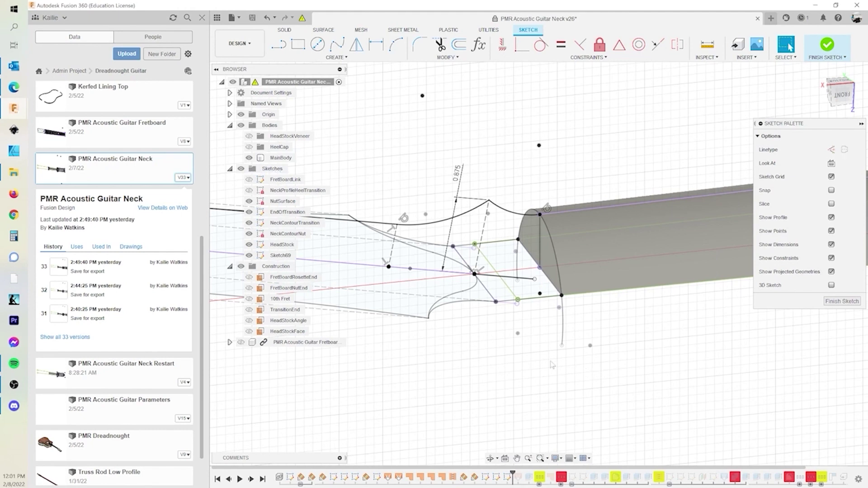
Move the new line's free end onto the projected base-center point of the neck body
left_click(539, 279)
left_click_drag(541, 269, 540, 269)
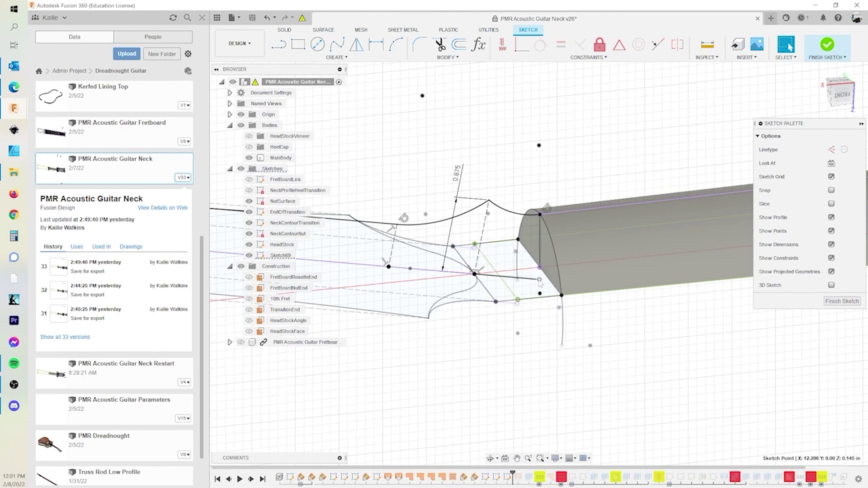
mouse_move(540, 280)
left_mouse_down()
mouse_move(461, 270)
mouse_move(524, 278)
left_mouse_up()
left_click(480, 271)
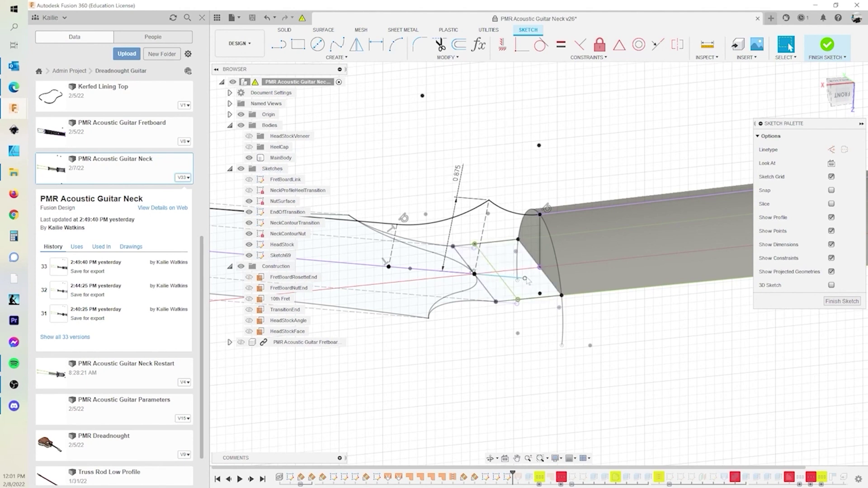
left_click_drag(525, 278, 540, 267)
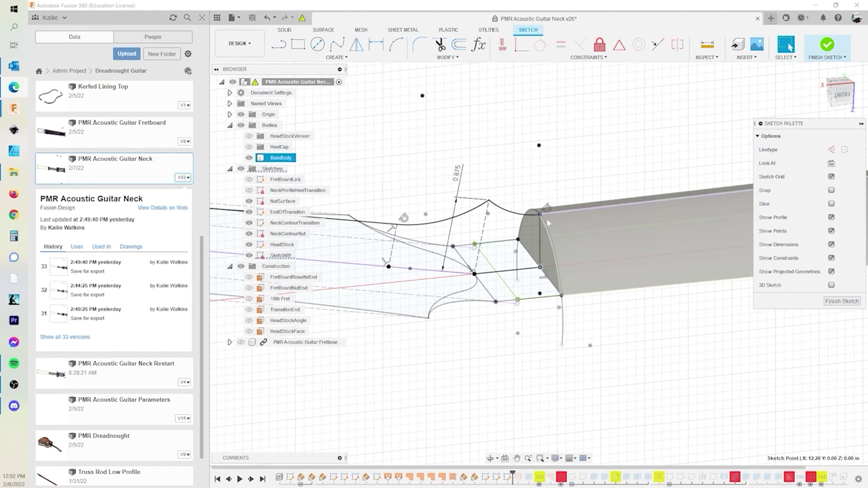
Draw a closing line from the second arc's neck end to the base-center point and apply a horizontal/vertical constraint to the base line
left_click(278, 44)
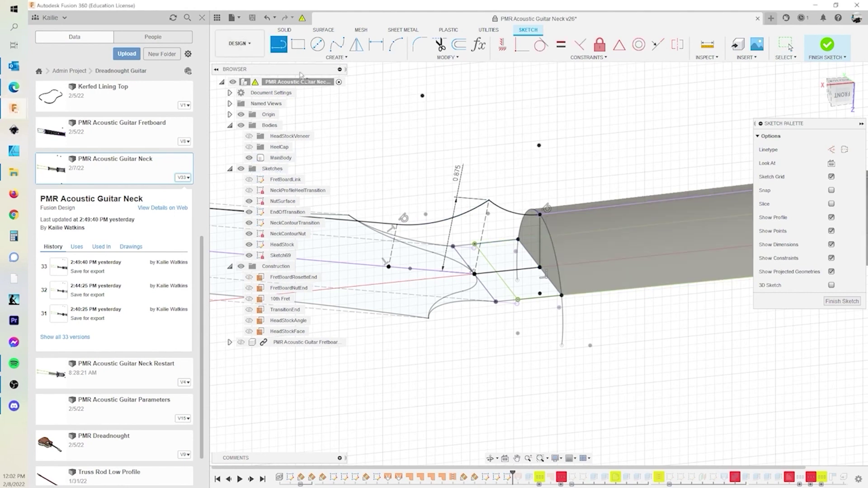
left_click(540, 214)
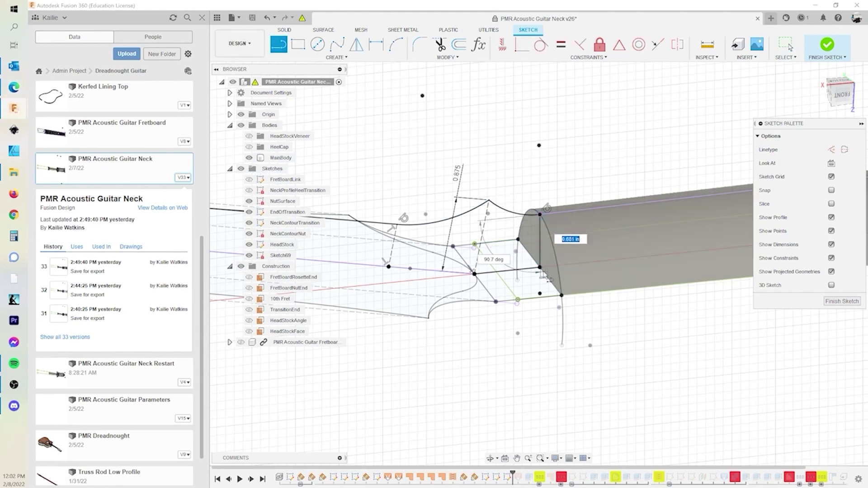
left_click(540, 267)
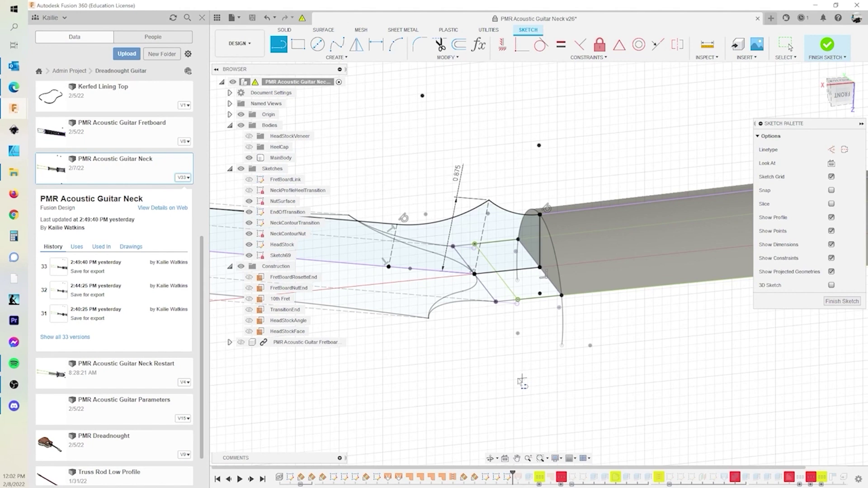
left_click(502, 44)
left_click(497, 273)
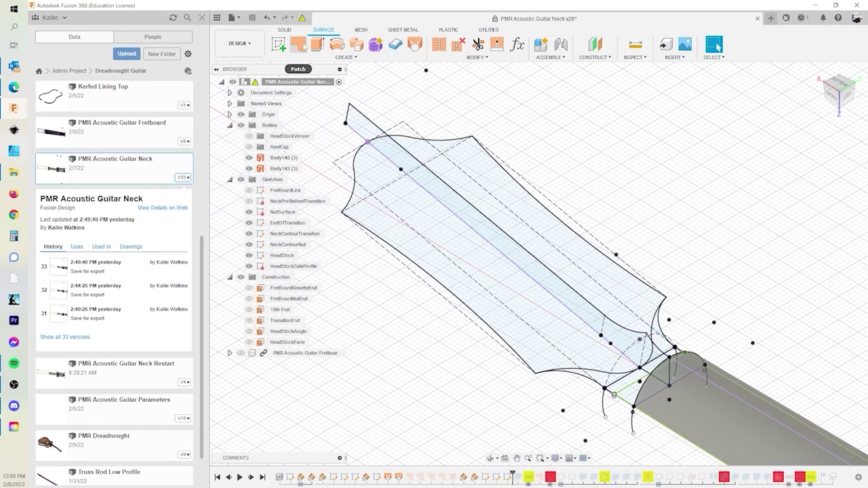
Extrude the headstock outline curves as a new surface body up to the raised tip corner of the HeadStockSideProfile sketch
left_click(319, 45)
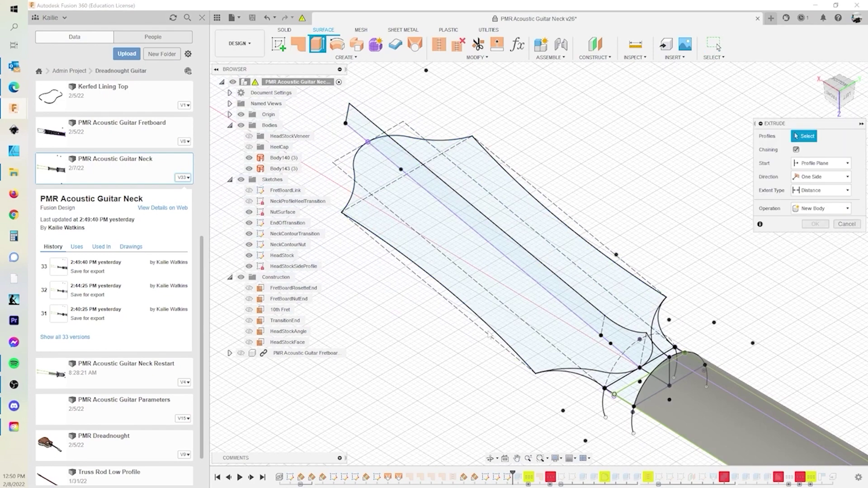
left_click(522, 296)
left_click_drag(438, 211, 447, 184)
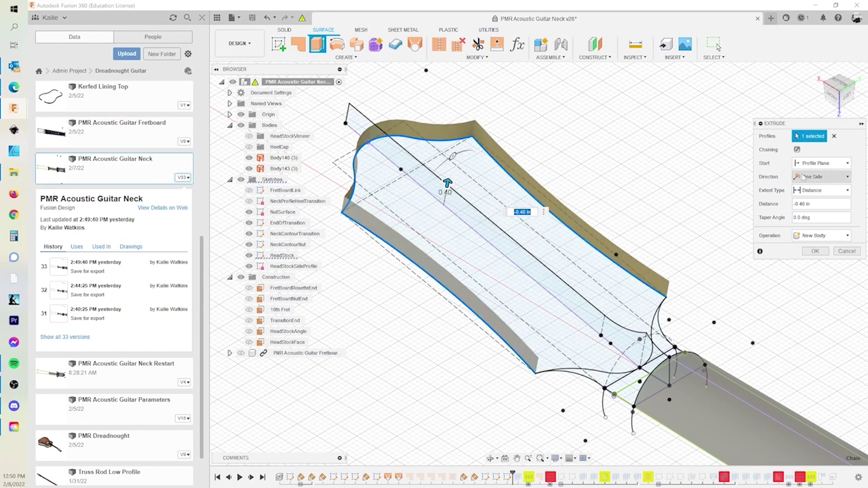
left_click(820, 189)
left_click(814, 213)
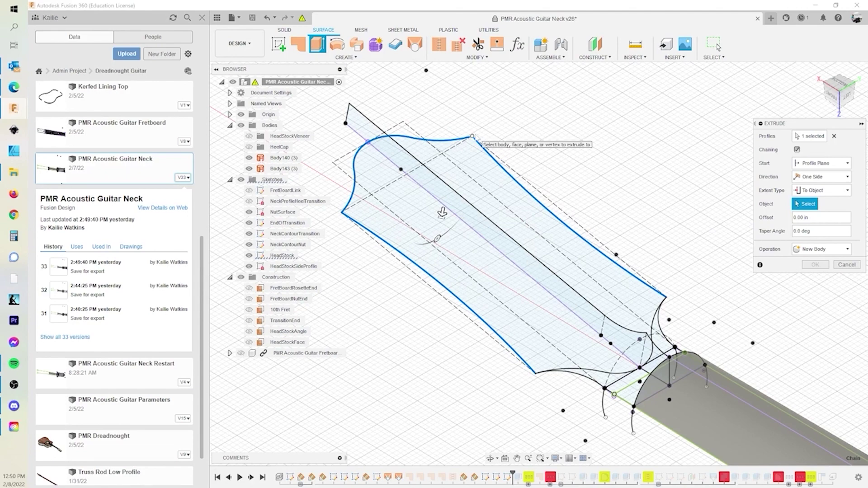
left_click(348, 104)
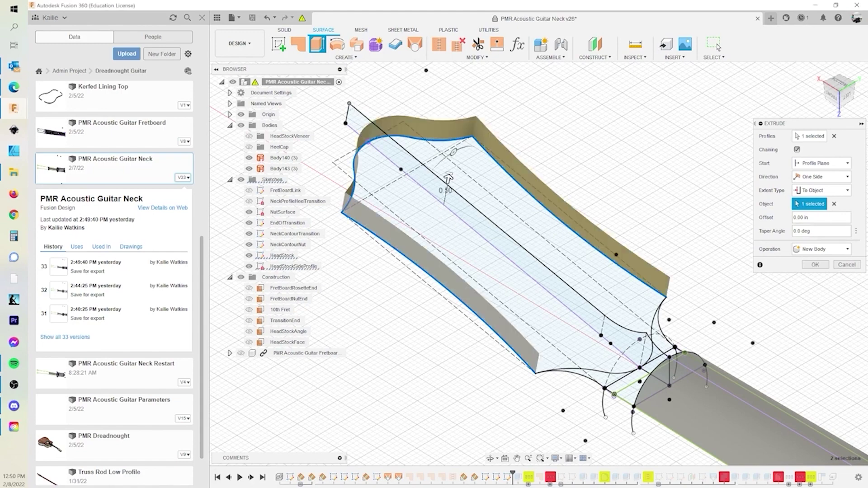
left_click(815, 264)
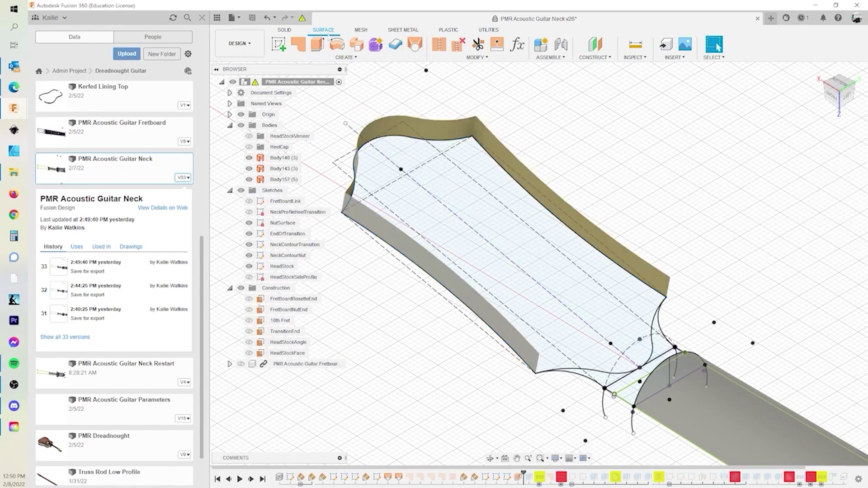
Show HeadStockSideProfile and set up a two-sided, unchained surface extrusion of its long edge and first arc, 0.30 in and 0.50 in
left_click(317, 43)
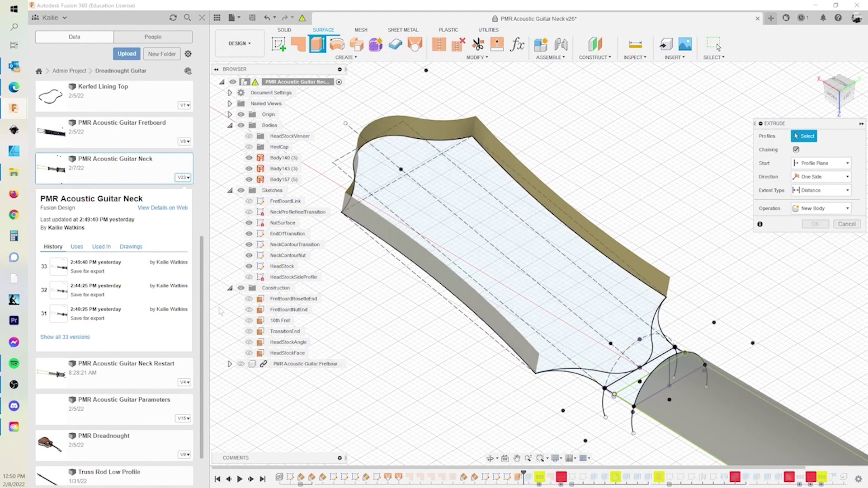
left_click(249, 277)
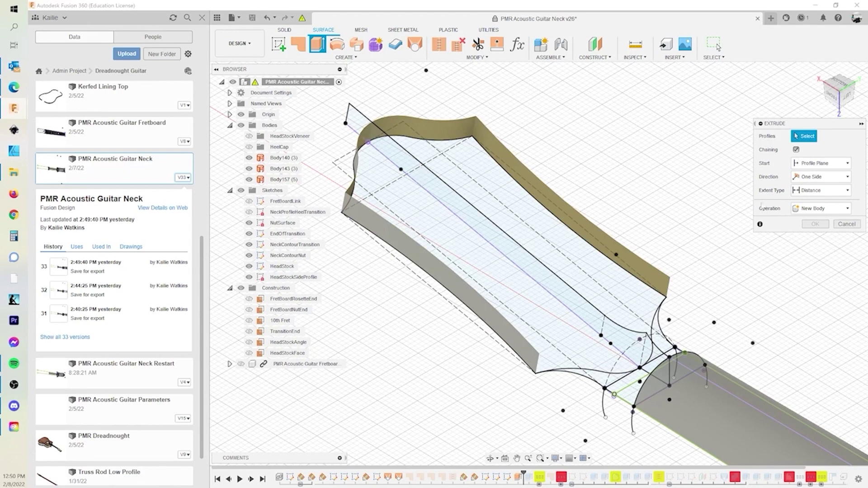
left_click(796, 149)
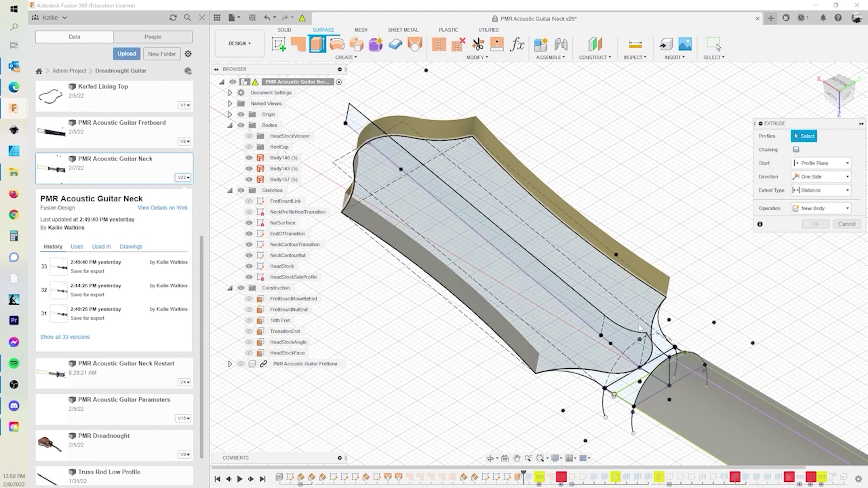
left_click(642, 329)
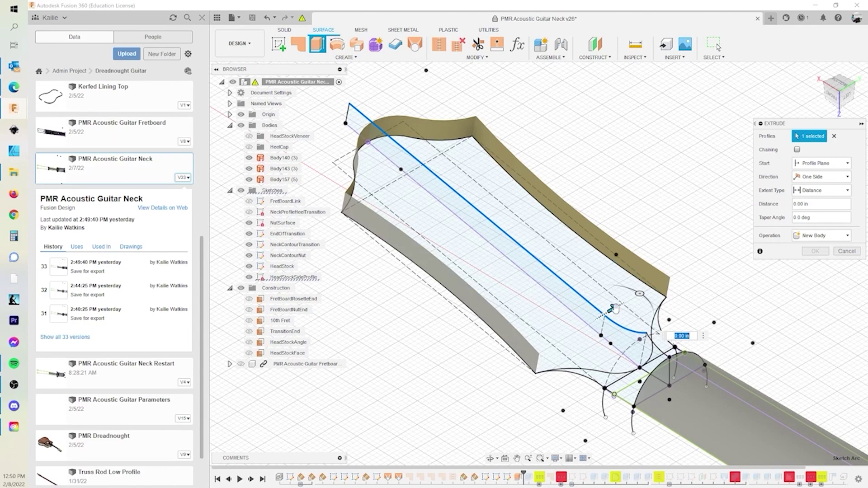
left_click_drag(613, 309, 625, 301)
left_click(819, 177)
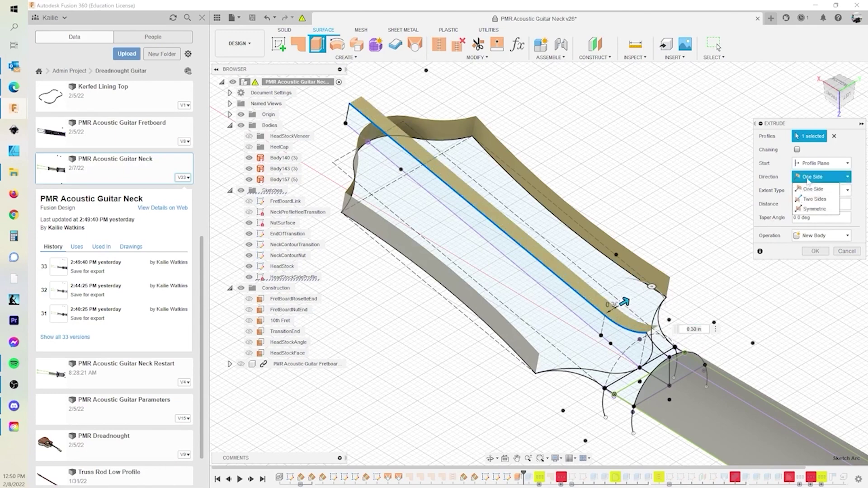
left_click(807, 206)
left_click_drag(603, 318, 585, 329)
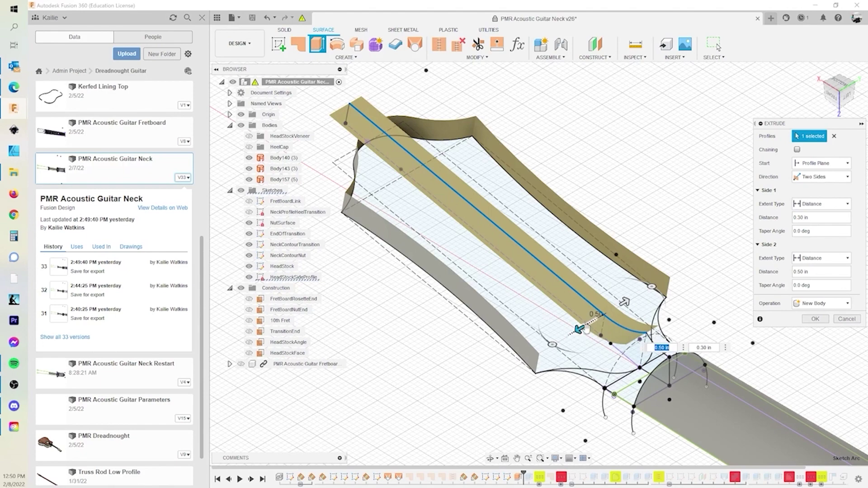
Extrude the side profile as a new surface body across the headstock's full width, -1.622 in on side 1 and to the opposite outline edge on side 2
left_click(818, 204)
left_click(811, 220)
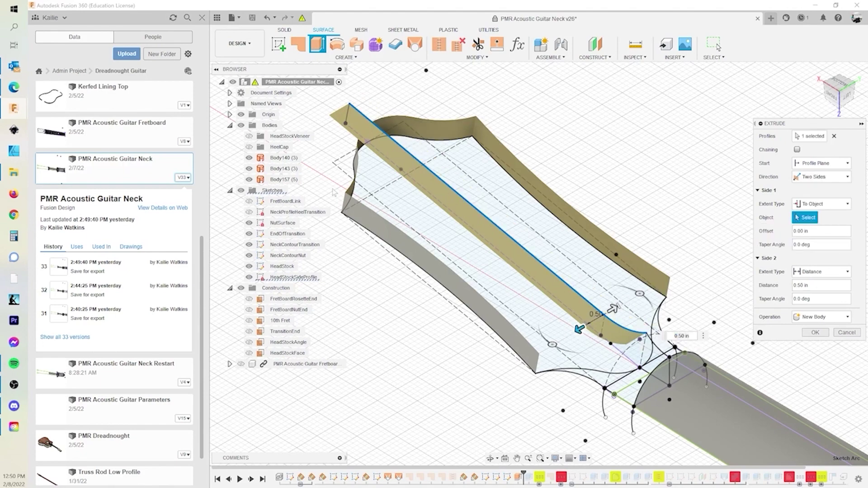
left_click(347, 195)
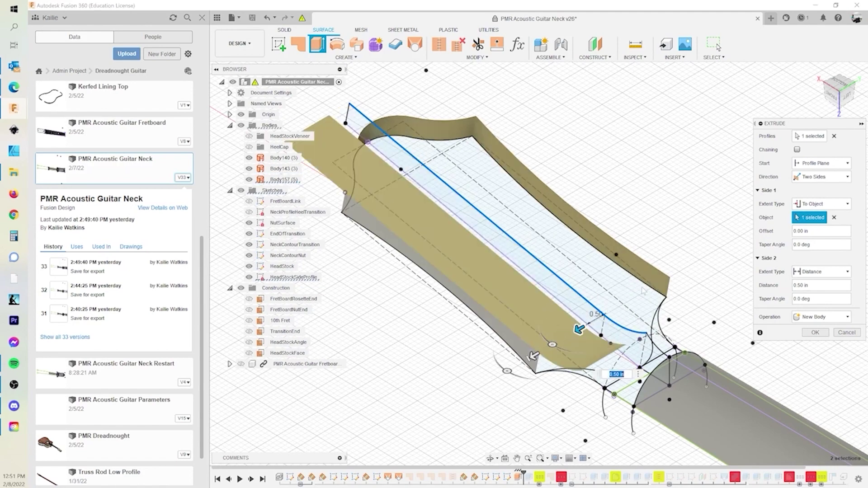
mouse_move(533, 355)
left_mouse_down()
mouse_move(551, 348)
mouse_move(533, 357)
left_mouse_up()
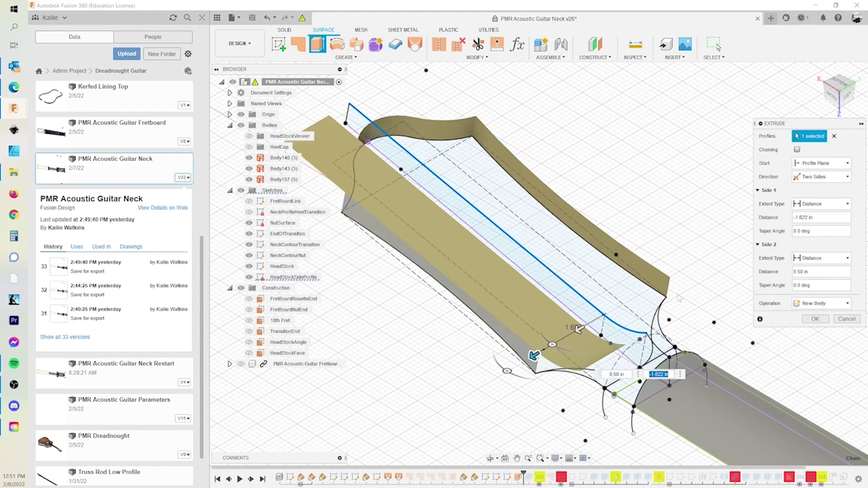
left_click(813, 257)
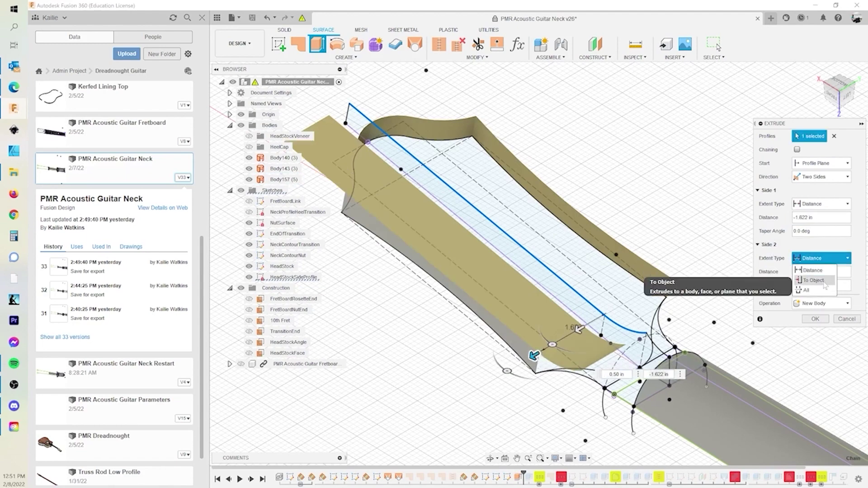
left_click(811, 278)
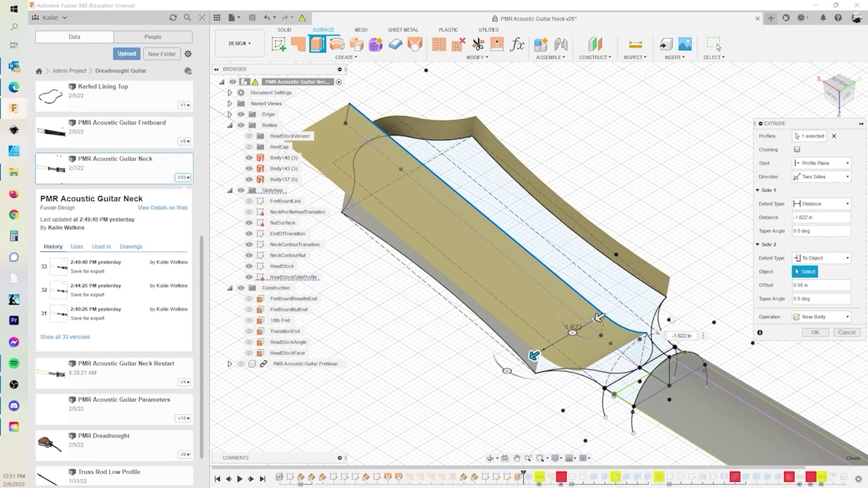
left_click(671, 280)
key("Return")
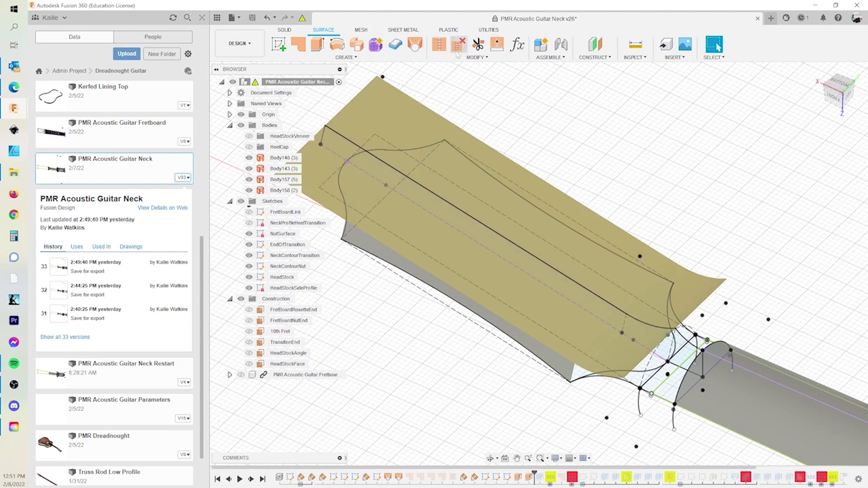
Split the two faces of the extruded side-profile surface with the HeadStock outline curves and show the bodies again
left_click(477, 57)
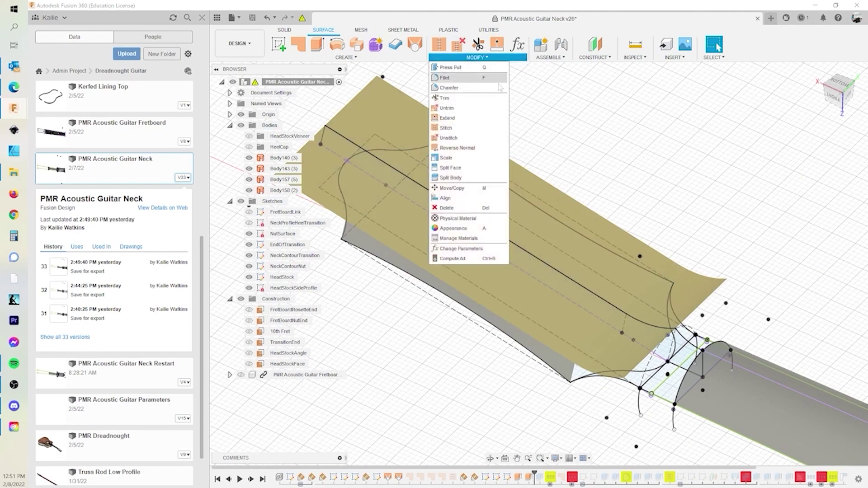
left_click(450, 168)
left_click(684, 294)
left_click(611, 264)
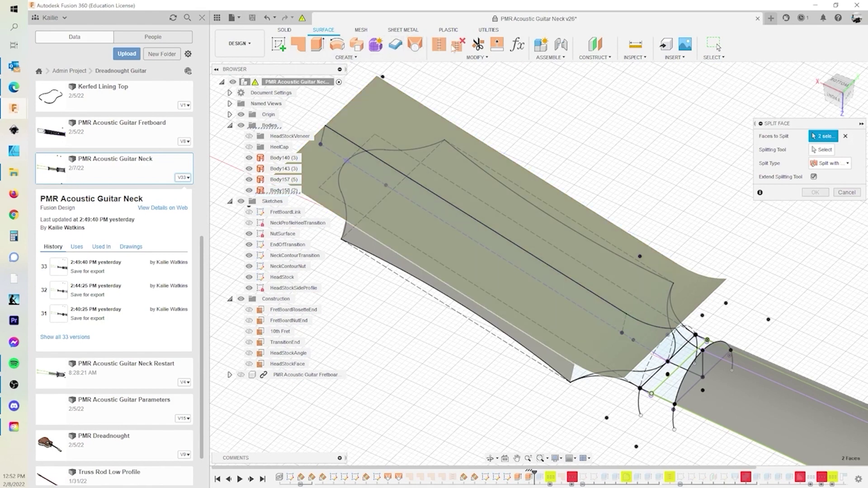
left_click(823, 152)
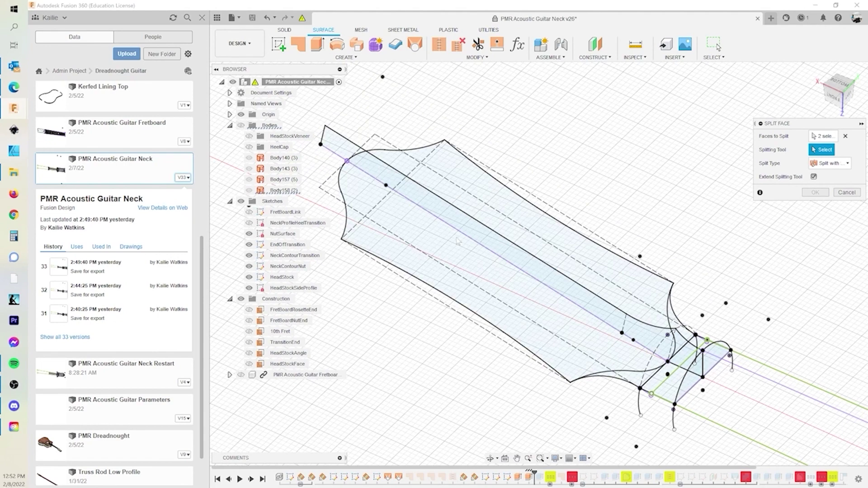
left_click(454, 303)
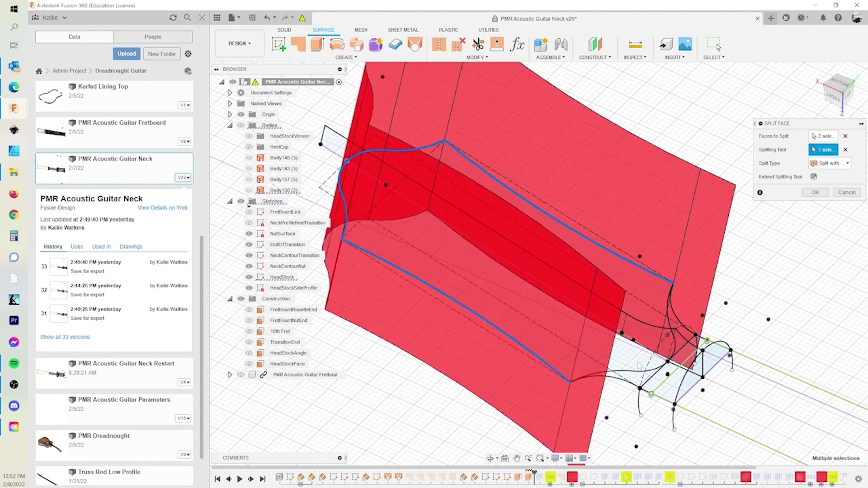
left_click(816, 192)
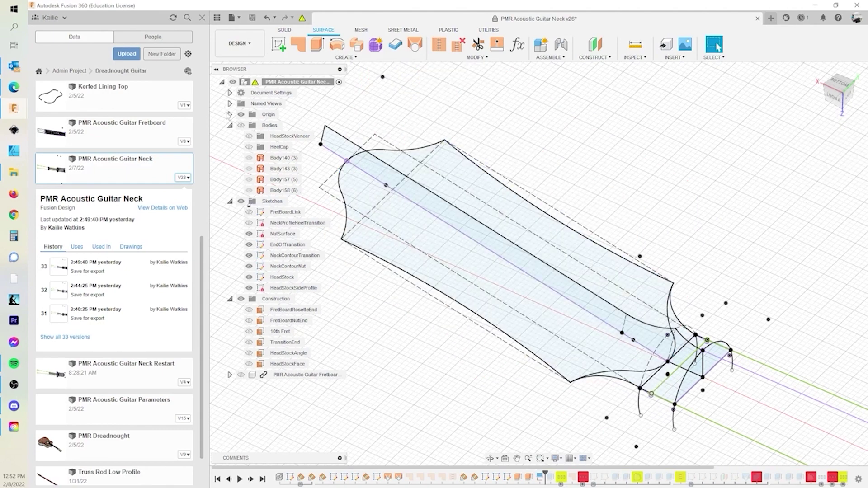
left_click(241, 125)
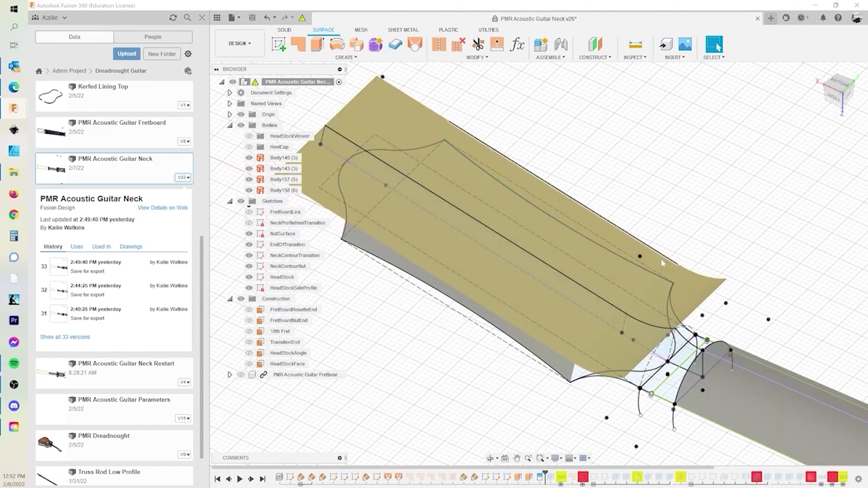
Delete the four split faces of the side-profile surface that lie outside the headstock outline
middle_click_drag(598, 310, 557, 327, "shift")
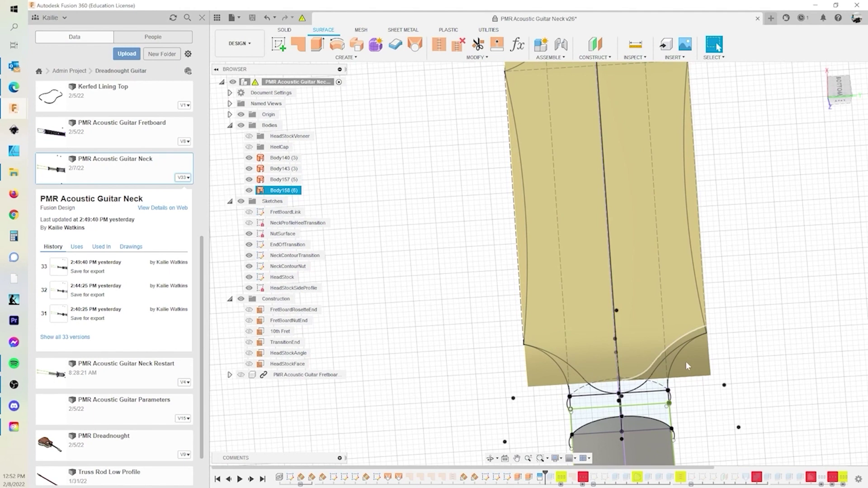
left_click(547, 374)
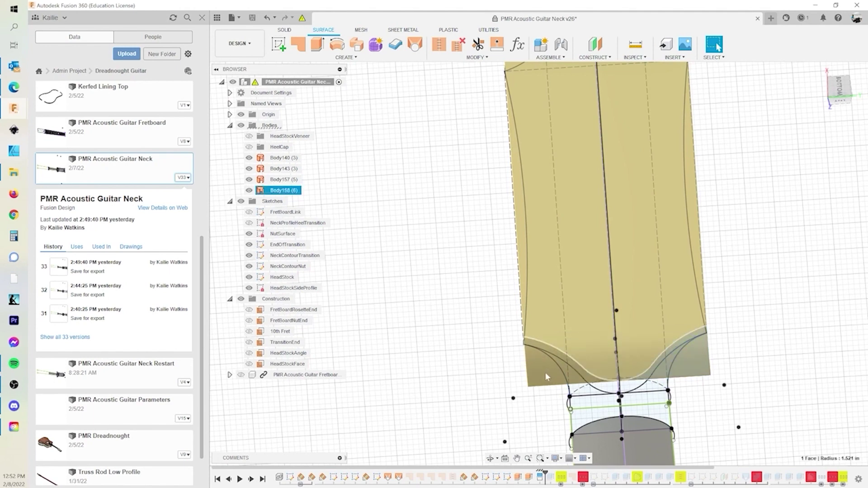
left_click(520, 226, "shift")
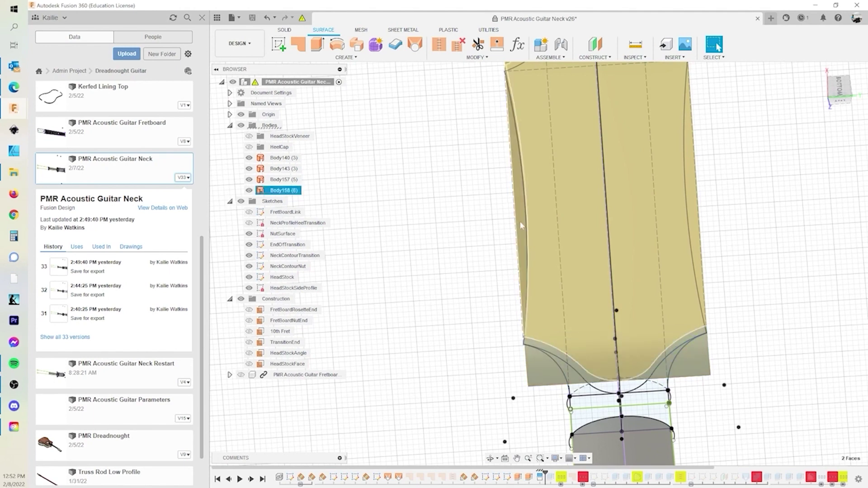
left_click(699, 203, "shift")
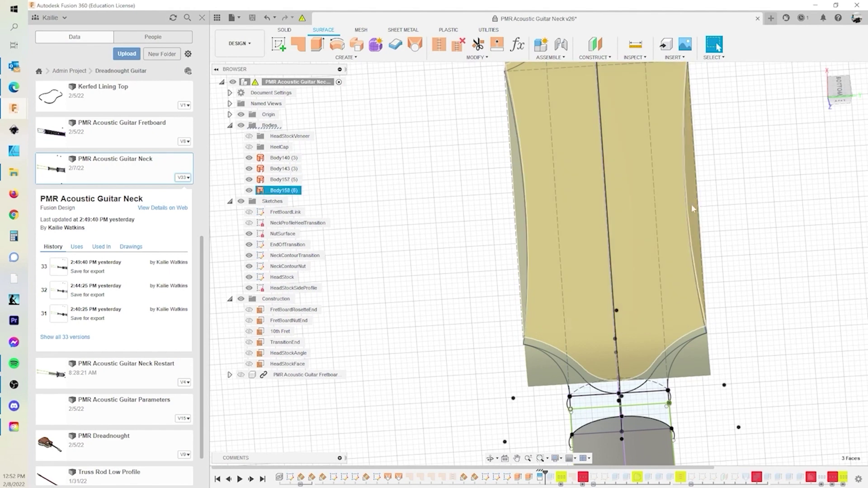
left_click(686, 191, "shift")
middle_click_drag(731, 142, 713, 218)
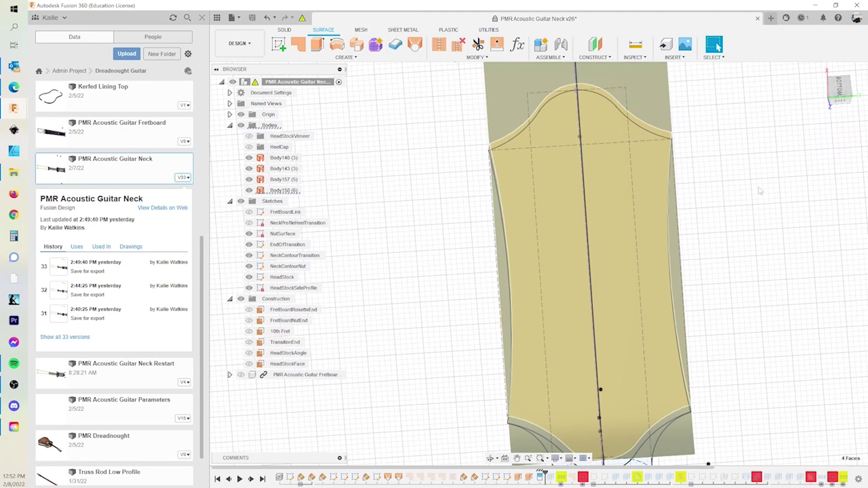
key("Delete")
scroll(501, 271, "down", 3)
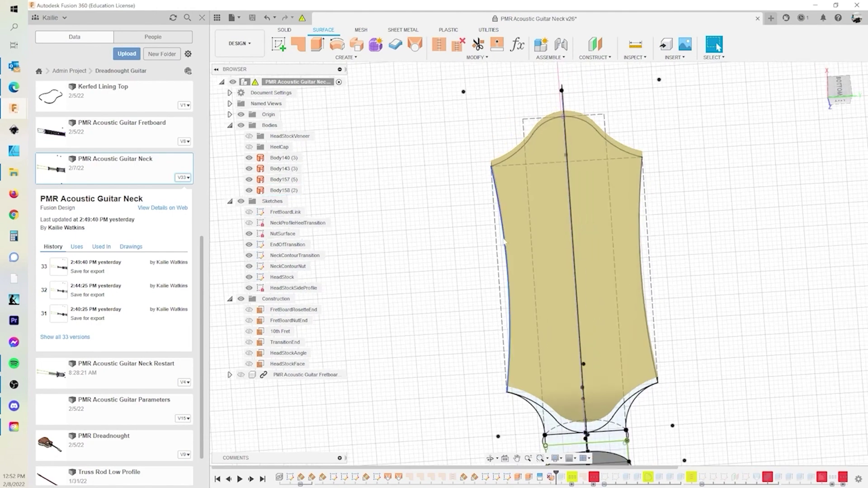
Loft a new surface between the lower side arcs of NeckContourTransition and NeckContourNut, using the straight lines joining their upper ends as a rail
middle_click_drag(509, 394, 296, 300, "shift")
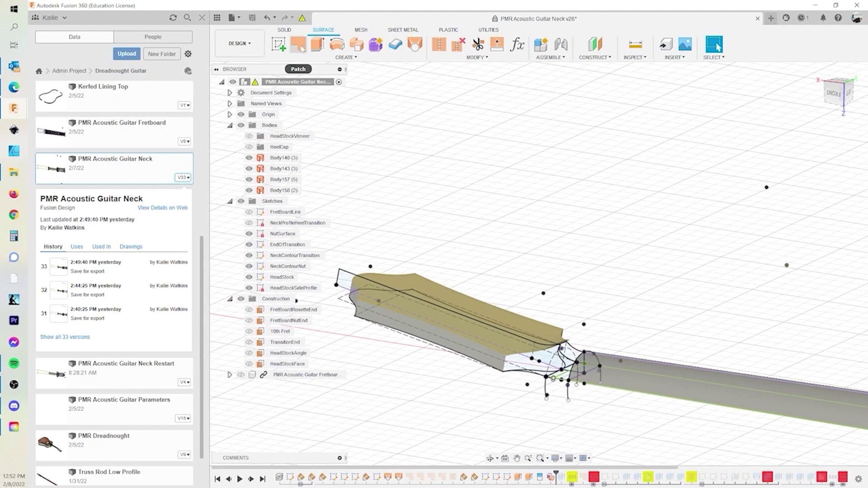
left_click(415, 45)
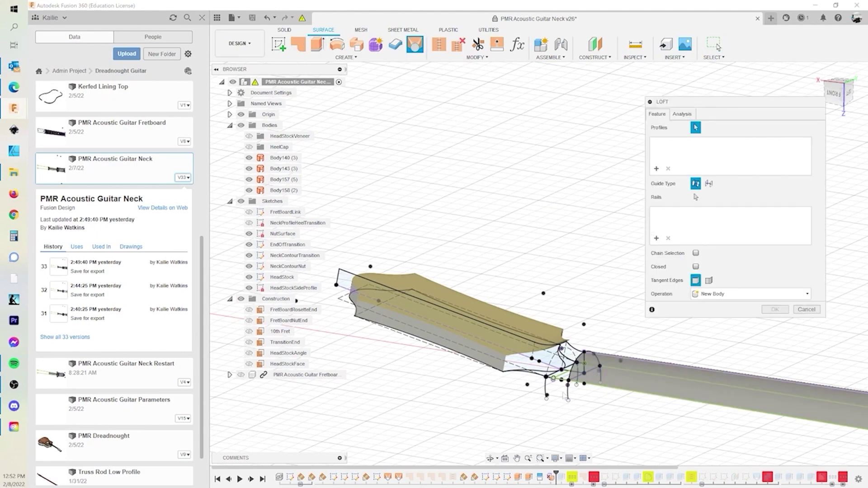
scroll(570, 394, "up", 8)
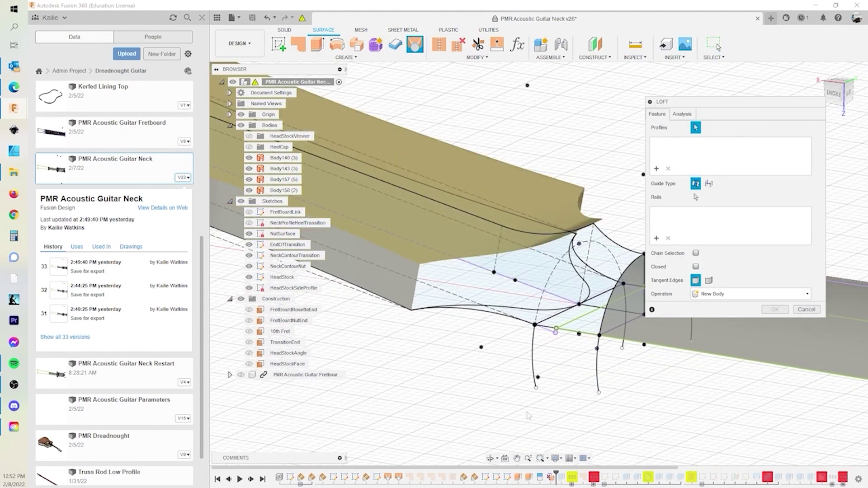
left_click(623, 356)
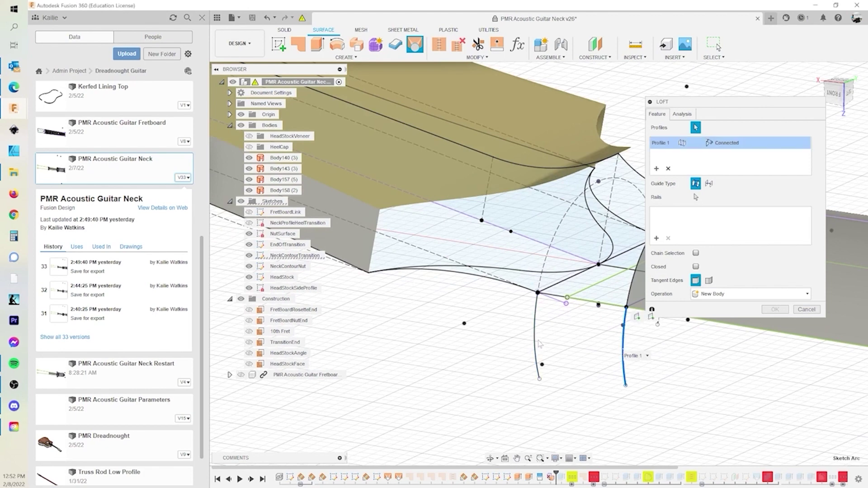
left_click(535, 346)
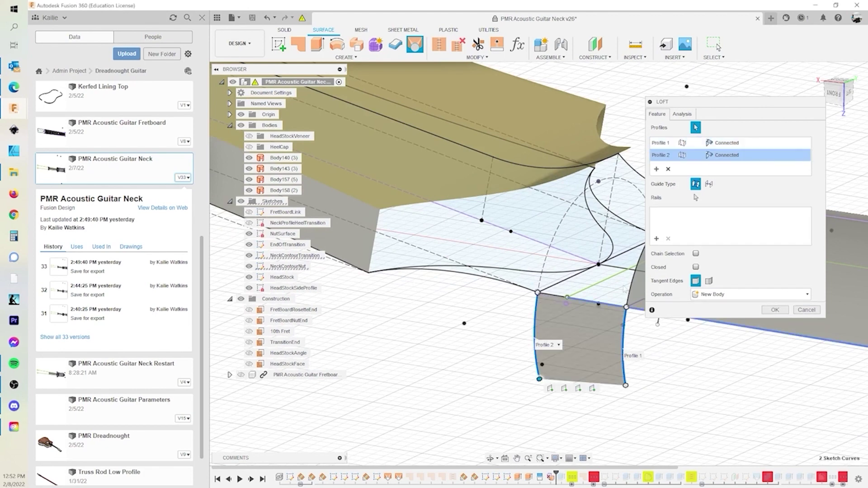
left_click(656, 239)
left_click(556, 300)
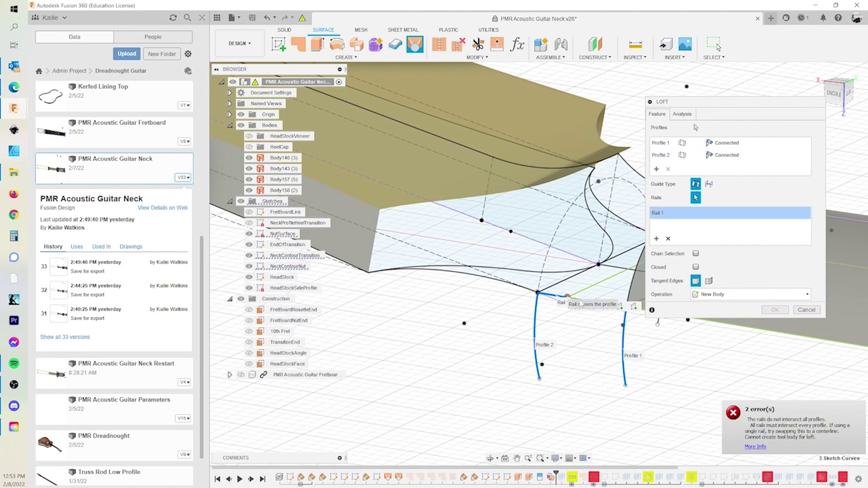
left_click(580, 300)
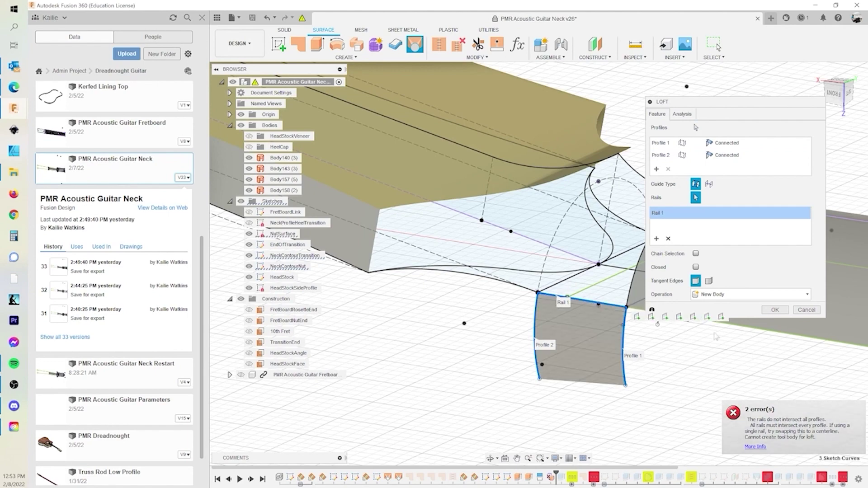
left_click(774, 310)
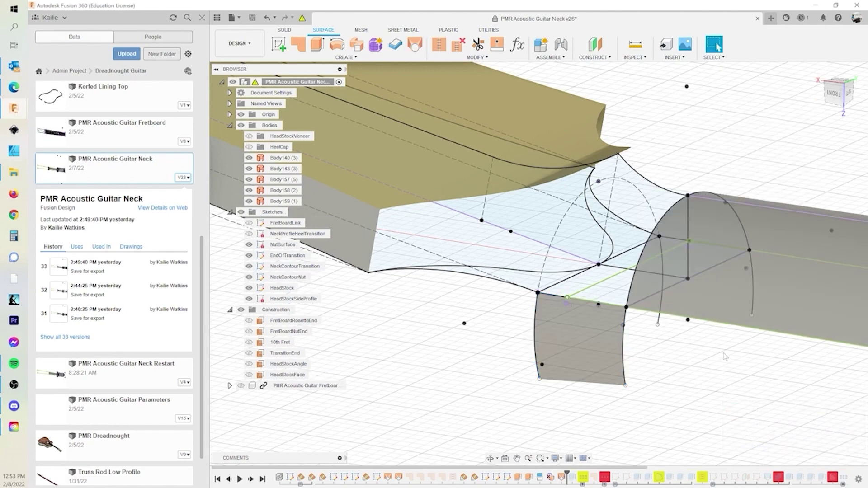
Loft a matching new surface between the lower side arcs on the neck's opposite side, with the straight connecting lines as a rail
middle_click_drag(725, 357, 355, 289, "shift")
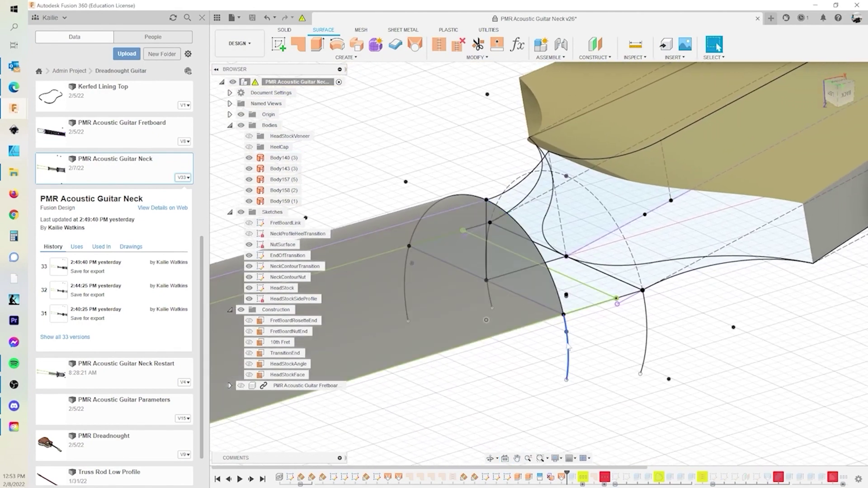
left_click(415, 45)
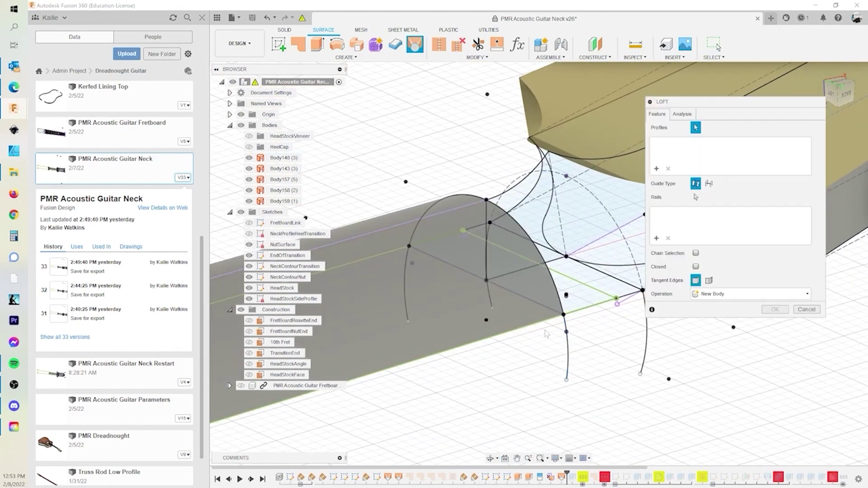
left_click(568, 355)
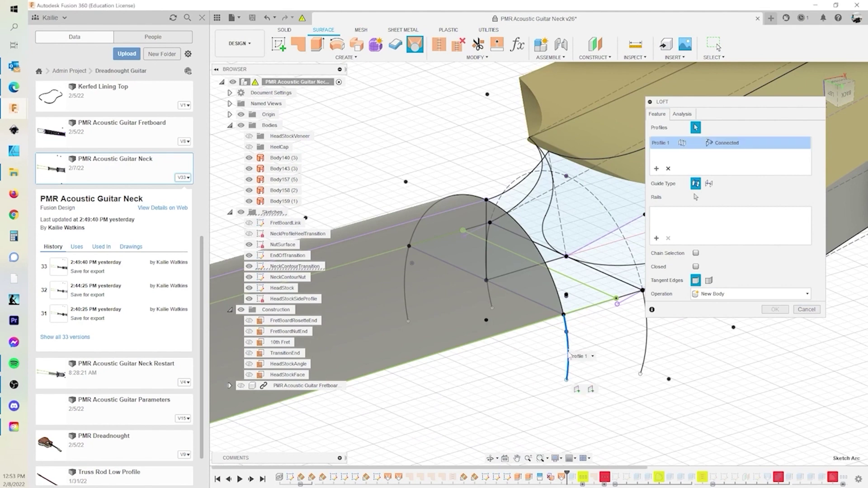
left_click(649, 342)
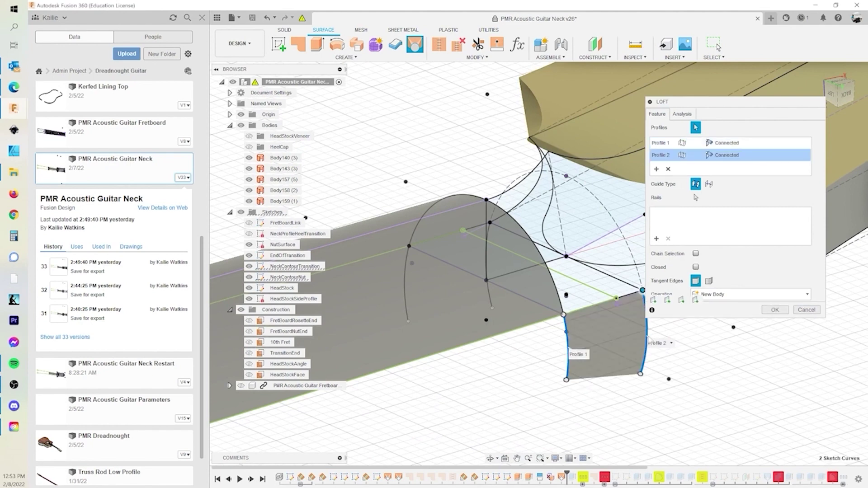
left_click(656, 238)
left_click(605, 302)
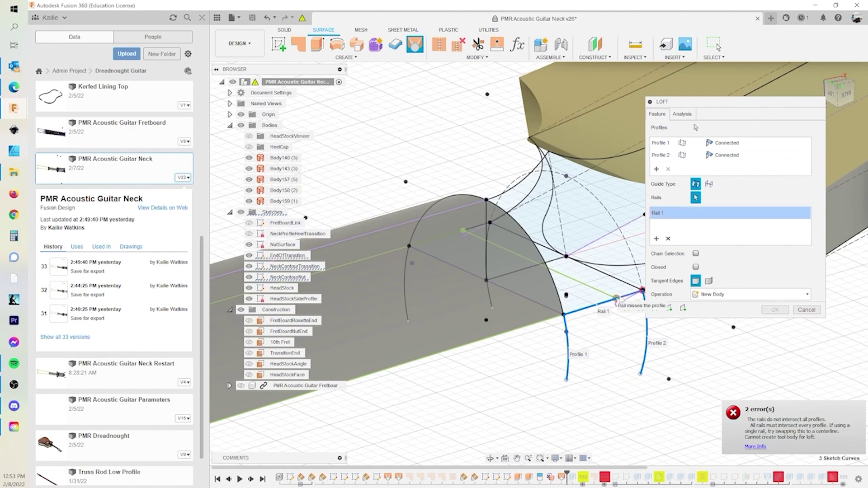
left_click(774, 309)
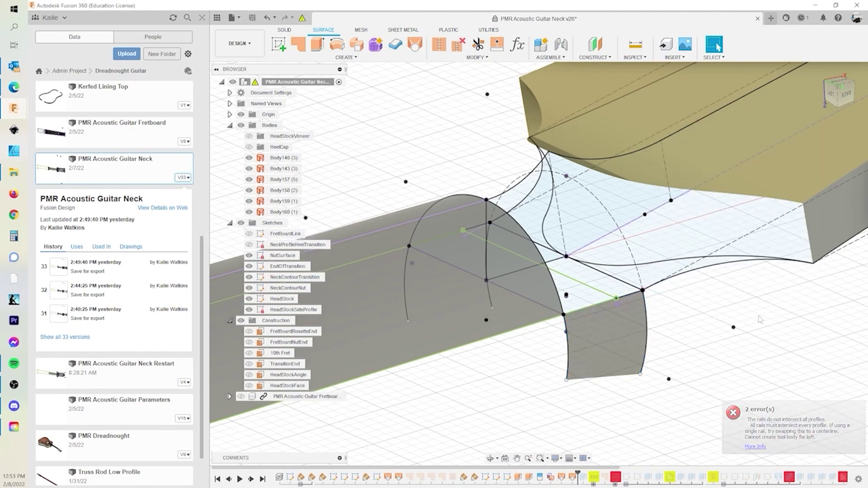
middle_click_drag(521, 352, 474, 331, "shift")
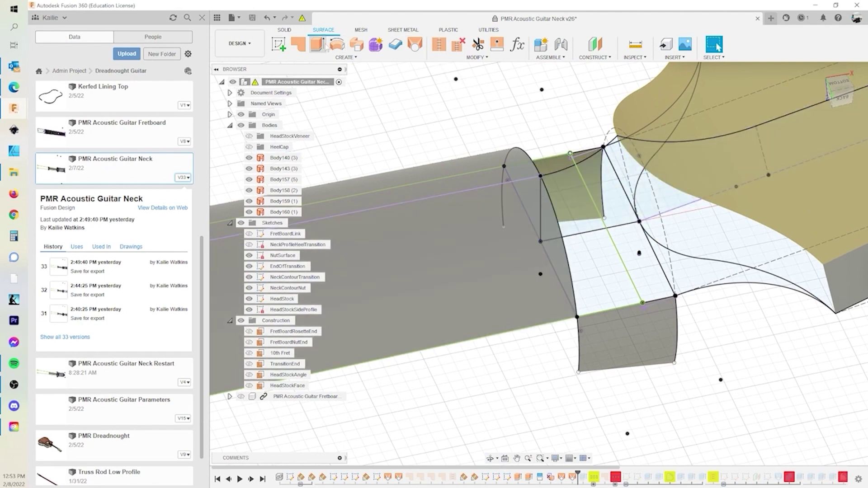
left_click(415, 44)
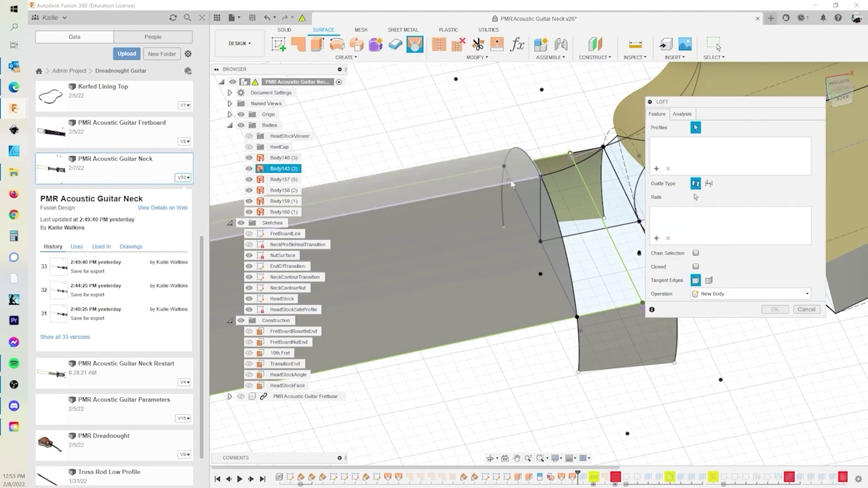
left_click(561, 214)
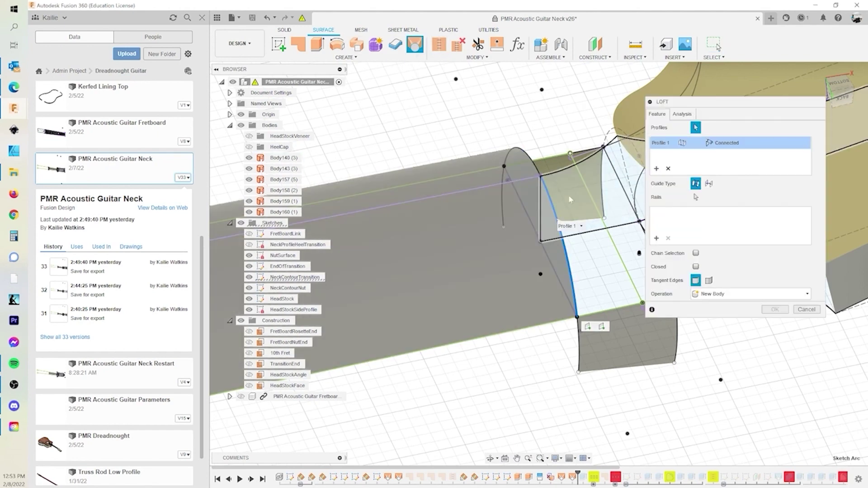
left_click(635, 168)
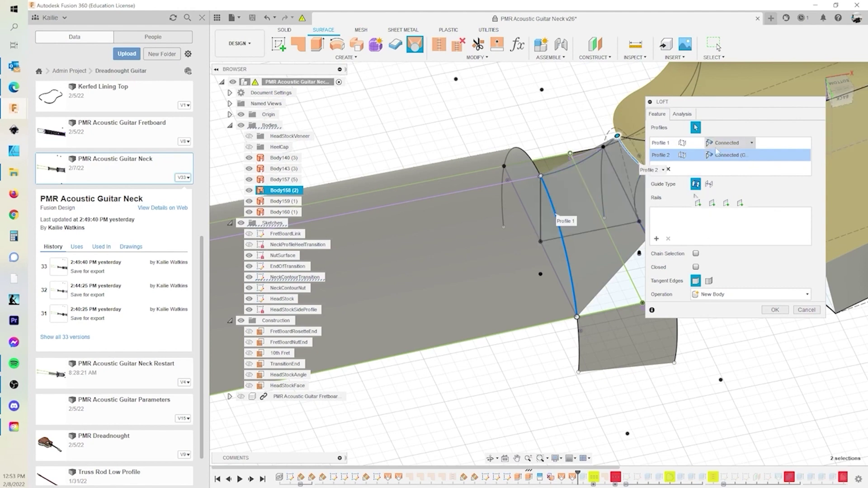
left_click(668, 168)
left_click(668, 169)
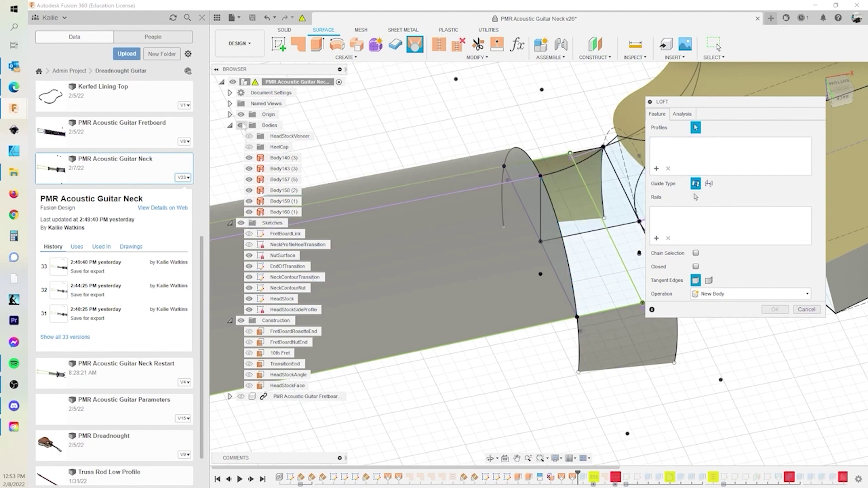
Loft a surface from one half of the neck's end edge to the headstock surface's curved edge, using the HeadStockSideProfile centre curve as a rail
left_click(241, 223)
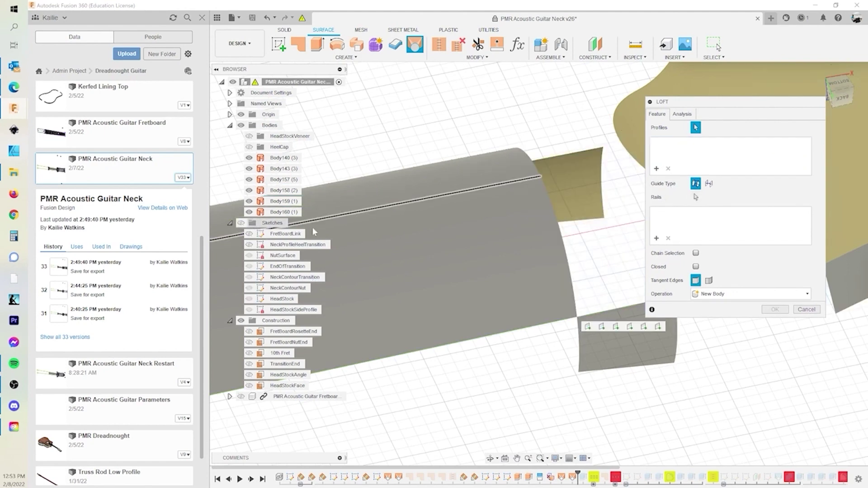
left_click(561, 238)
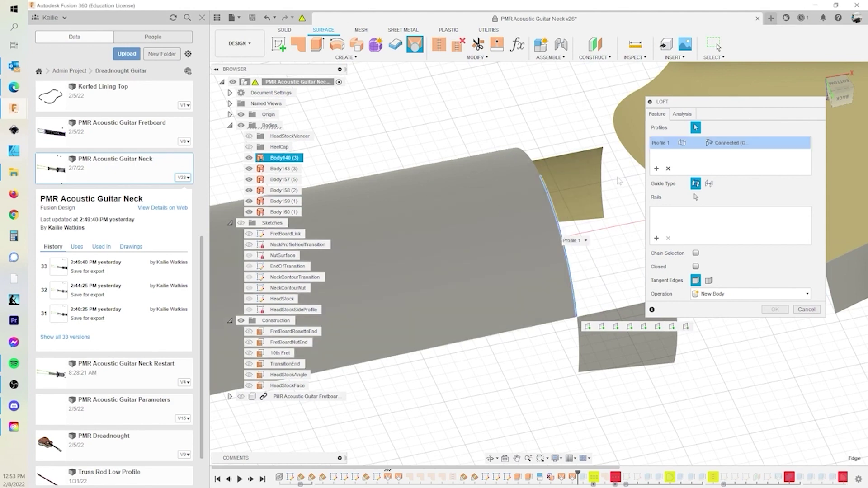
left_click(637, 168)
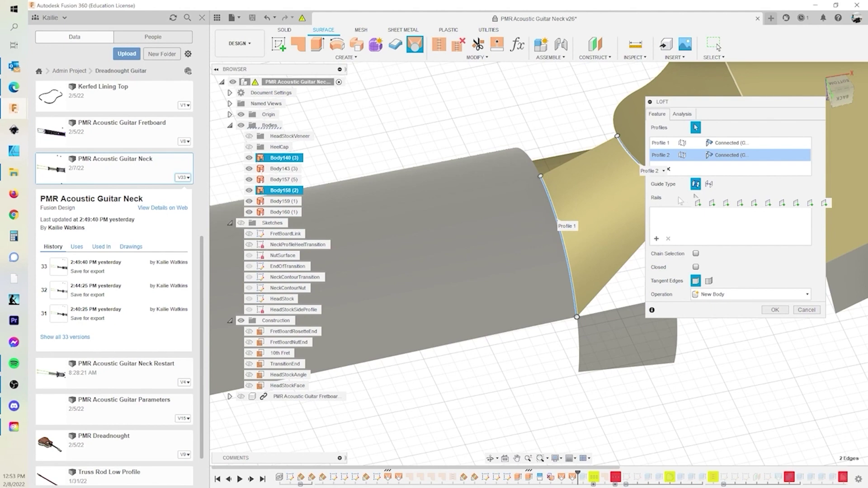
left_click(656, 238)
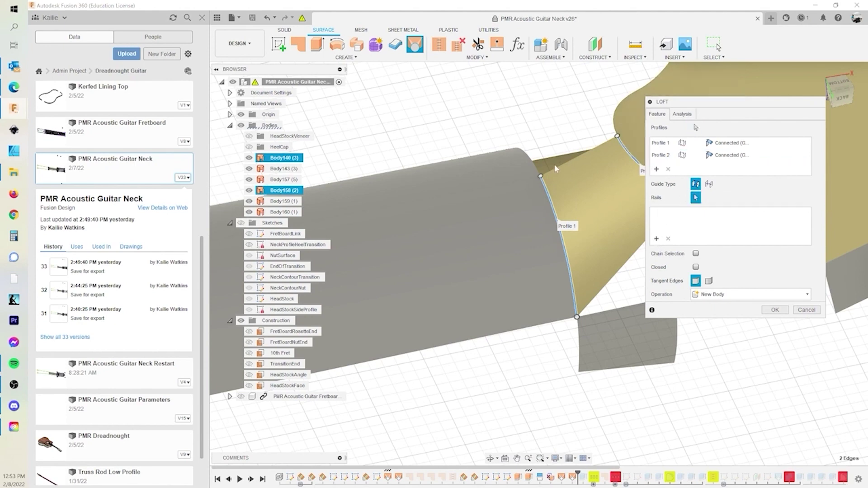
left_click(241, 223)
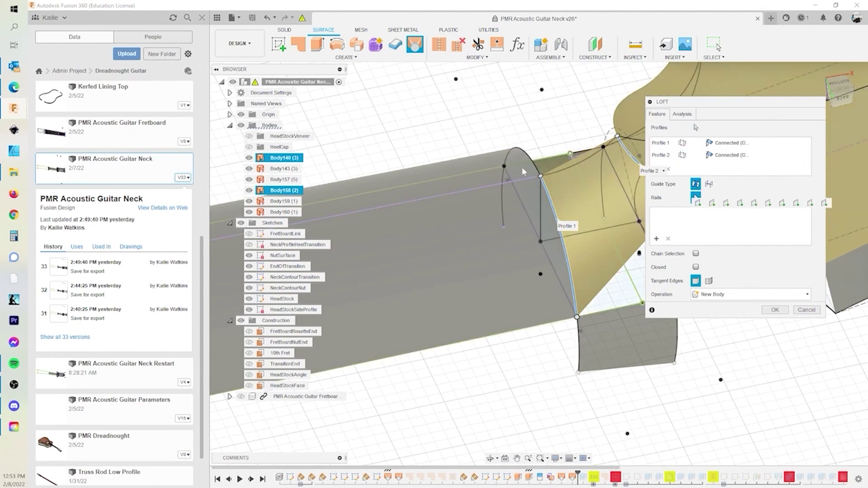
left_click(571, 166)
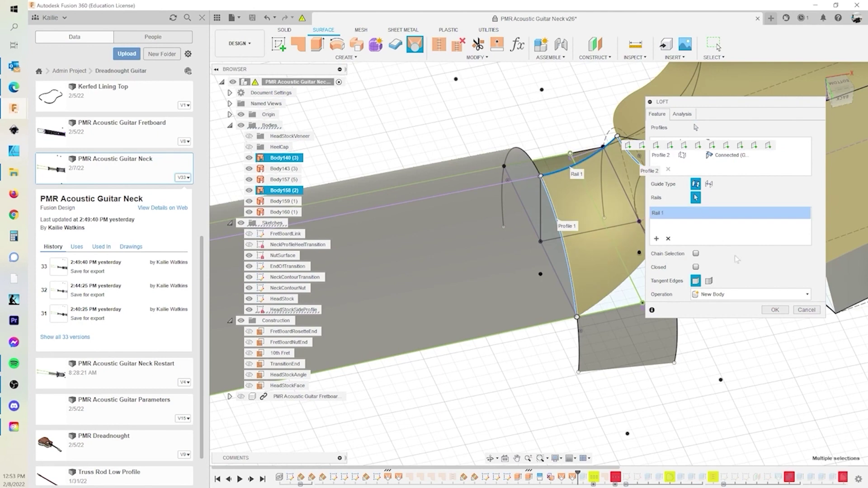
left_click(775, 310)
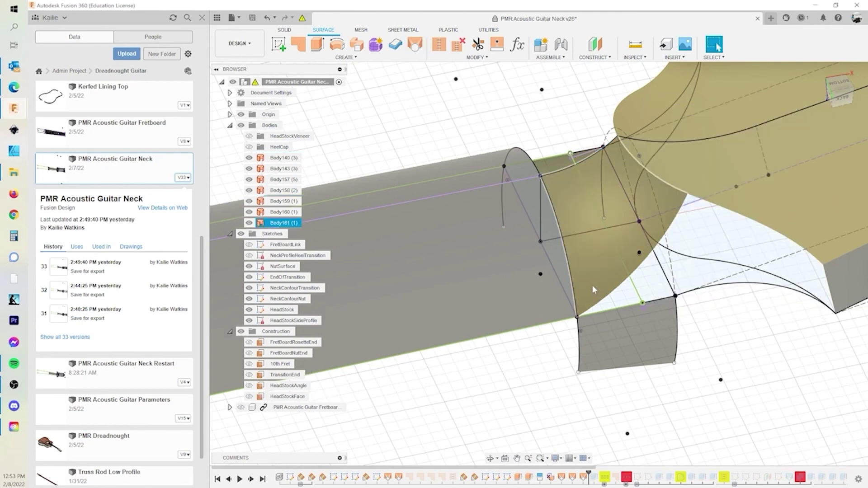
Start a patch on the neck's opposite side from the side loft's upper edge, the neck's end edge and the new loft's centre edge
left_click(553, 265)
middle_click_drag(554, 265, 677, 250, "shift")
key("Escape")
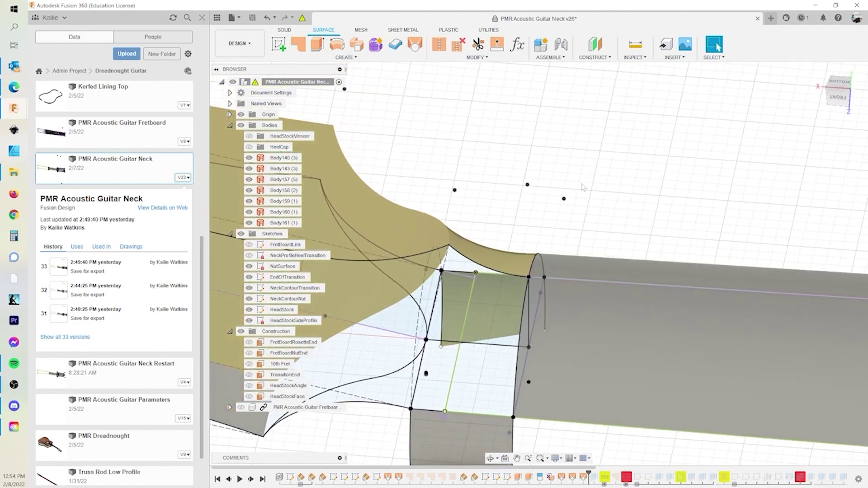
left_click(241, 233)
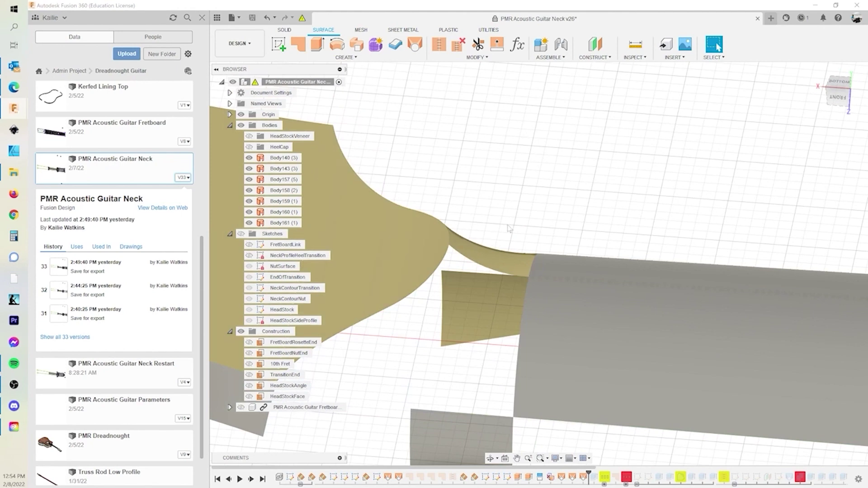
left_click(298, 44)
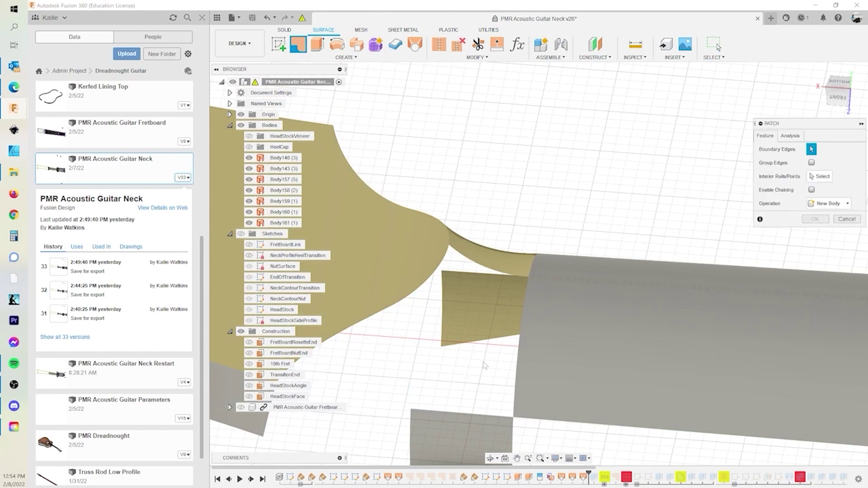
left_click(475, 417)
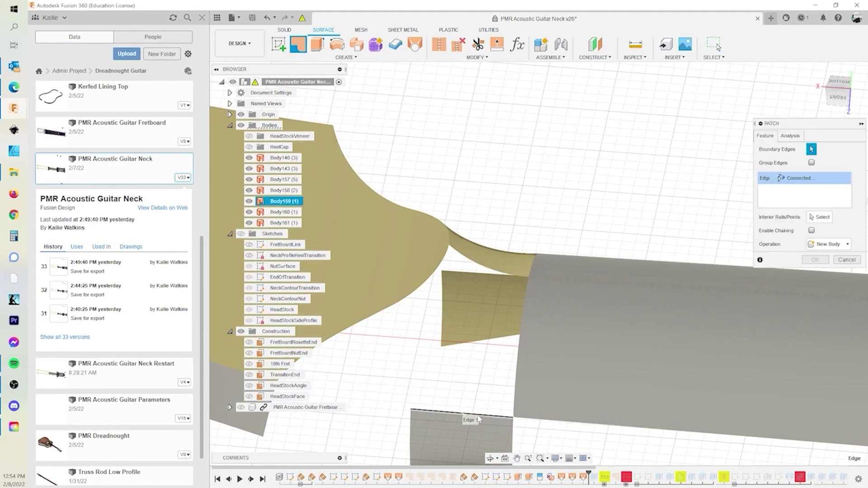
left_click(517, 368)
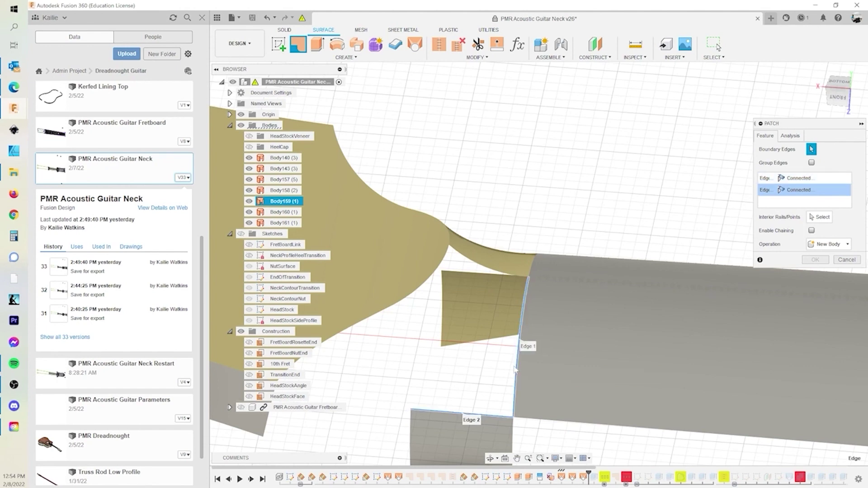
left_click(505, 274)
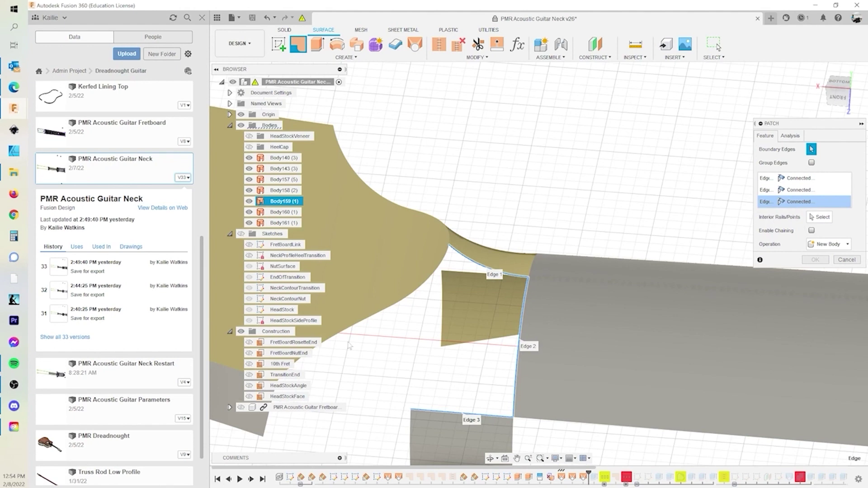
Set all three selected patch boundary edges to Curvature (G2) continuity
middle_click_drag(498, 214, 597, 145)
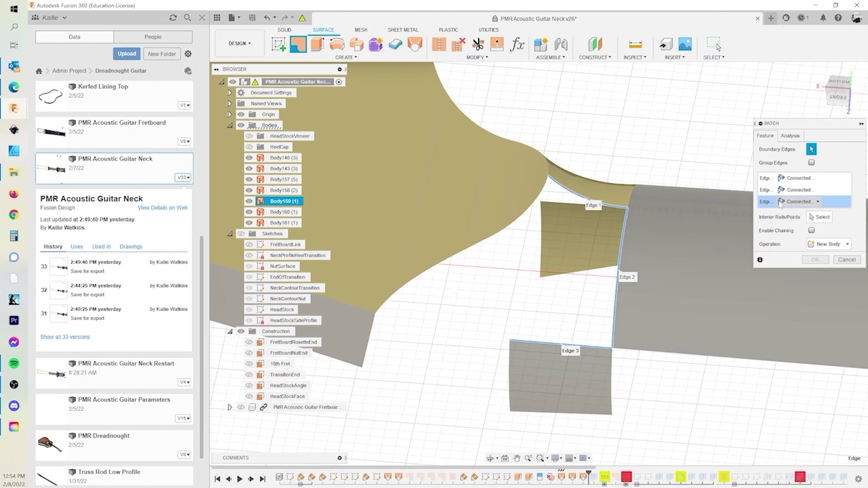
left_click(804, 181)
left_click(797, 199)
left_click(800, 190)
left_click(802, 220)
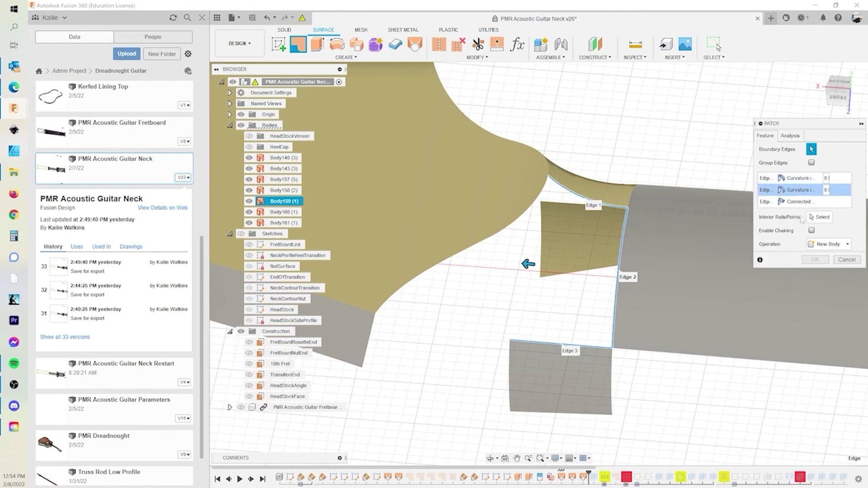
left_click(801, 204)
left_click(800, 236)
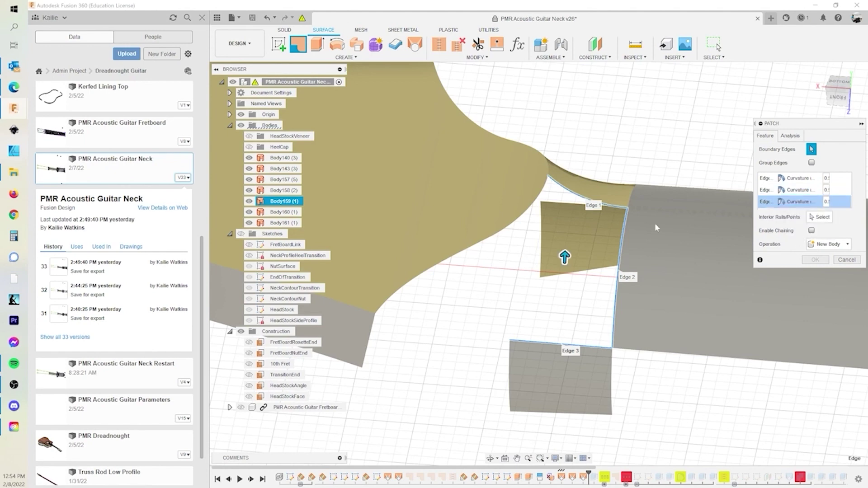
Close the patch boundary with the headstock's curved edges, its short side edge and the connecting outline sketch curve, and create the patch
left_click(480, 248)
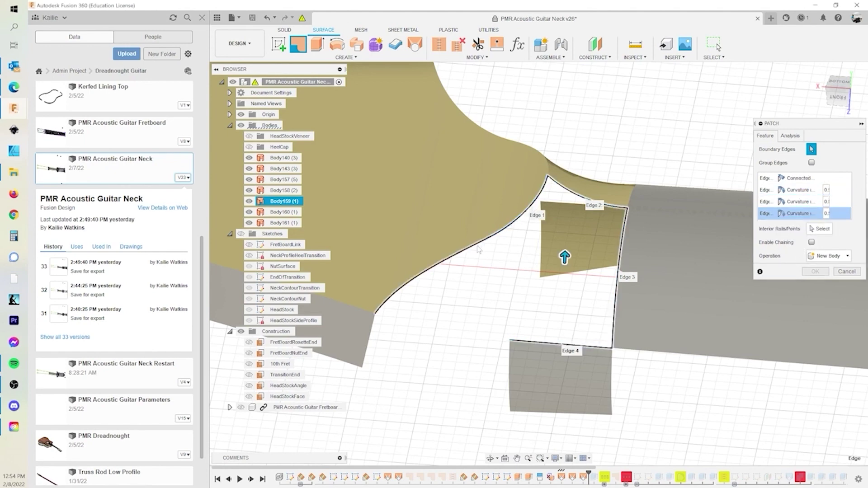
left_click(368, 348)
left_click(367, 348)
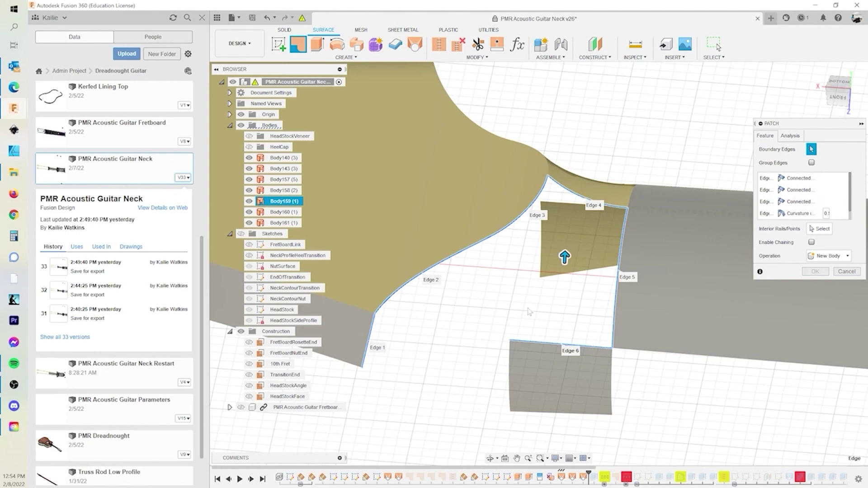
left_click(241, 234)
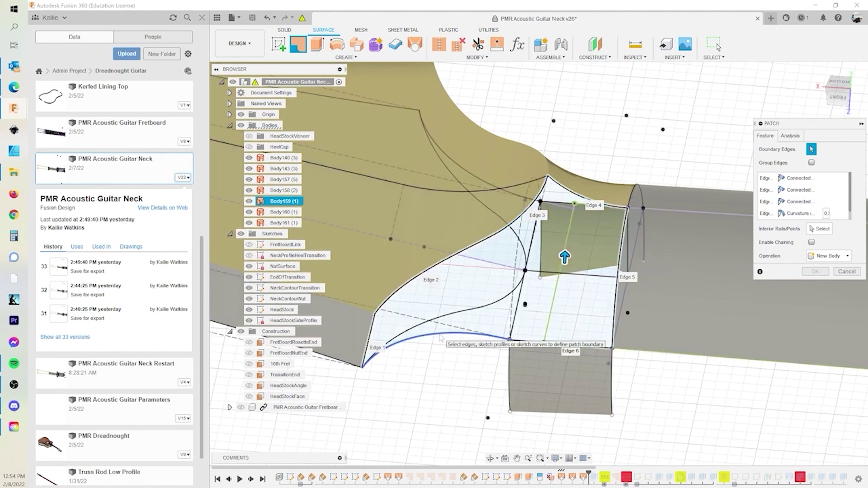
left_click(440, 336)
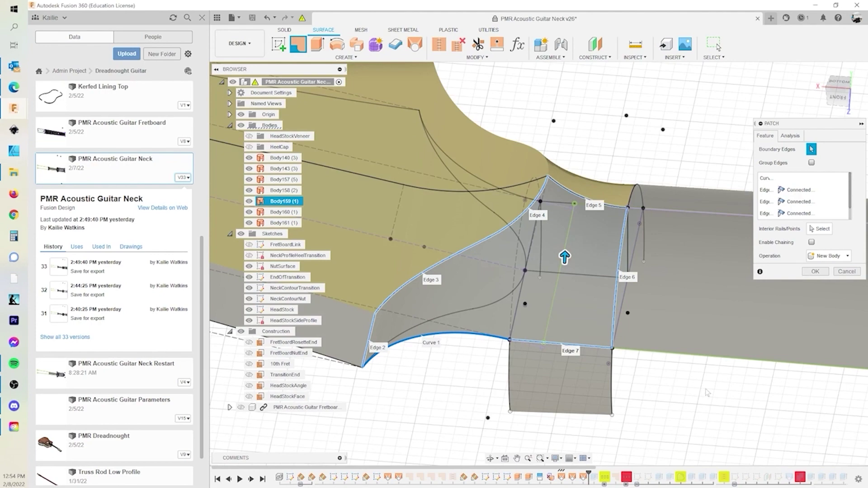
left_click(815, 271)
Delete the lofted half surface between the neck and headstock on the side opposite the new patch
mouse_move(669, 301)
middle_mouse_down("shift")
mouse_move(671, 285)
mouse_move(593, 297)
middle_mouse_up("shift")
middle_click_drag(757, 262, 581, 286, "shift")
left_click(582, 287)
left_click(614, 275)
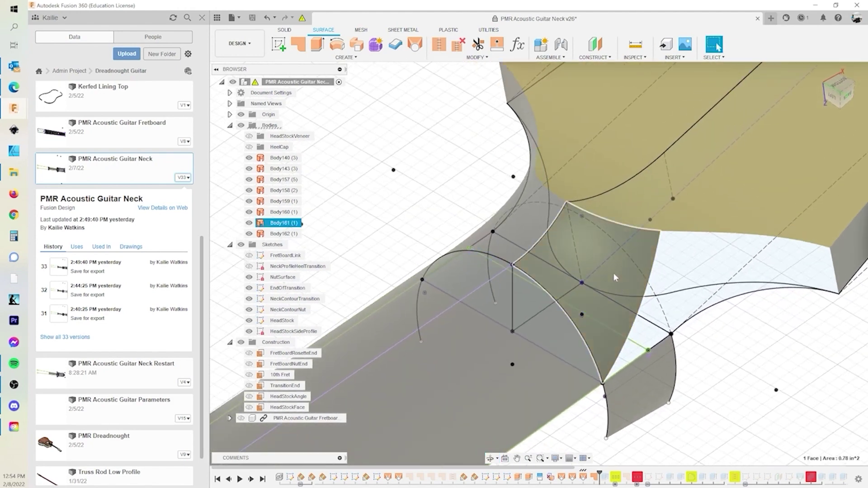
key("Delete")
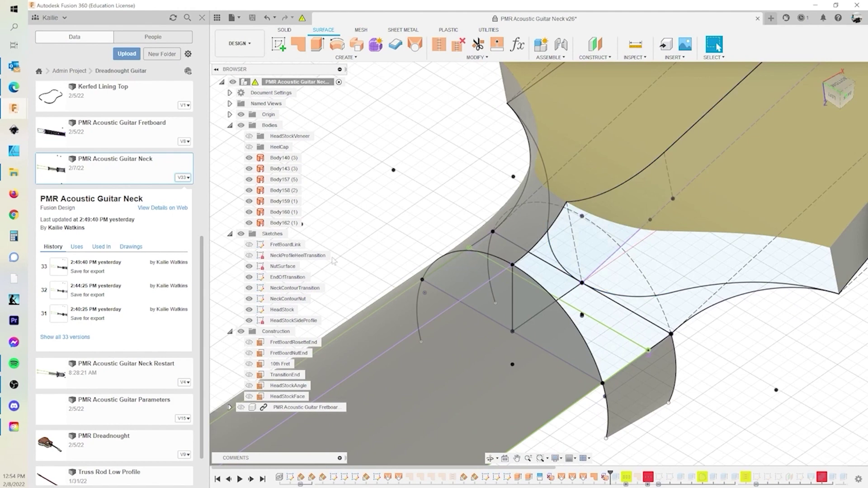
Hide the sketches and start a patch over the opened half from the side loft's upper edge, neck end edge and existing patch's centre edge
left_click(241, 234)
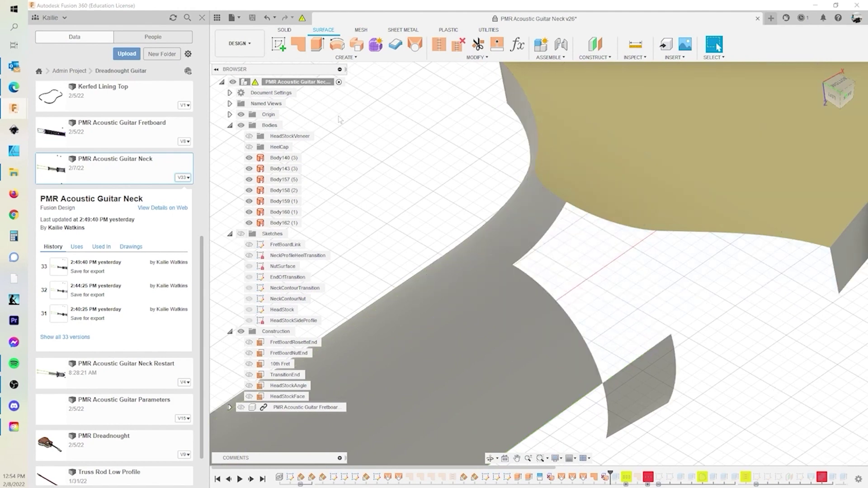
left_click(573, 139)
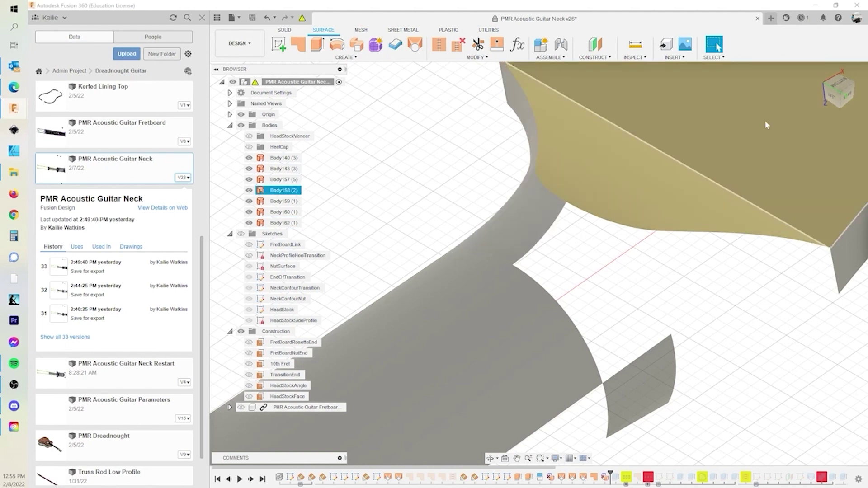
left_click(482, 115)
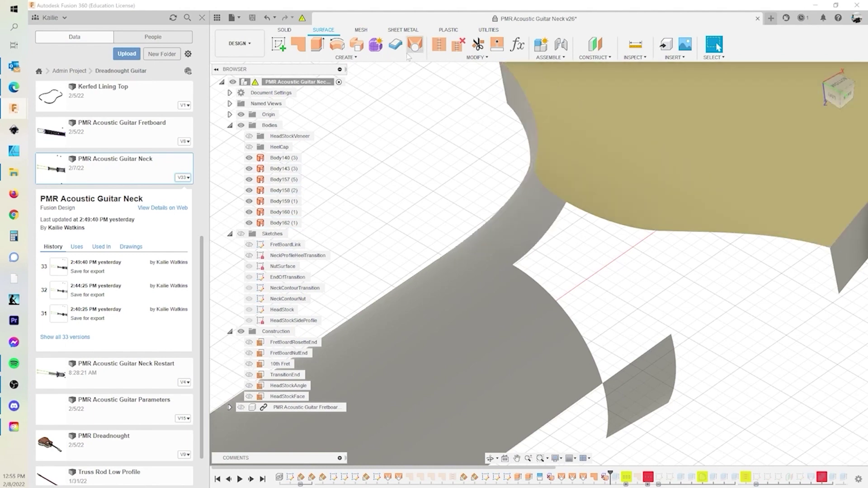
left_click(302, 47)
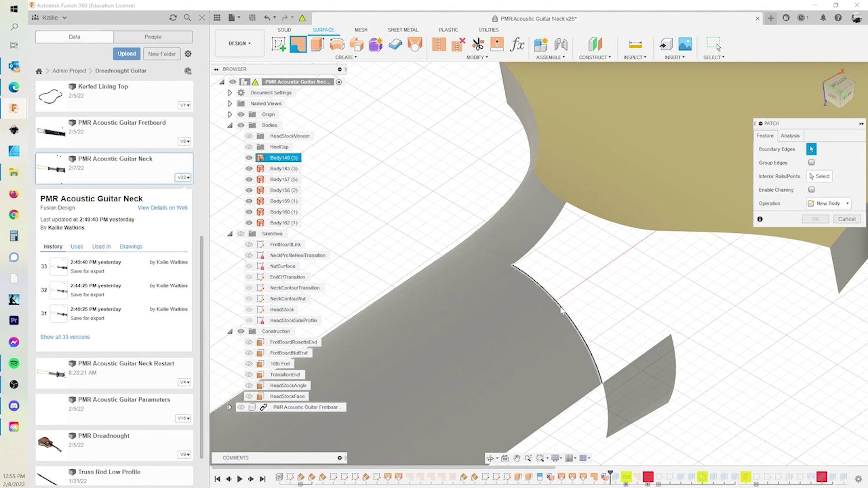
left_click(632, 365)
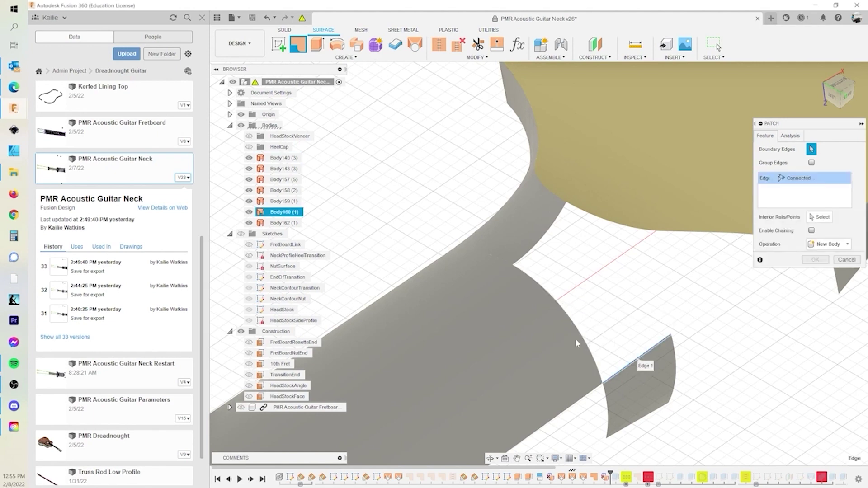
left_click(581, 337)
left_click(544, 242)
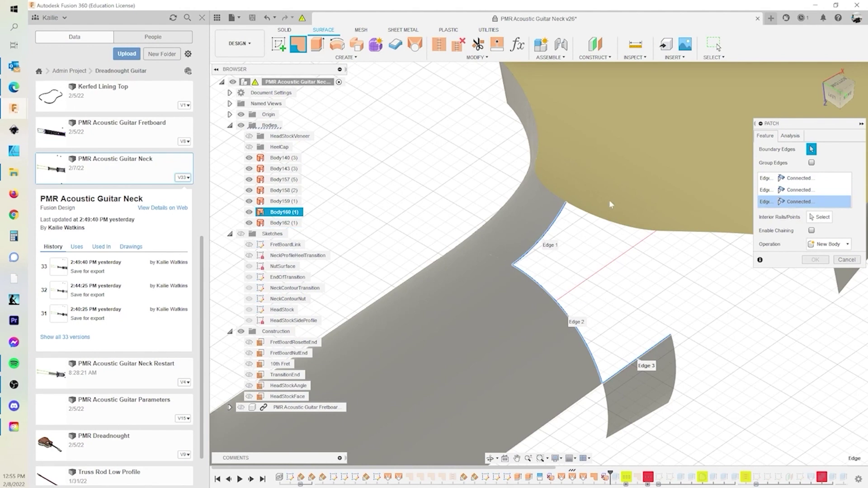
Set the patch's three boundary edges along the existing patch, neck end and side loft to Curvature (G2) continuity
left_click(800, 181)
left_click(799, 210)
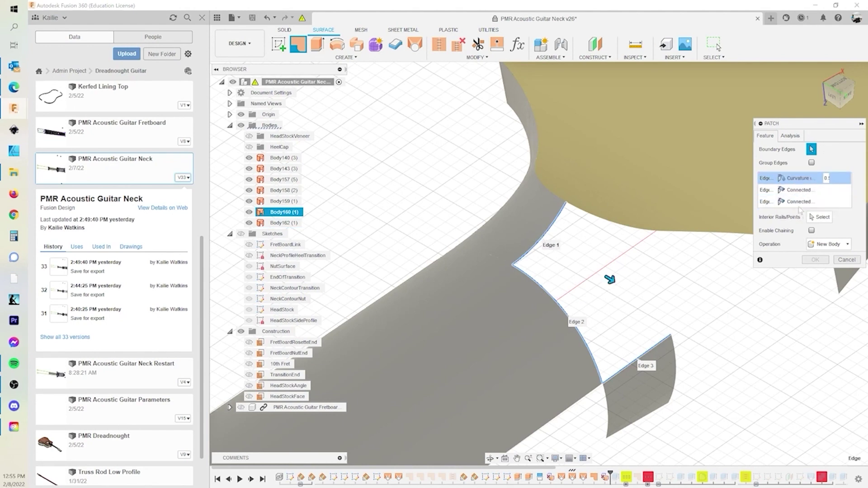
left_click(800, 190)
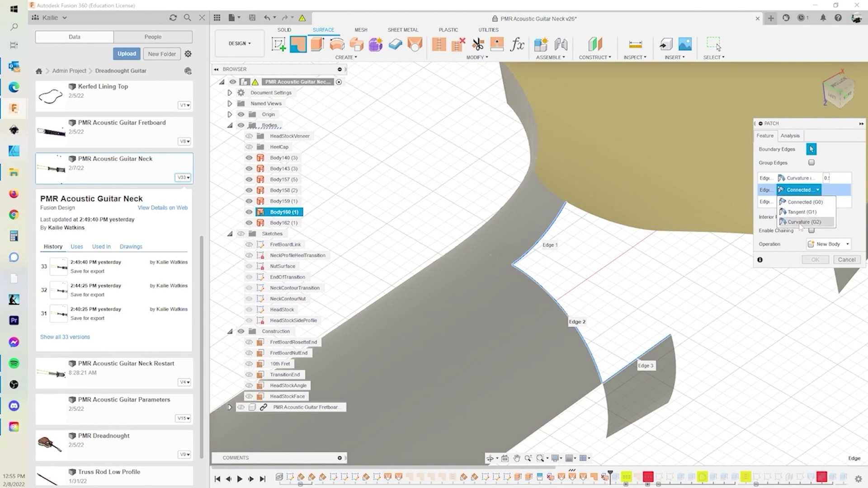
left_click(804, 222)
left_click(799, 202)
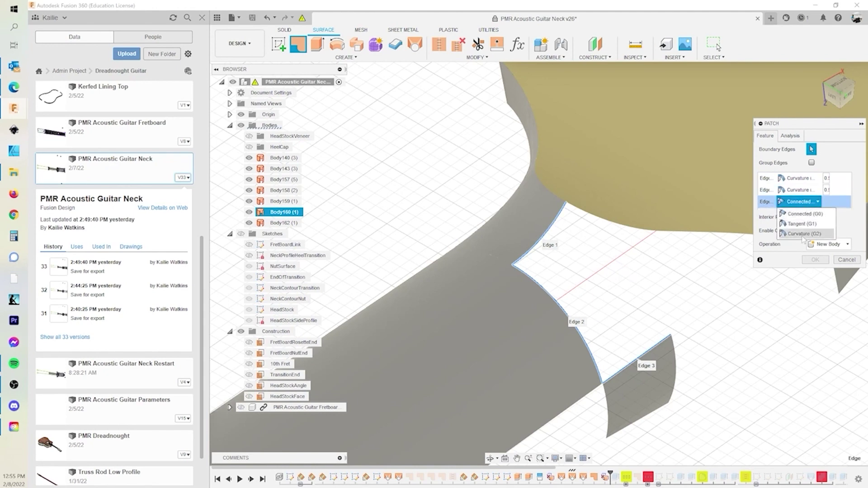
left_click(804, 234)
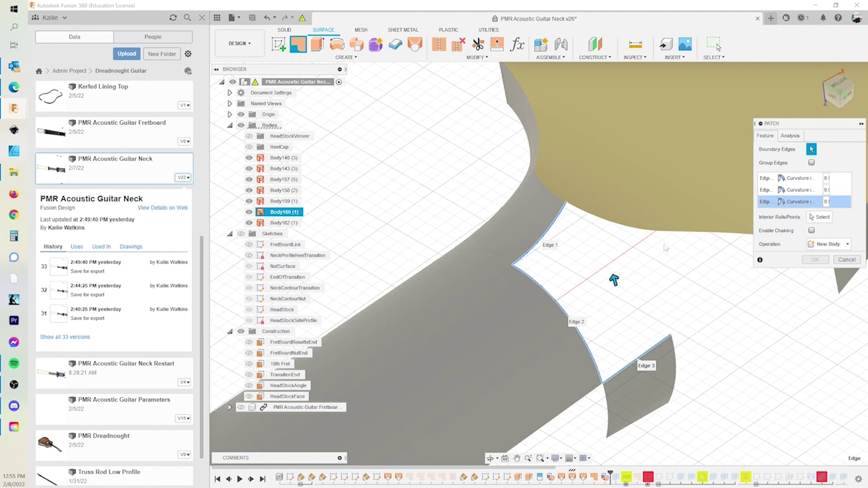
Close the patch boundary with the headstock's two curved back edges, its short side edge and the outline sketch curve, and create the patch
left_click(700, 234)
left_click(700, 236)
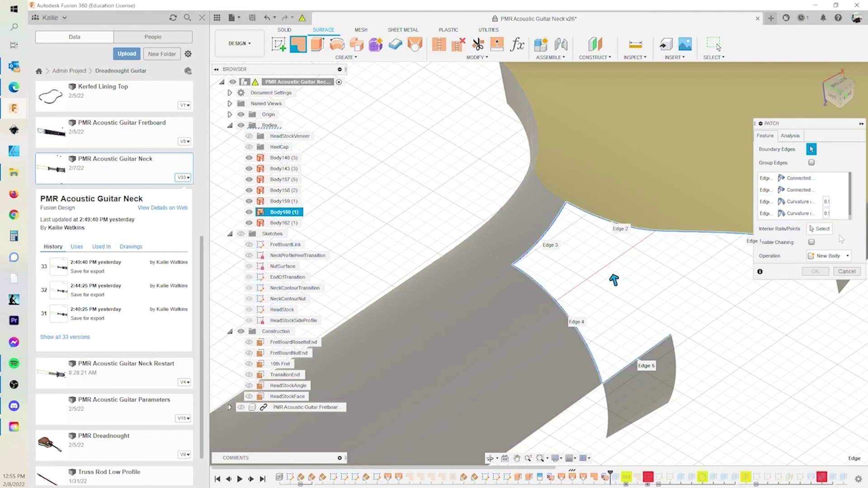
left_click_drag(827, 128, 749, 84)
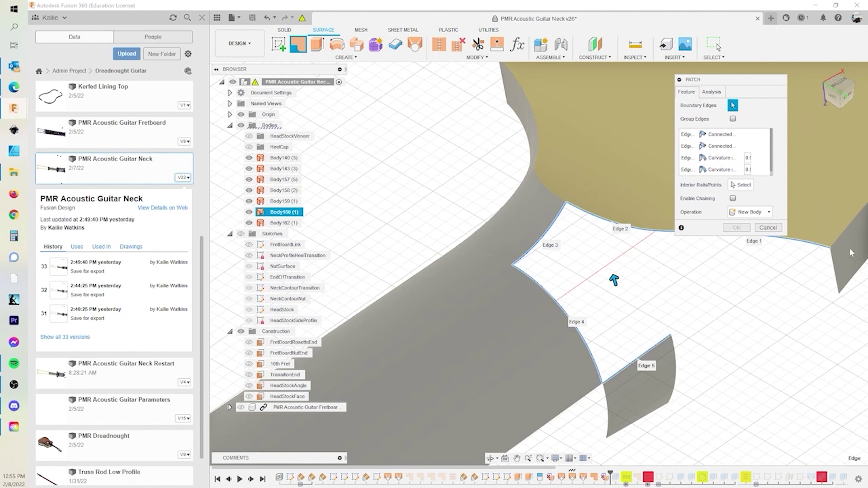
left_click(834, 273)
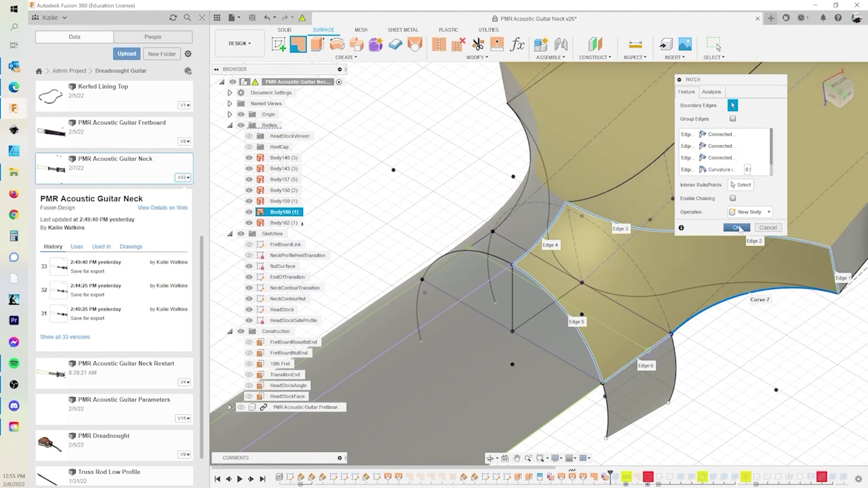
left_click(738, 227)
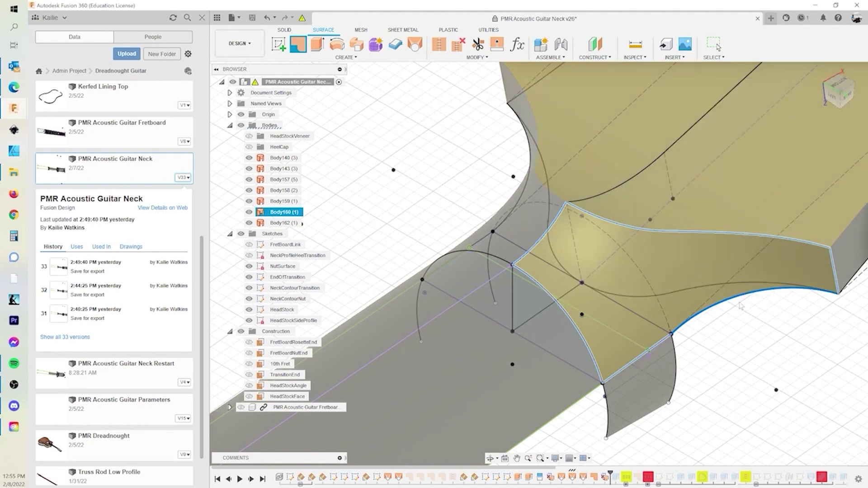
Delete the two leftover side loft surfaces hanging below the neck at the headstock transition
middle_click_drag(694, 326, 645, 298, "shift")
left_click(626, 391)
key("Delete")
left_click(543, 352)
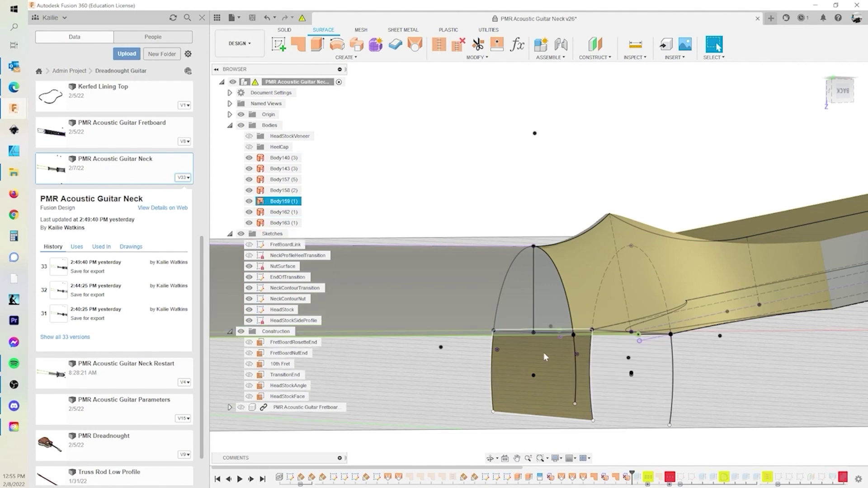
key("Delete")
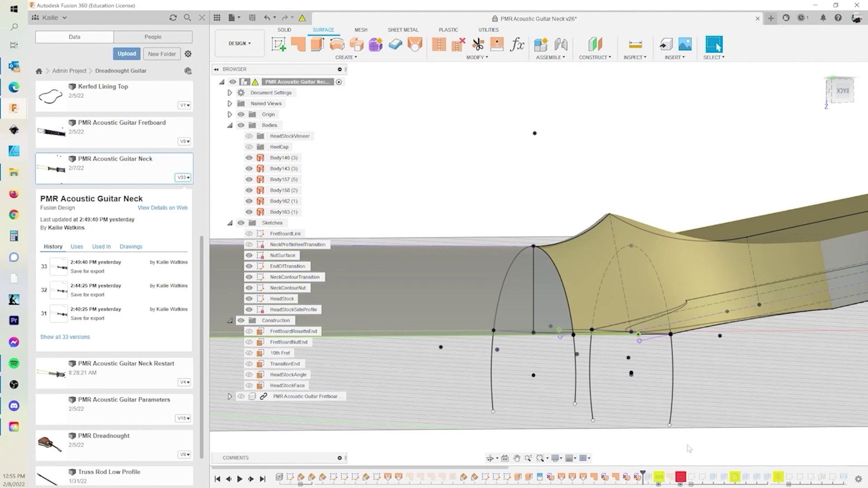
Patch the half of the neck's open heel-side end that belongs to Body143, using its arc, centre and bottom edges
left_click(298, 44)
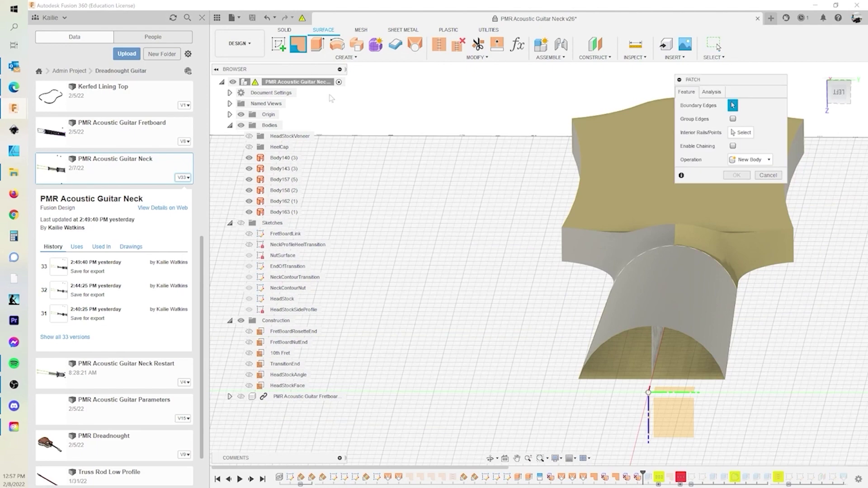
left_click(608, 342)
left_click(650, 362)
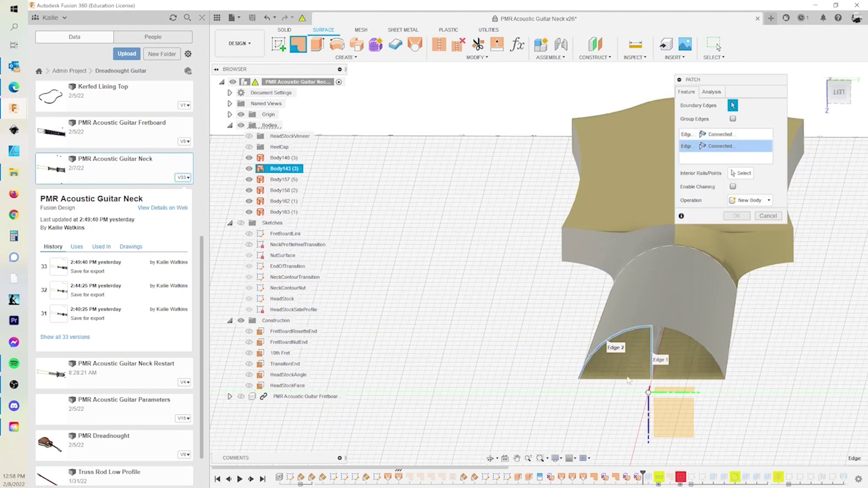
left_click(627, 378)
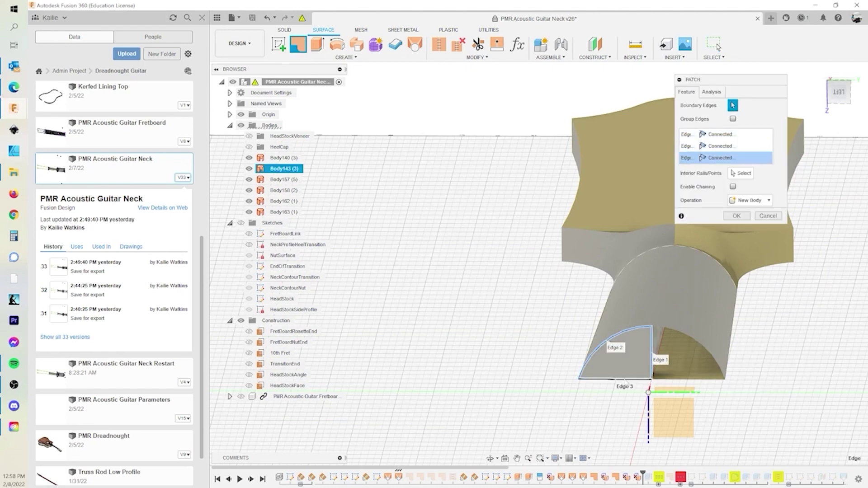
left_click(735, 215)
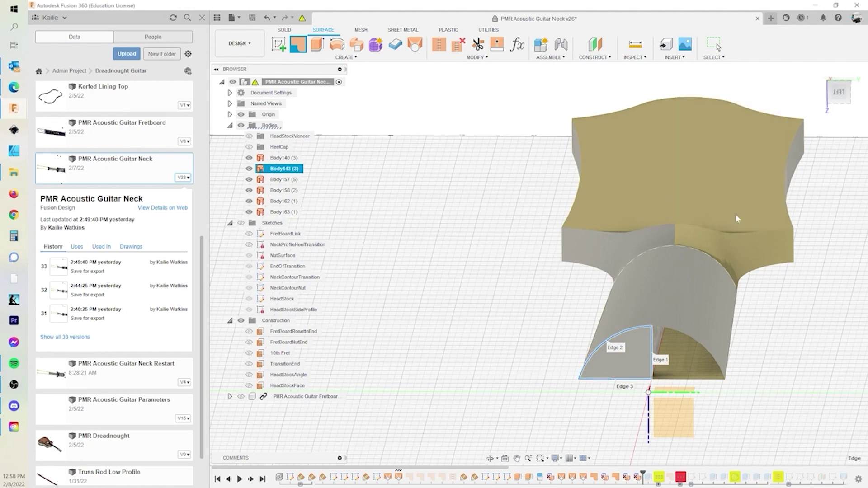
Patch the remaining half of the neck's open end from its arc, centre and bottom edges
left_click(298, 44)
left_click(673, 334)
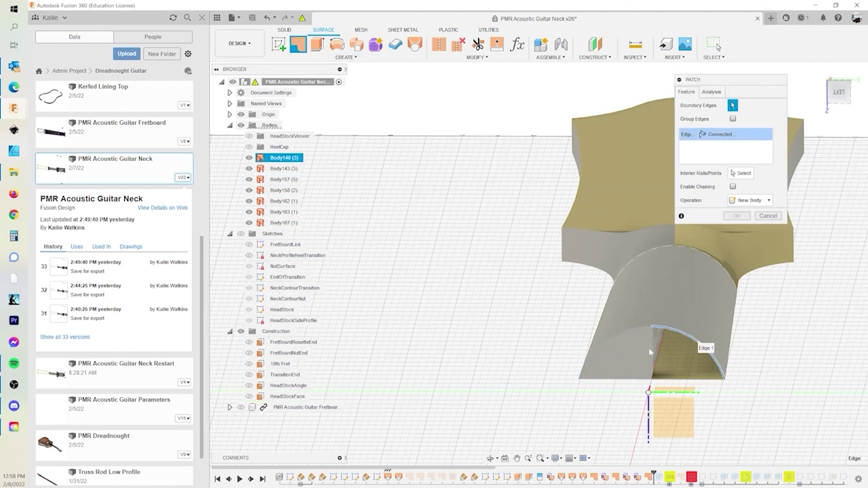
left_click(652, 355)
left_click(678, 379)
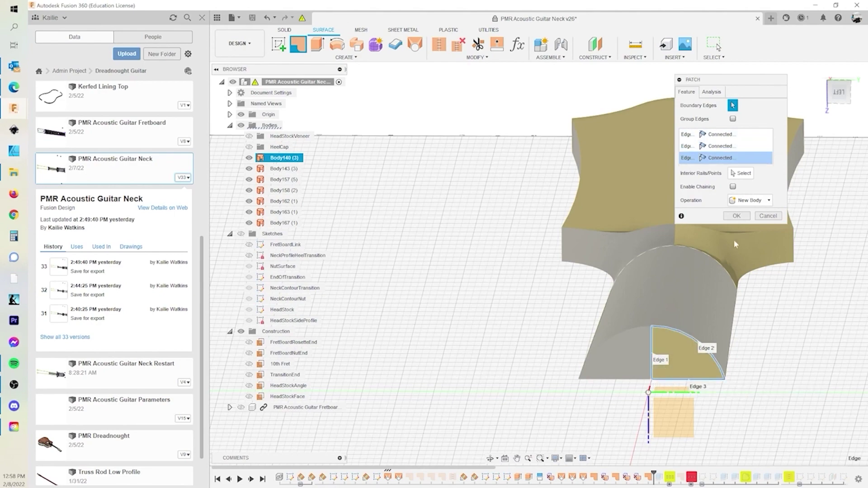
left_click(735, 216)
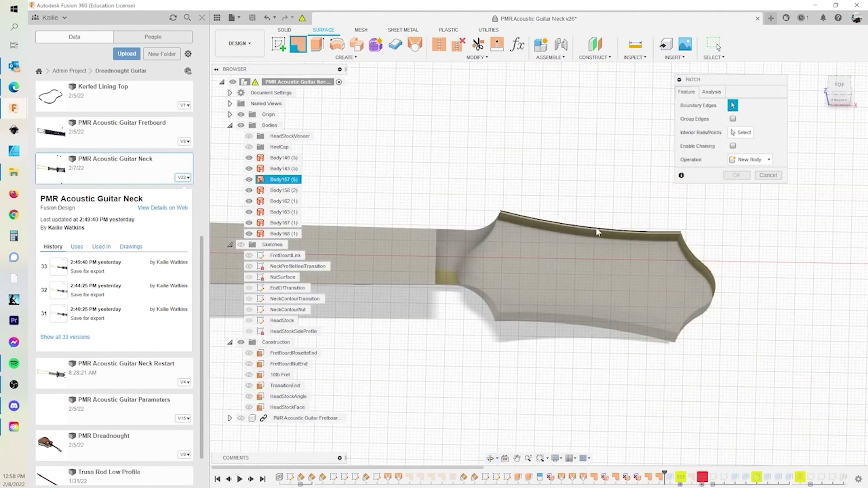
Patch the open front face of the headstock and transition by selecting the full outline edges around to the neck end
left_click(597, 229)
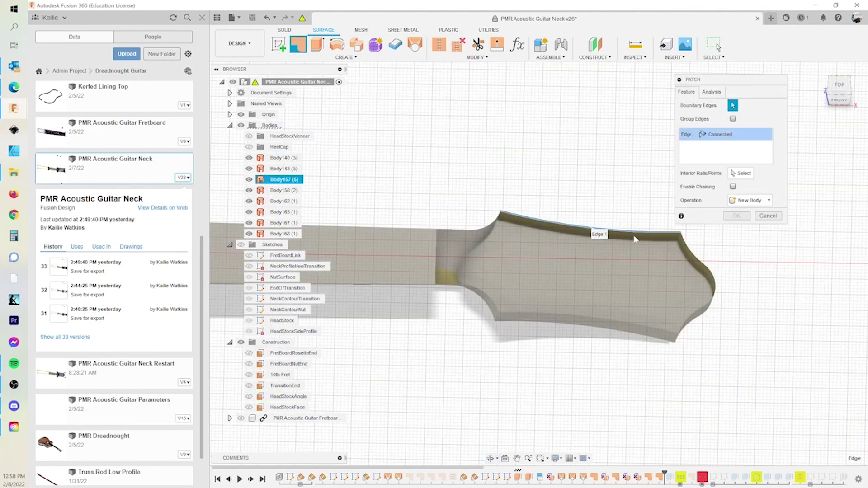
left_click(688, 257)
left_click(695, 316)
left_click(688, 320)
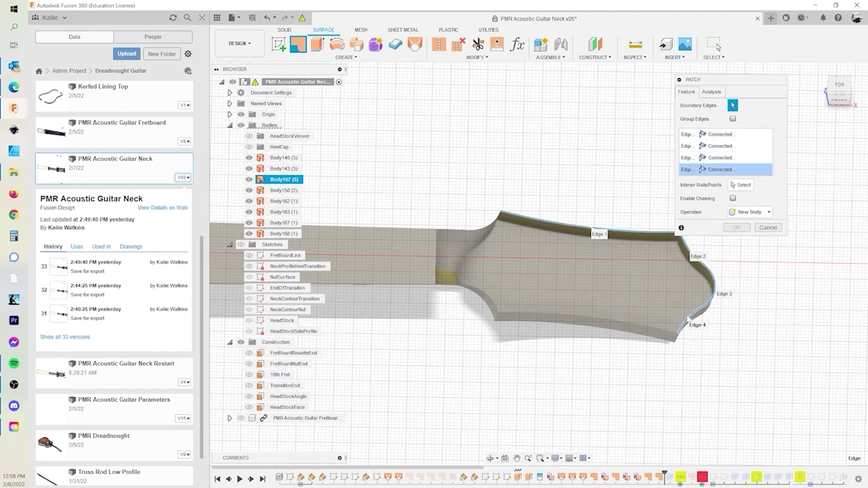
left_click(655, 329)
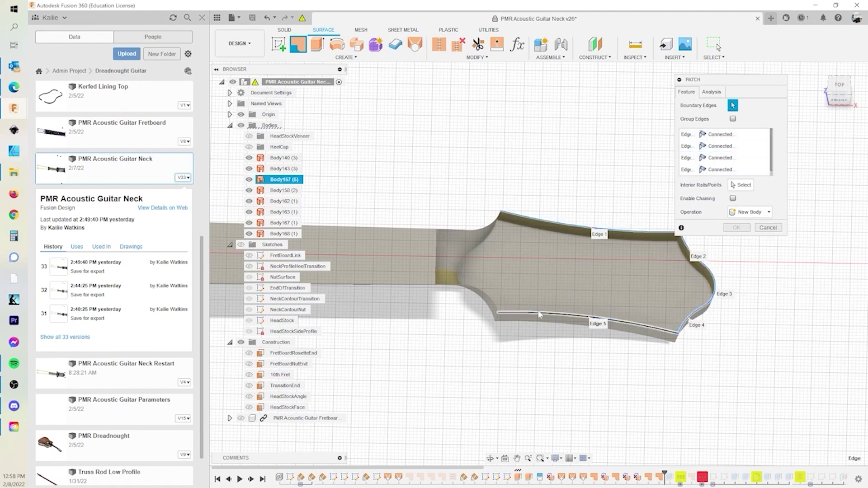
left_click(493, 305)
left_click(436, 276)
left_click(436, 276)
left_click(436, 239)
left_click(447, 231)
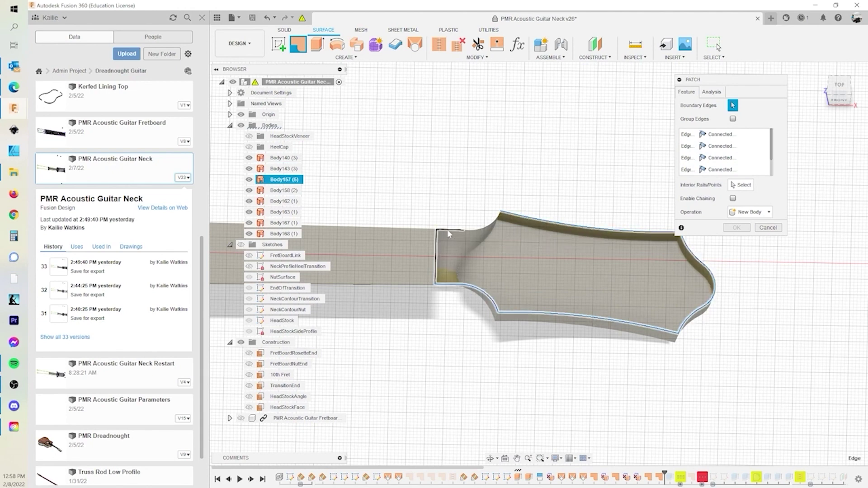
left_click(473, 230)
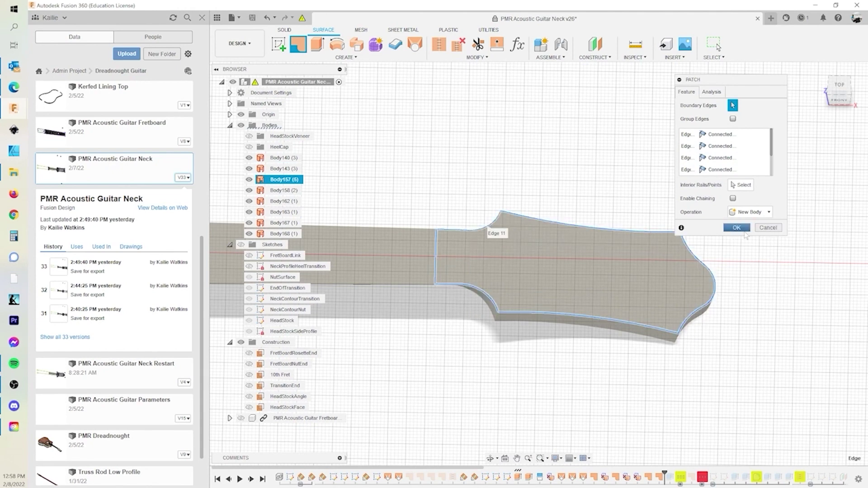
left_click(738, 228)
Stitch all nine neck and headstock surface bodies into one new body with a 0.004 in tolerance
scroll(622, 309, "down", 2)
left_click(552, 333)
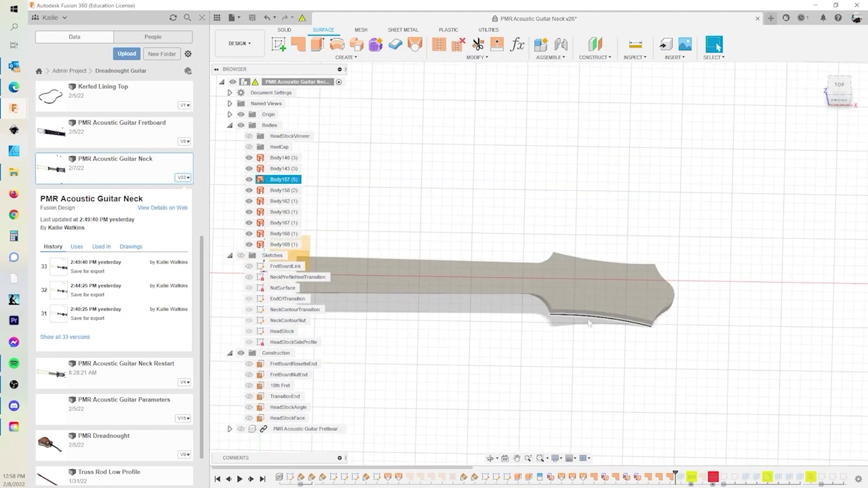
middle_click_drag(551, 333, 613, 184, "shift")
middle_click_drag(497, 283, 514, 270, "shift")
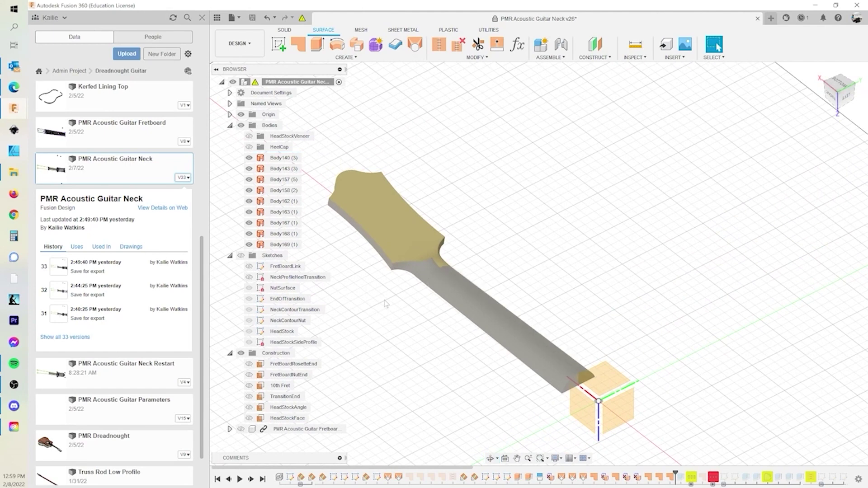
middle_click_drag(383, 299, 449, 281)
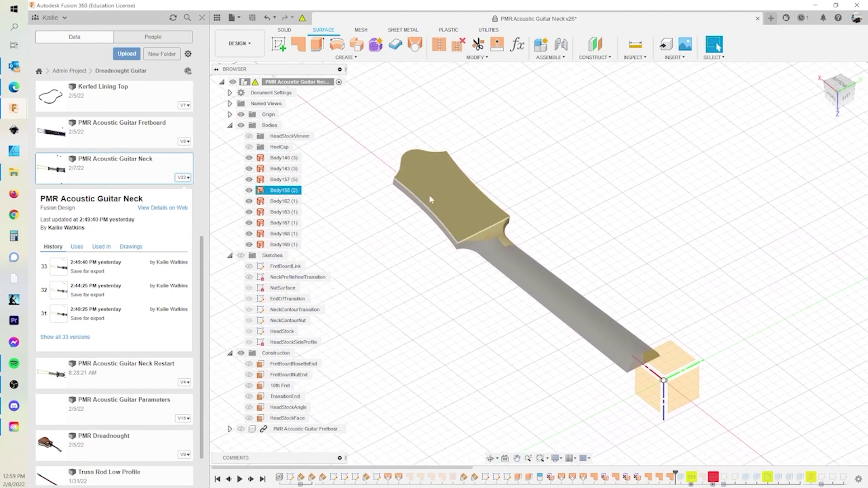
left_click_drag(342, 110, 776, 444)
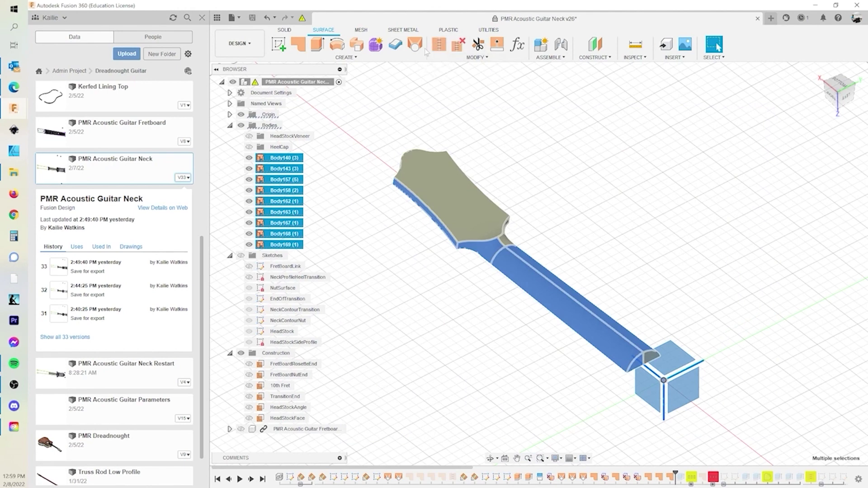
left_click(440, 44)
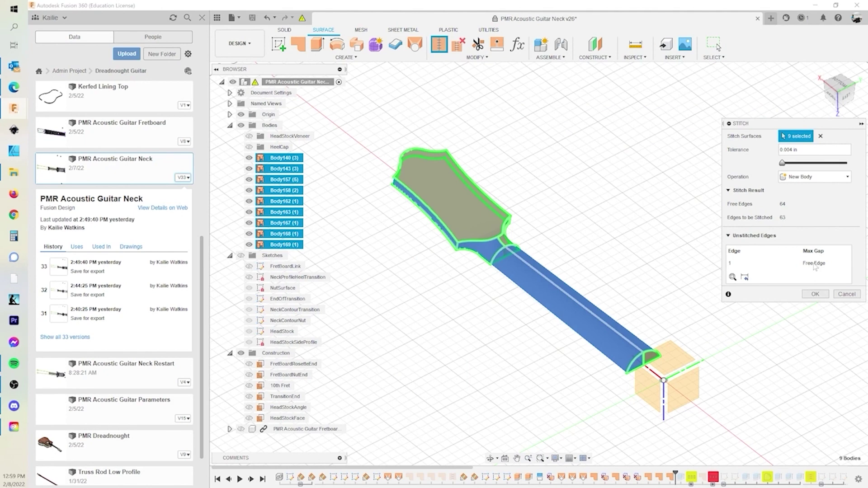
left_click(737, 264)
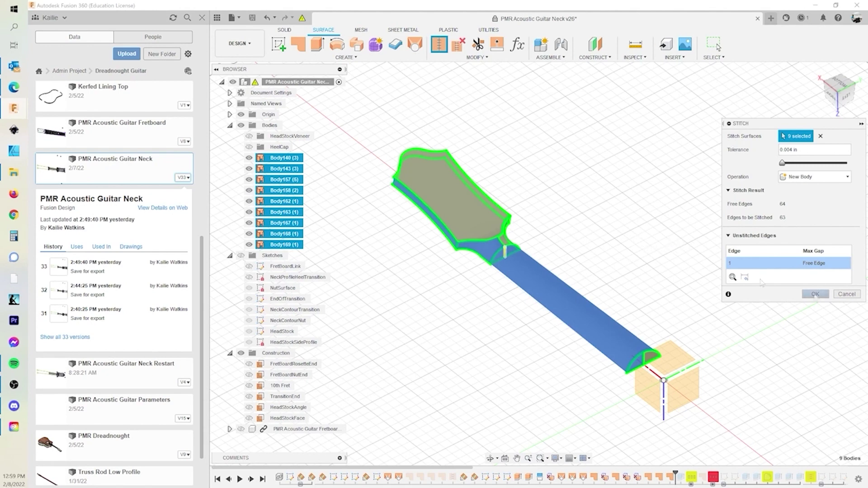
left_click(815, 295)
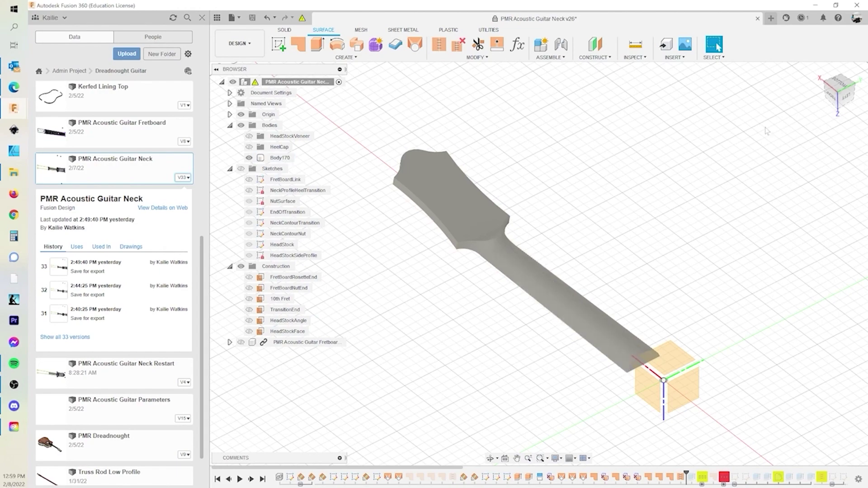
Apply the 3D Walnut - Figured - Glossy (1) appearance to the stitched neck body
middle_click_drag(562, 315, 724, 336, "shift")
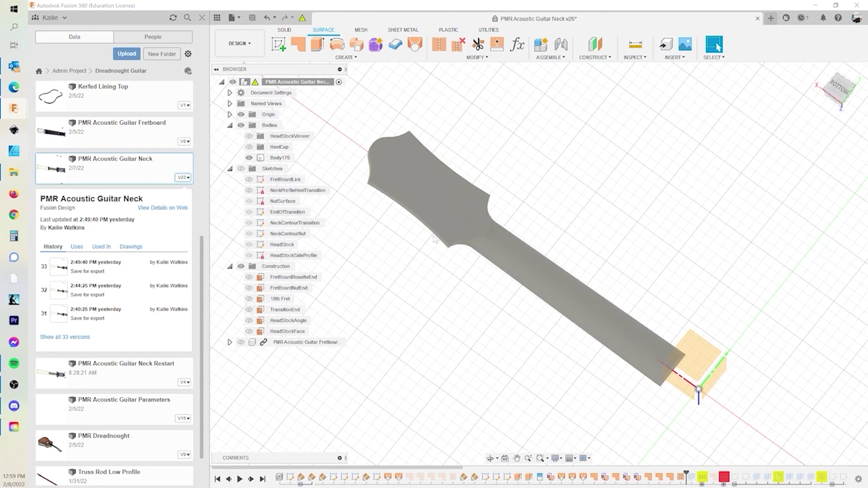
key("a")
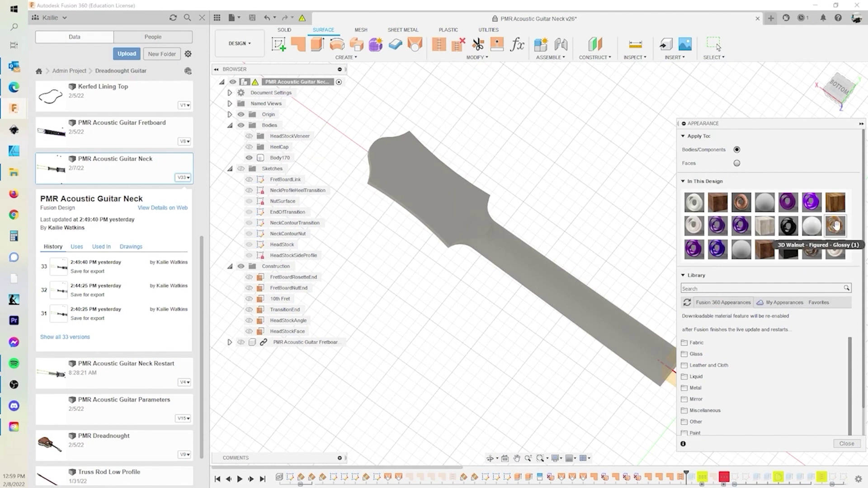
left_click_drag(594, 259, 613, 313)
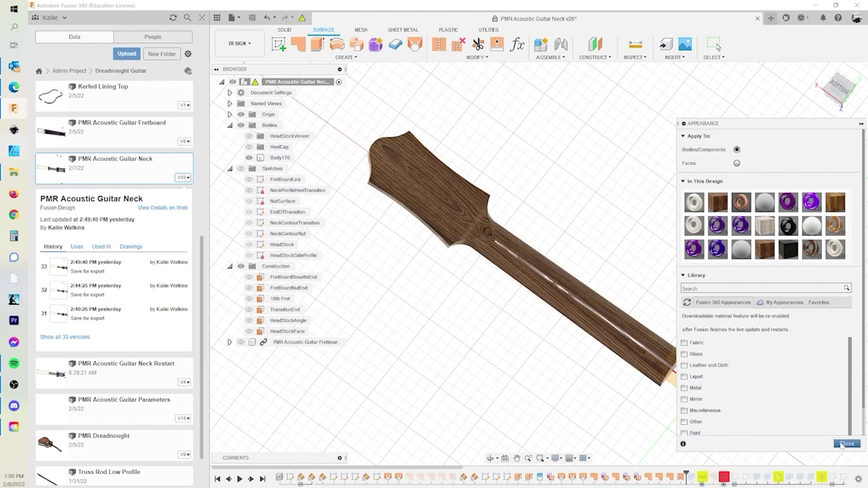
left_click(841, 444)
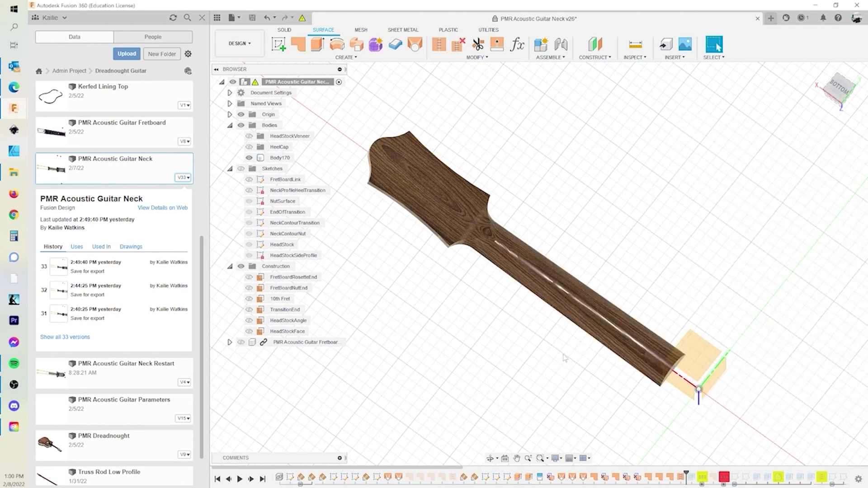
Examine the wood grain and surface flow across the headstock-to-neck transition from the side
middle_click_drag(564, 358, 560, 293, "shift")
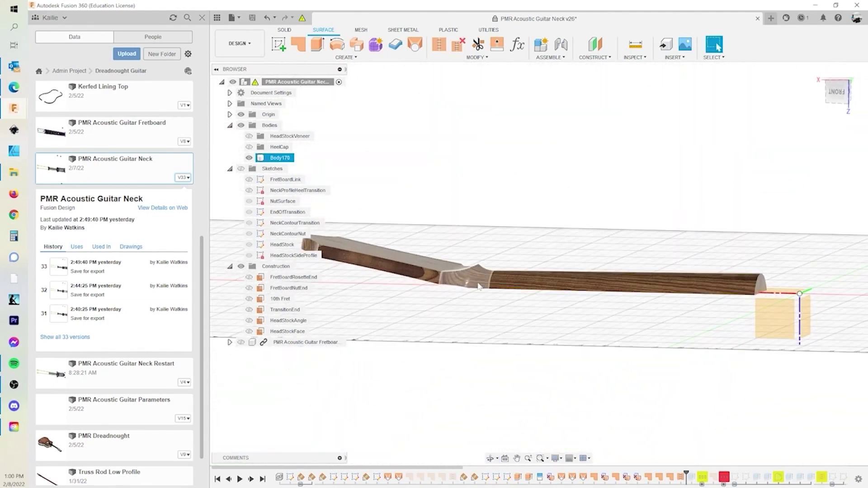
scroll(468, 297, "up", 5)
scroll(468, 297, "up", 5)
middle_click_drag(470, 276, 541, 254)
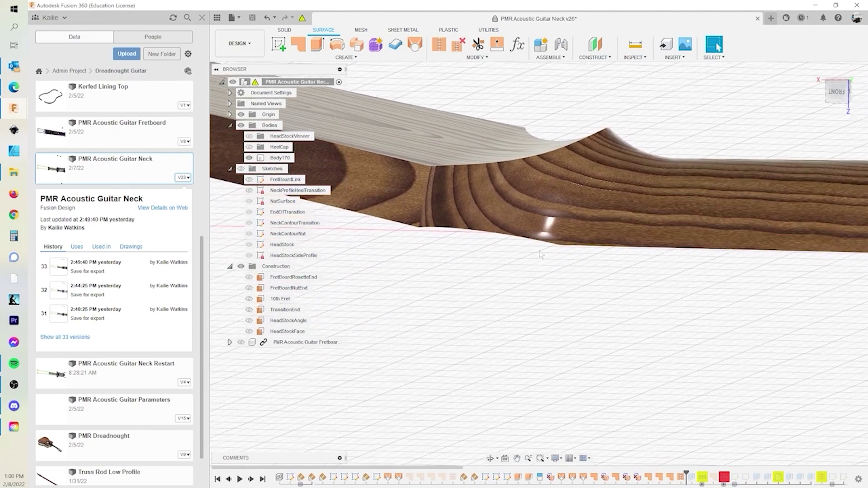
Fillet the end and side edges around the back face of the headstock with a 0.125 in radius
middle_click_drag(559, 221, 596, 373, "shift")
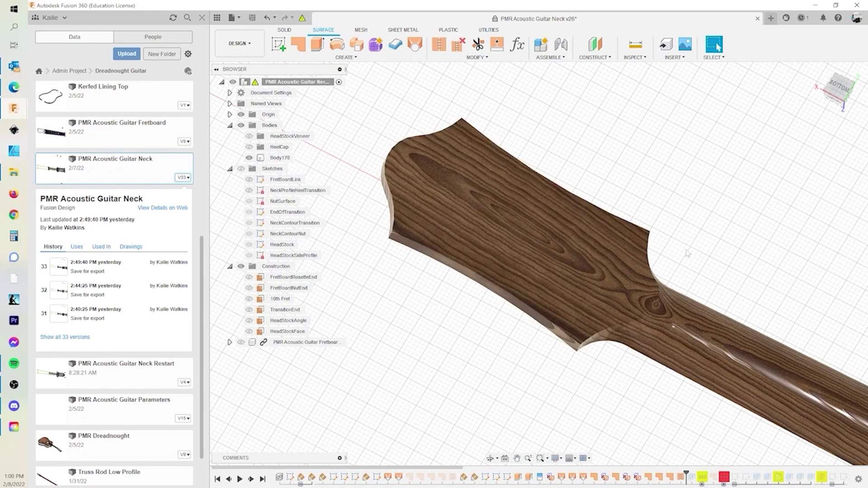
scroll(687, 253, "down", 2)
scroll(683, 256, "up", 3)
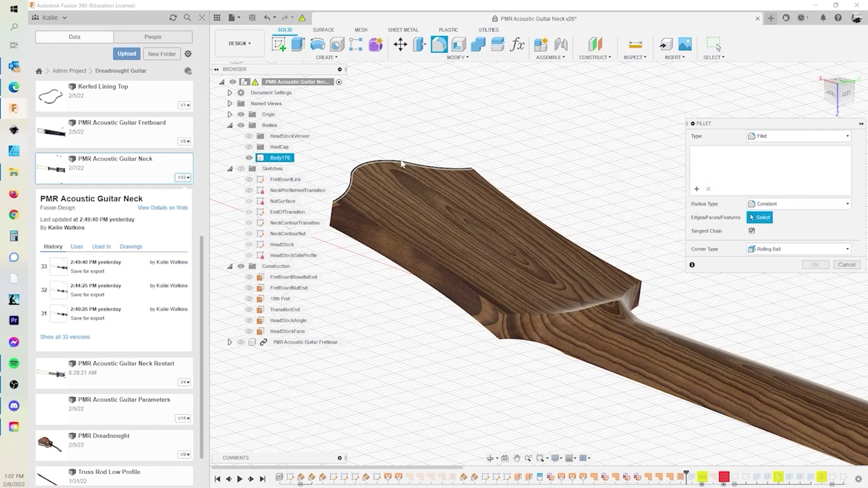
left_click(402, 164)
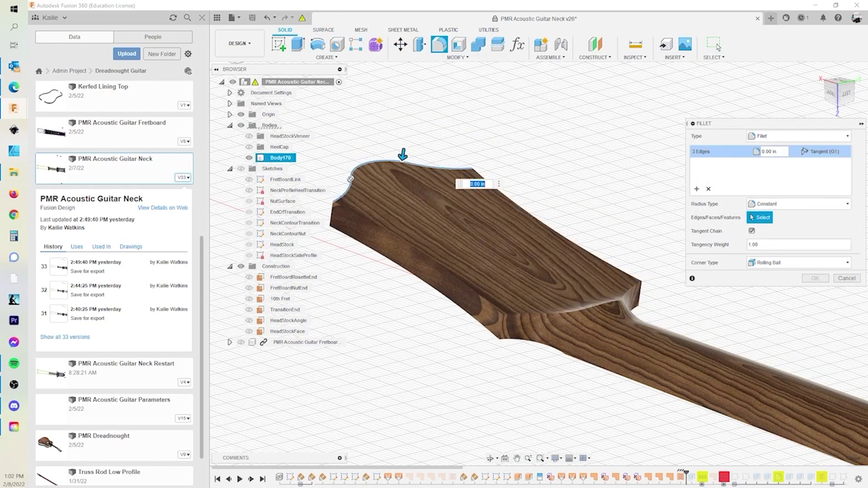
left_click(419, 255)
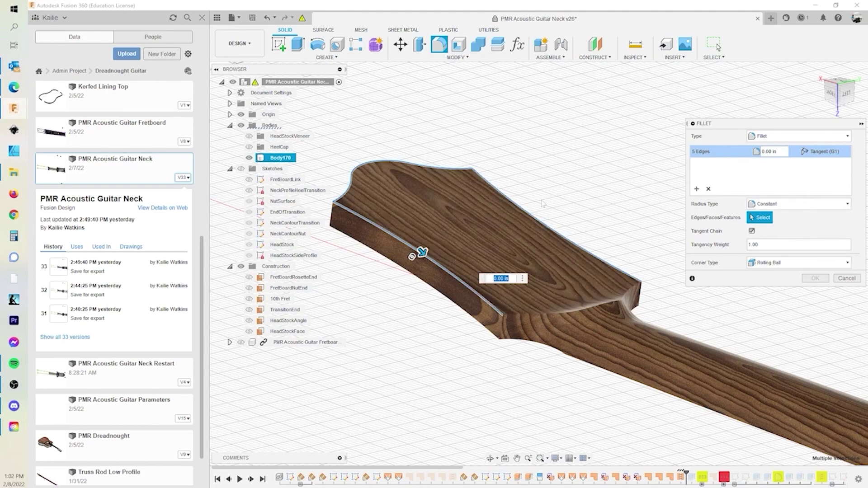
type(".125")
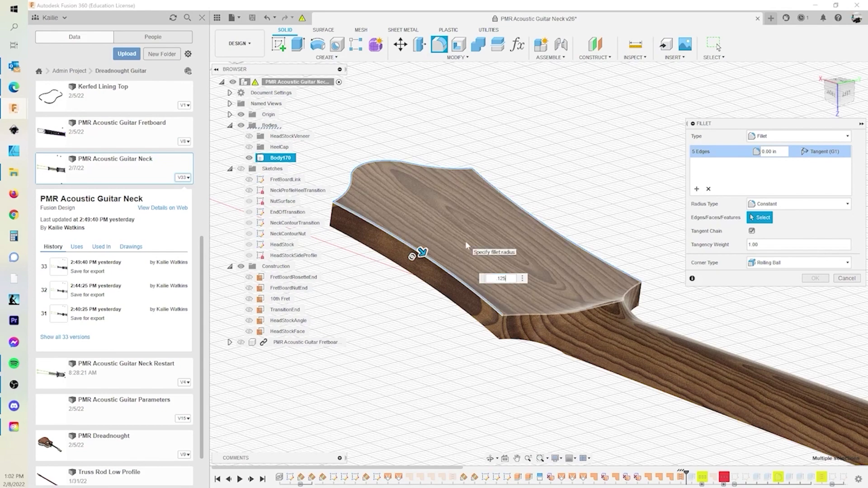
key("Return")
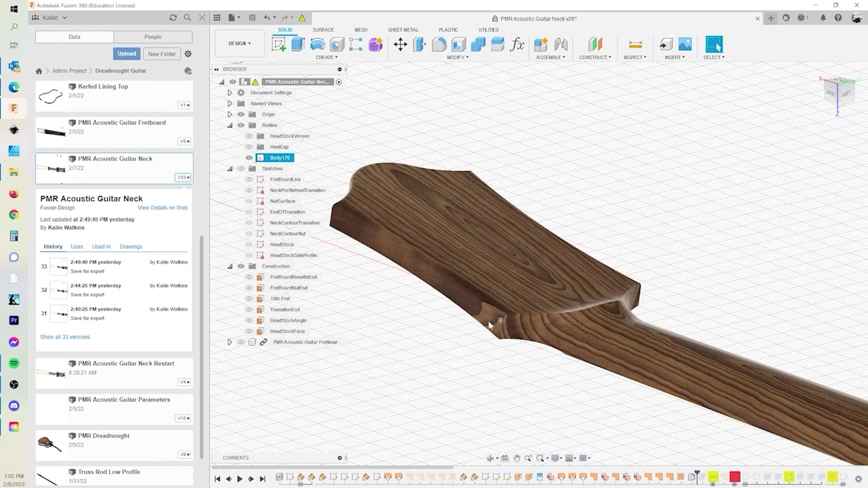
Fillet the tangent edge chain where the headstock's back and sides meet the neck transition with a 0.125 in radius
scroll(476, 306, "up", 5)
middle_click_drag(562, 311, 565, 330, "shift")
scroll(565, 330, "down", 3)
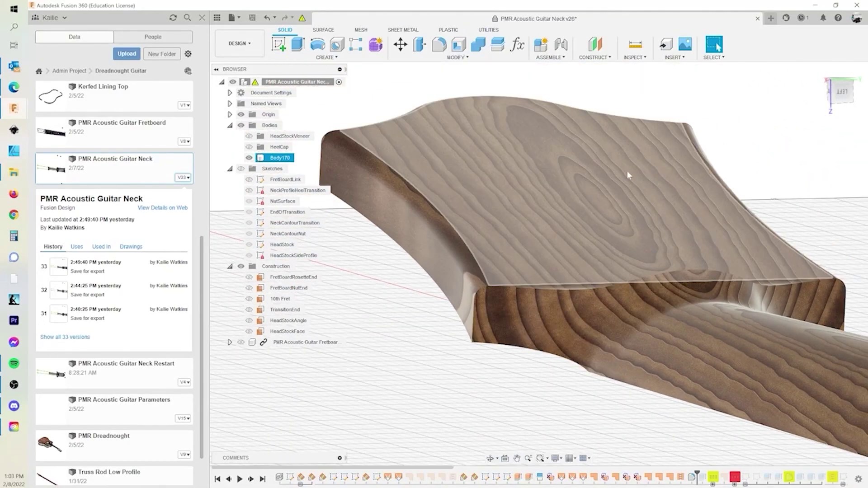
left_click(441, 45)
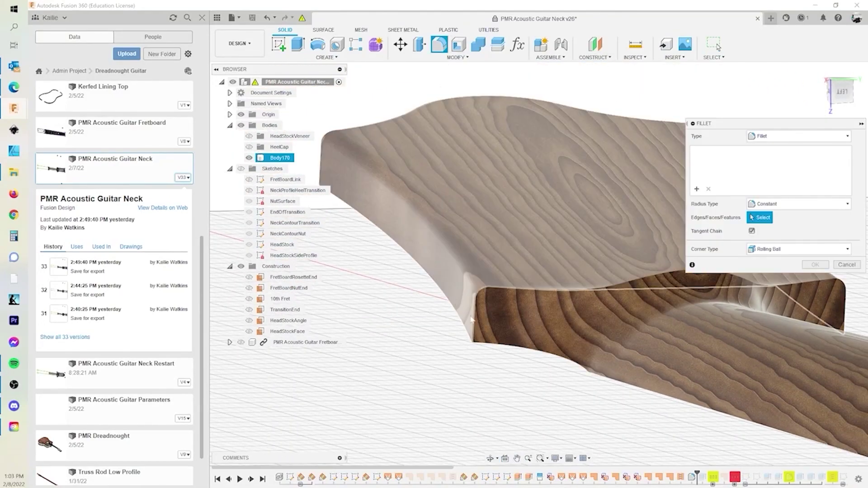
left_click(470, 318)
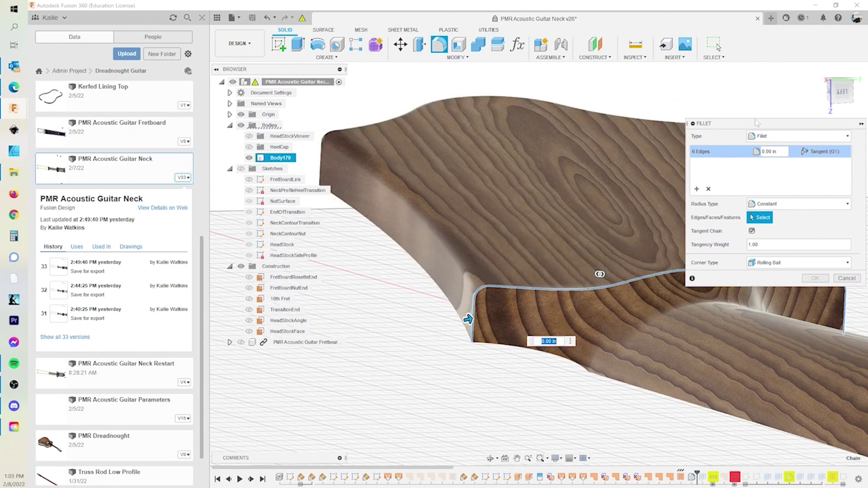
left_click_drag(753, 124, 756, 65)
type(".125")
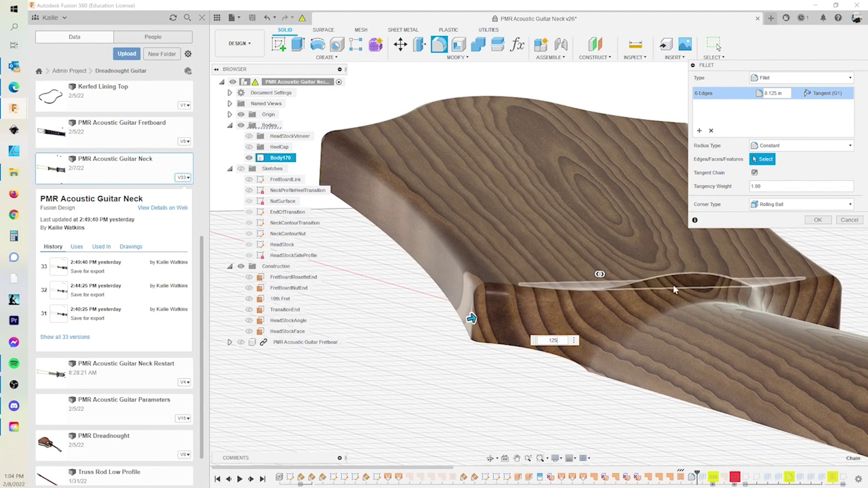
left_click(817, 220)
Examine the filleted headstock and its transition into the neck from several sides
middle_click_drag(658, 322, 623, 389)
middle_click_drag(721, 311, 559, 244, "shift")
scroll(549, 366, "down", 3)
left_click(548, 383)
scroll(547, 384, "down", 8)
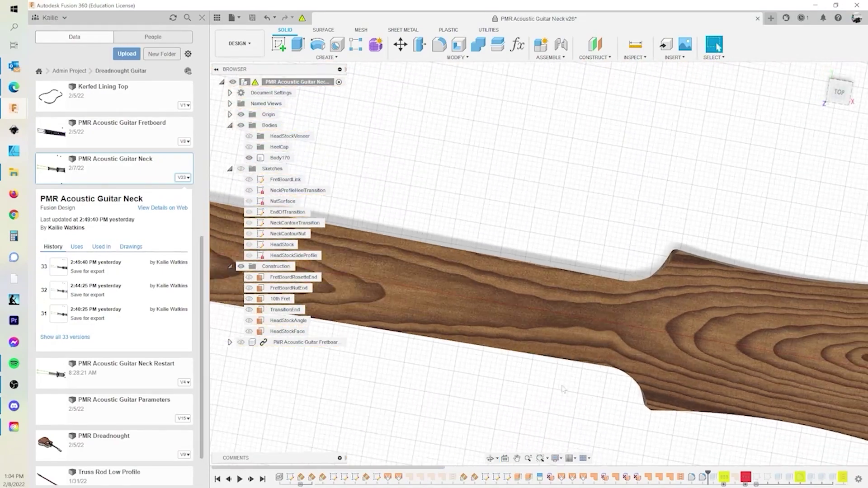
middle_click_drag(535, 384, 464, 358, "shift")
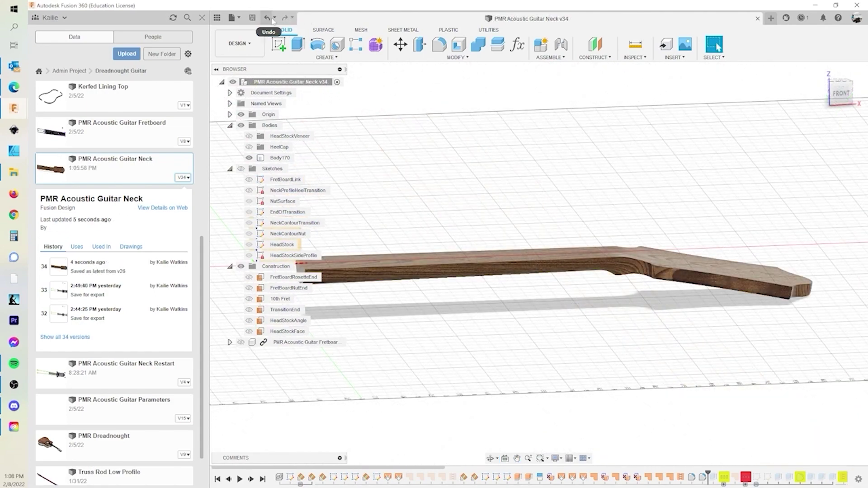
Open the PMR Acoustic Guitar Parameters design from the Dreadnought Guitar folder
left_click(238, 20)
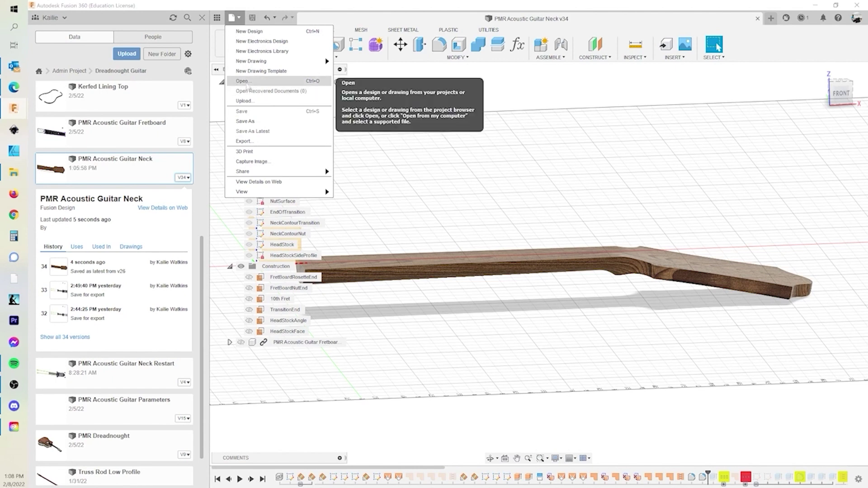
left_click(246, 85)
scroll(502, 239, "down", 5)
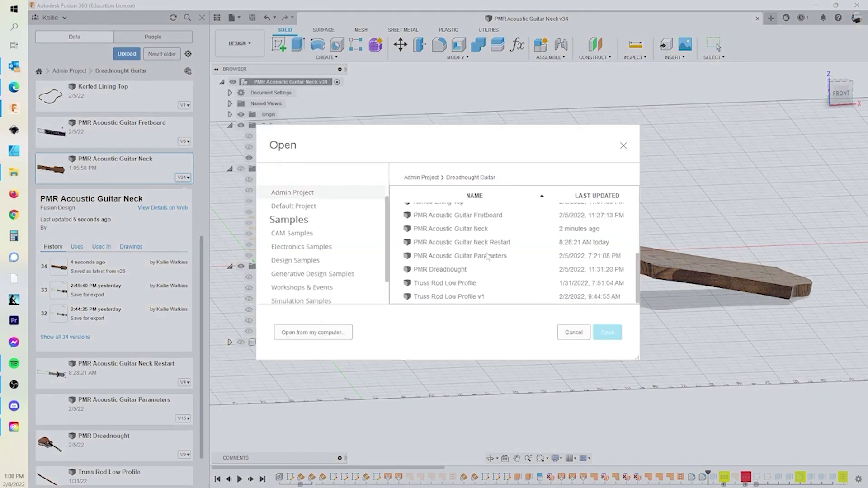
left_click(464, 257)
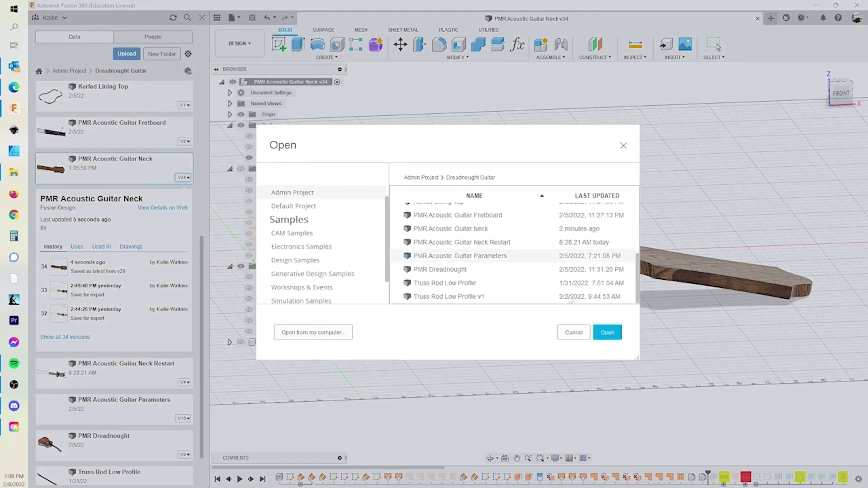
left_click(608, 333)
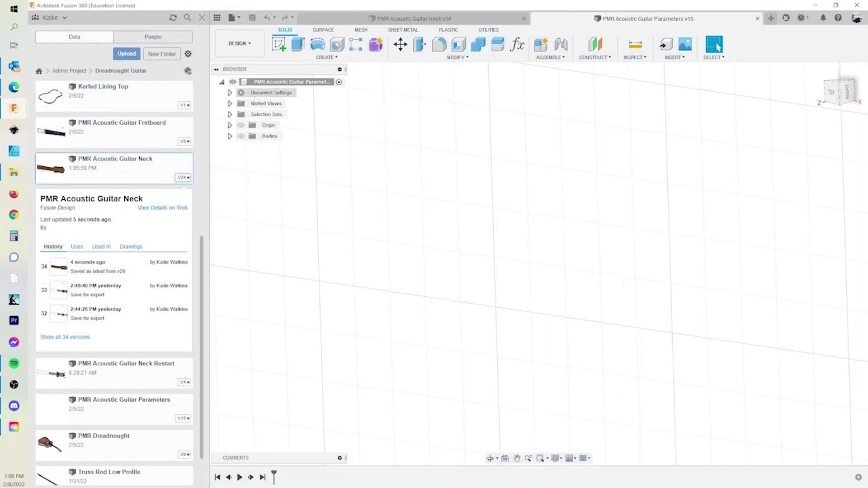
Set the HeadStockAngle user parameter to -5 deg and save the parameters design
left_click(459, 58)
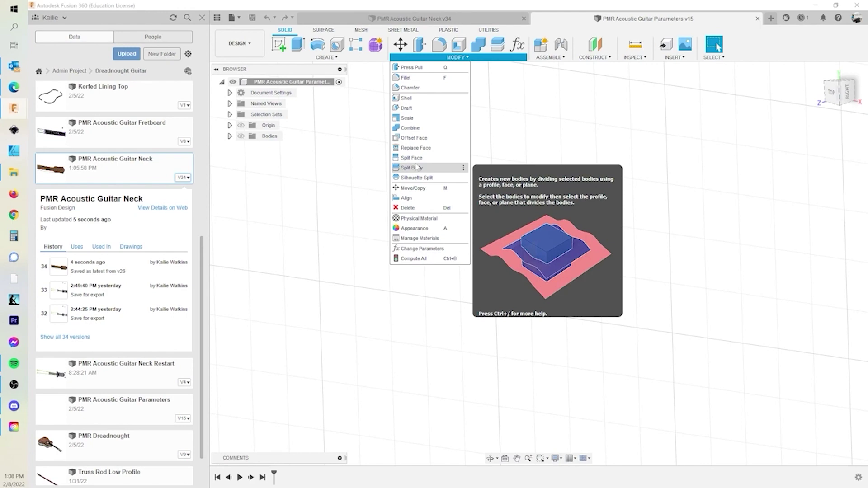
left_click(422, 248)
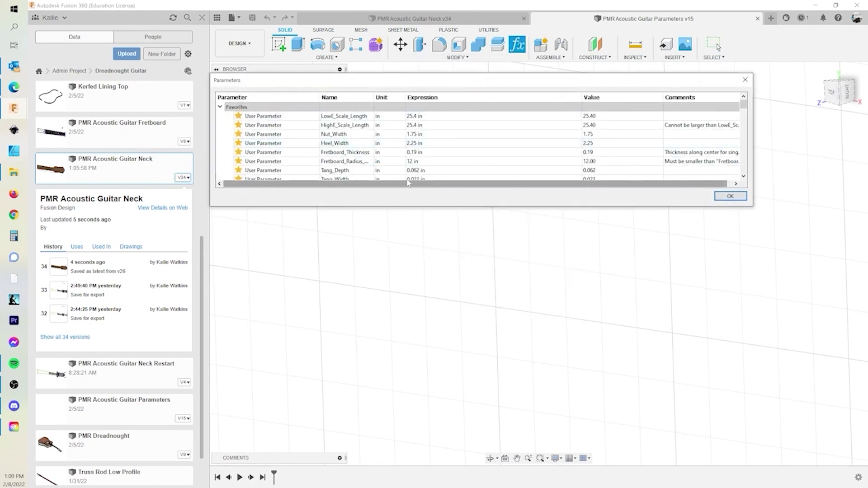
scroll(413, 160, "down", 3)
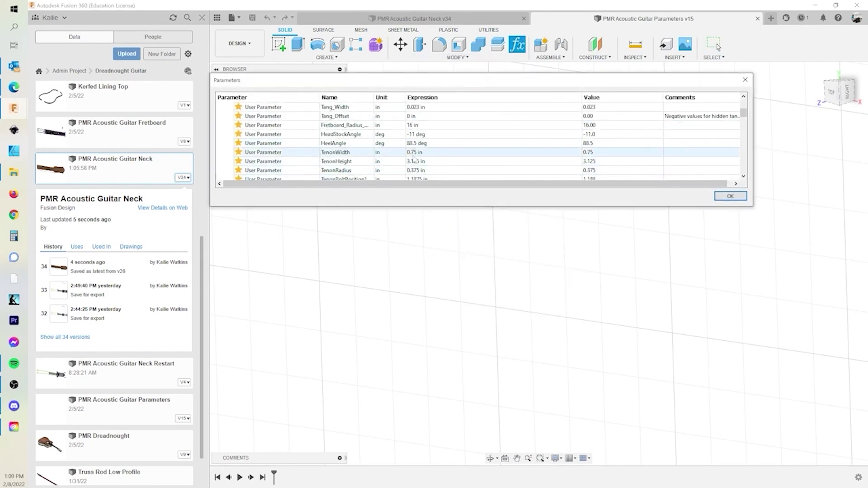
left_click(419, 135)
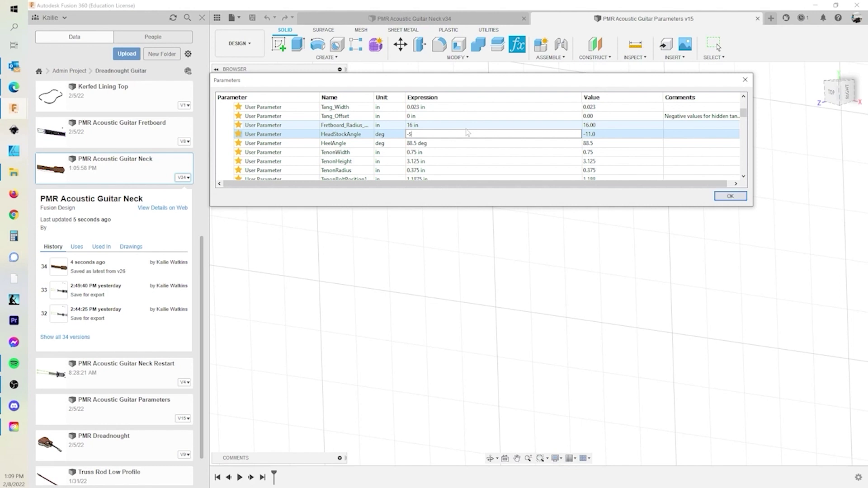
key("Return")
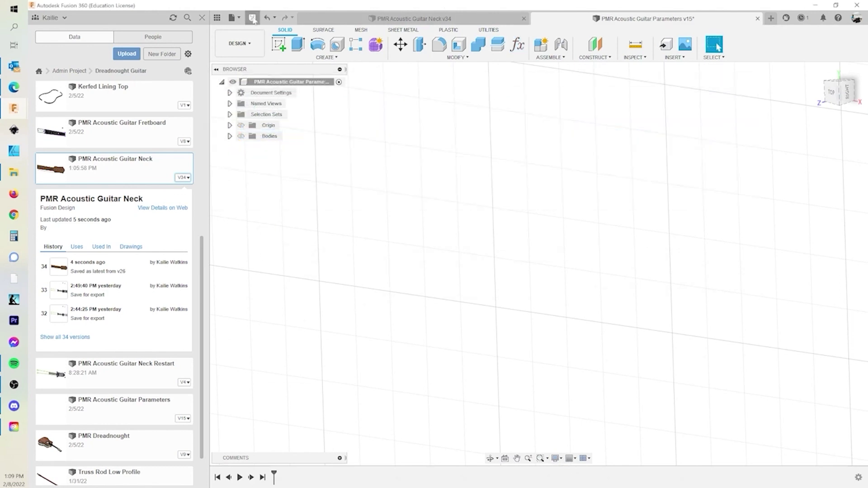
left_click(252, 18)
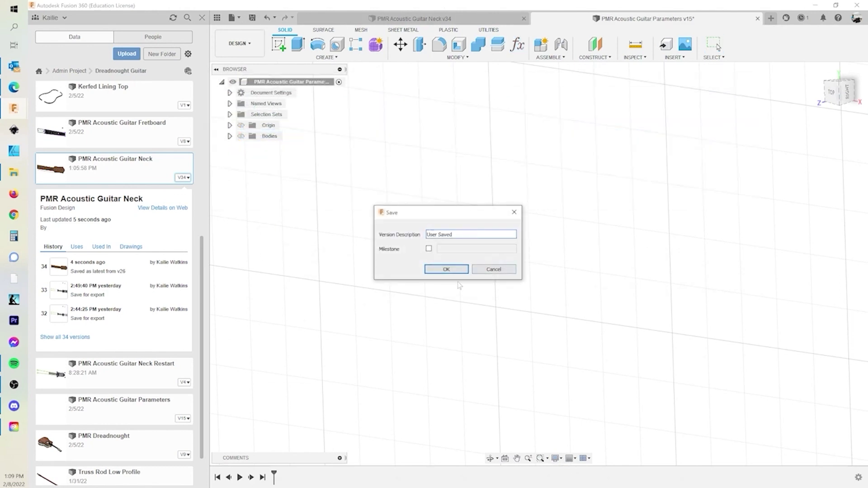
left_click(447, 270)
Return to the PMR Acoustic Guitar Neck design and update its outdated references to apply the changed headstock angle
left_click(389, 21)
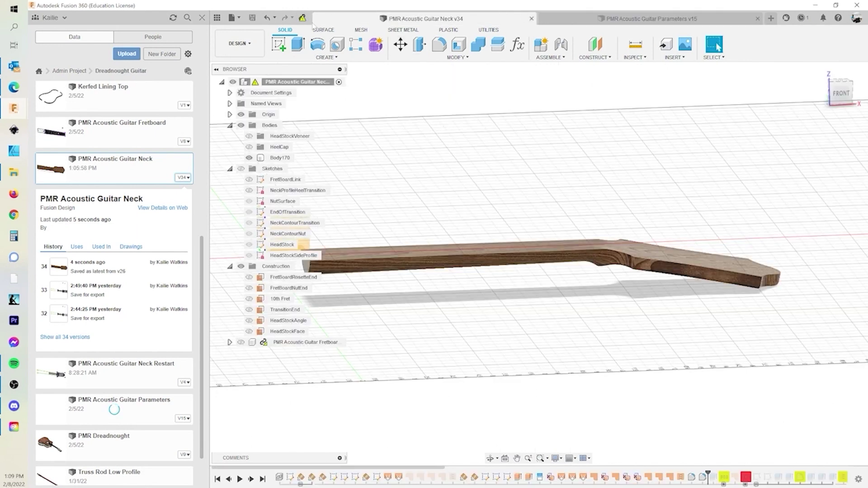
left_click(302, 17)
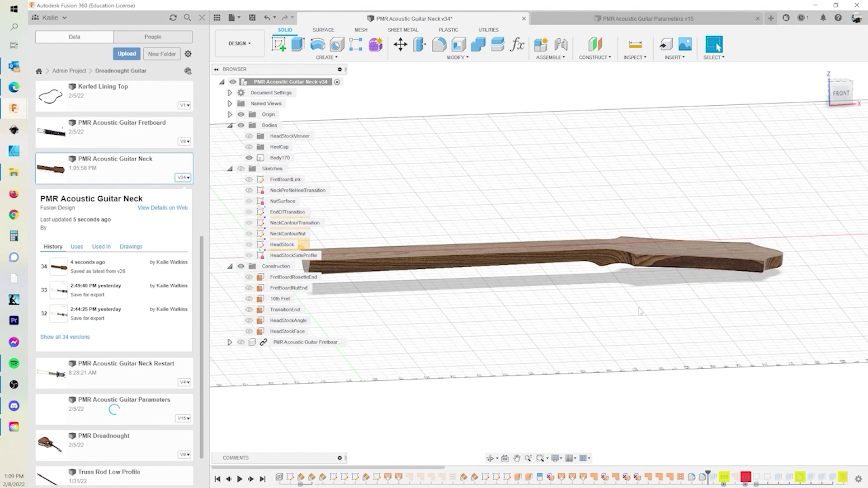
middle_click_drag(516, 277, 568, 268)
Save the parameters design with HeadStockAngle set to -14 deg and return to the neck design to check the result
left_click(534, 21)
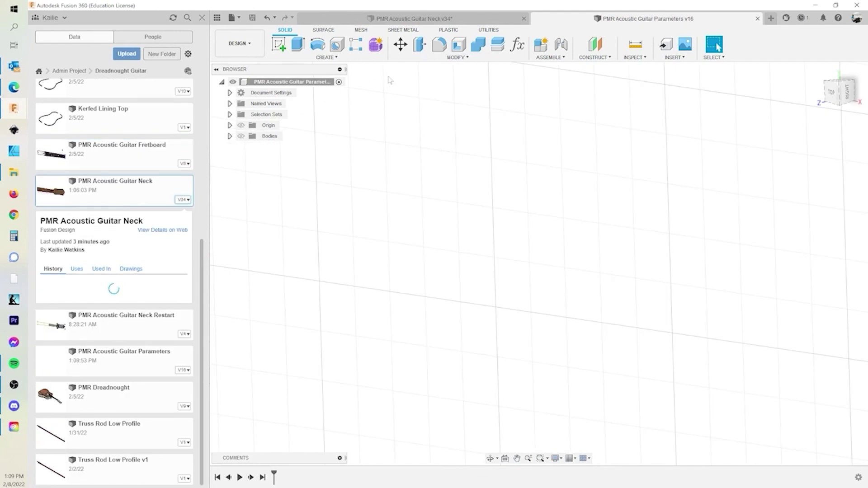
left_click(517, 45)
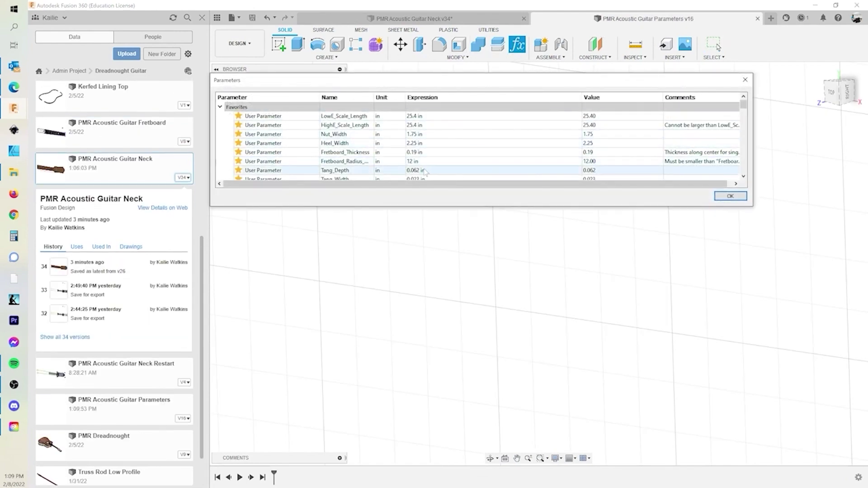
scroll(425, 171, "down", 3)
left_click(415, 134)
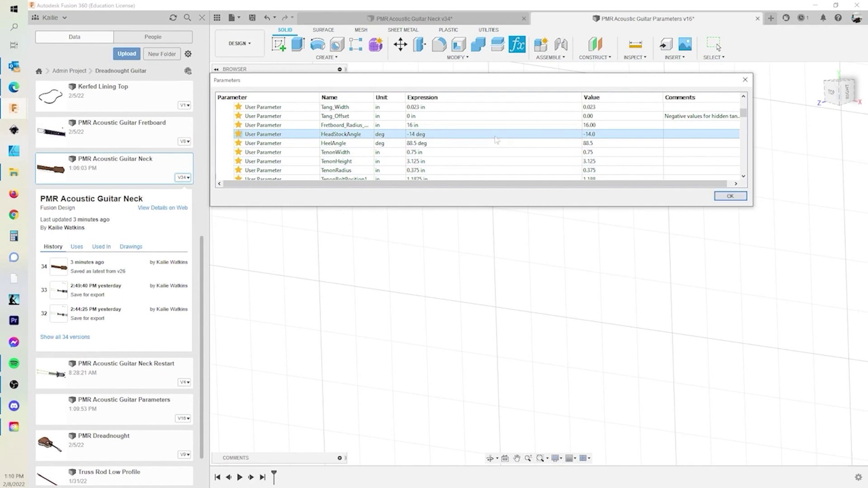
left_click(730, 197)
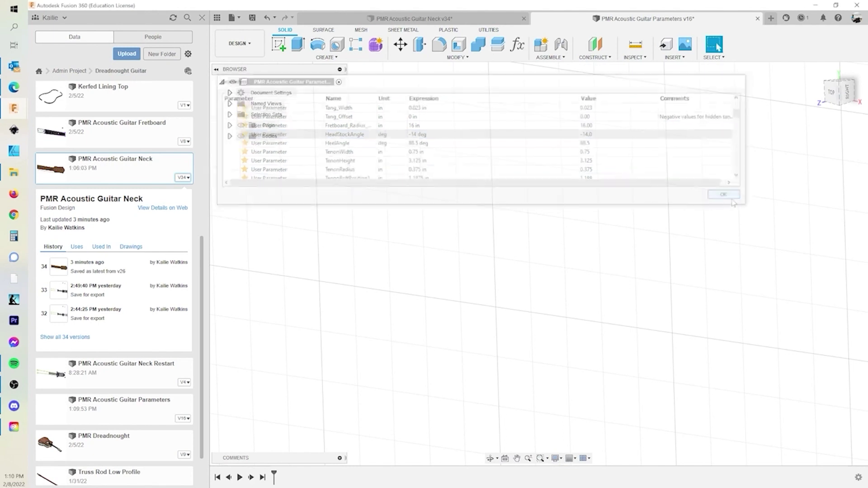
left_click(252, 19)
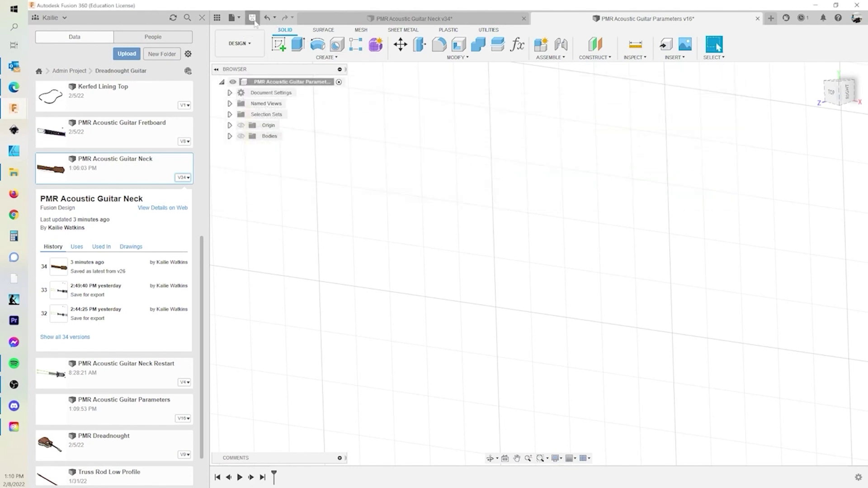
left_click(451, 270)
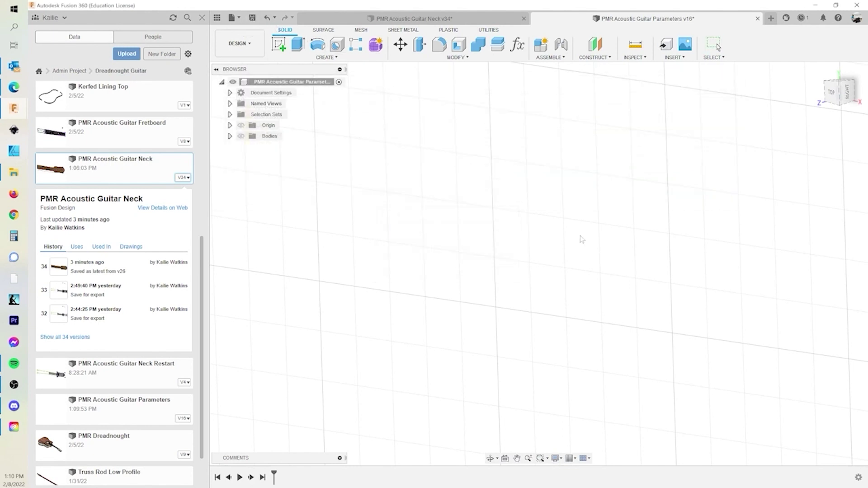
left_click(452, 18)
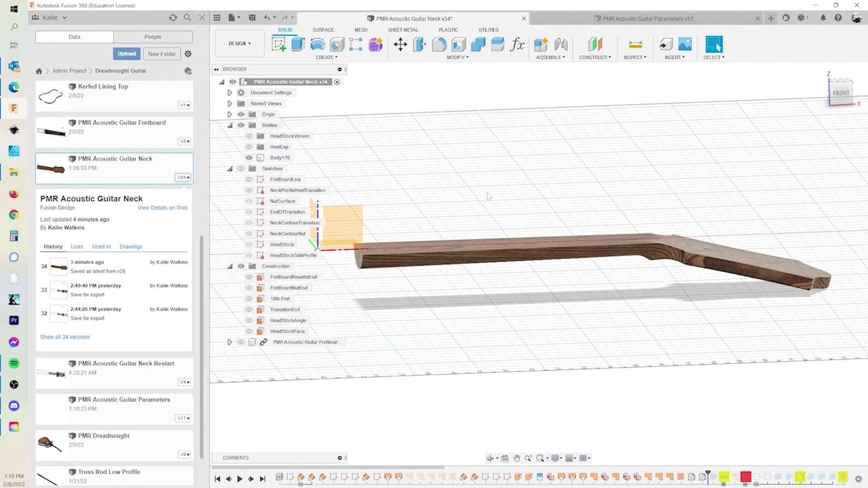
Set the HeadStockAngle user parameter back to -11 deg in the parameters design
left_click(648, 18)
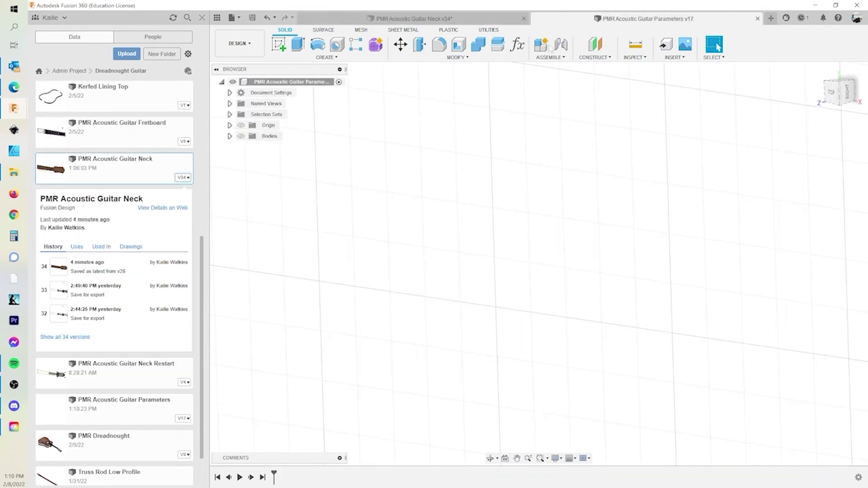
left_click(517, 44)
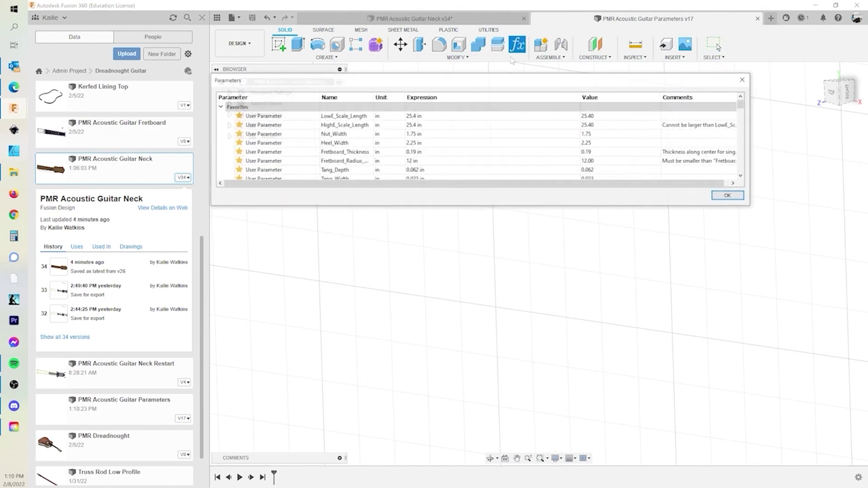
scroll(423, 134, "down", 3)
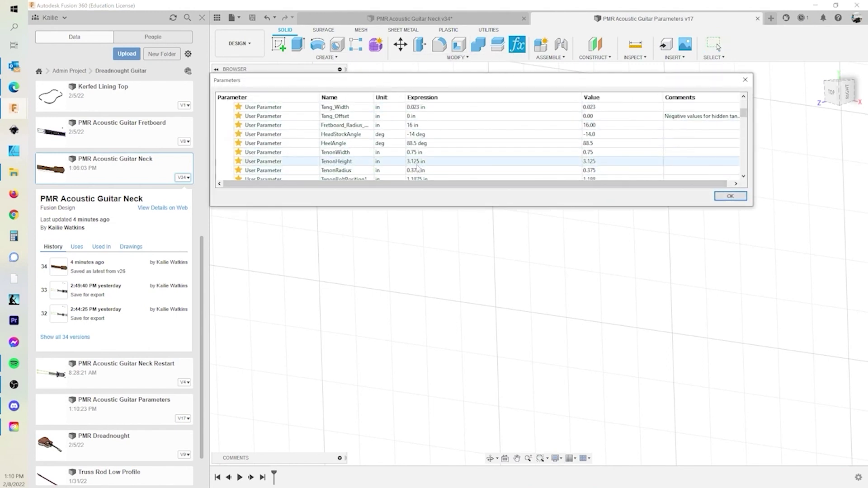
left_click(417, 135)
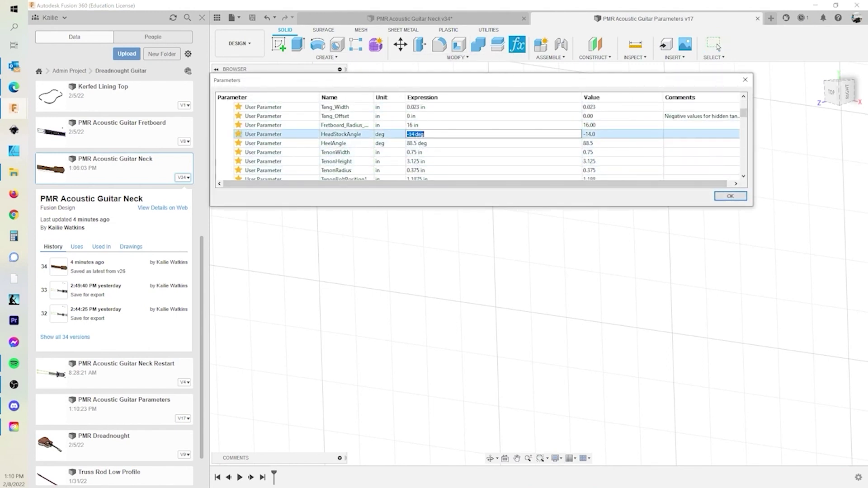
type("-11")
key("Return")
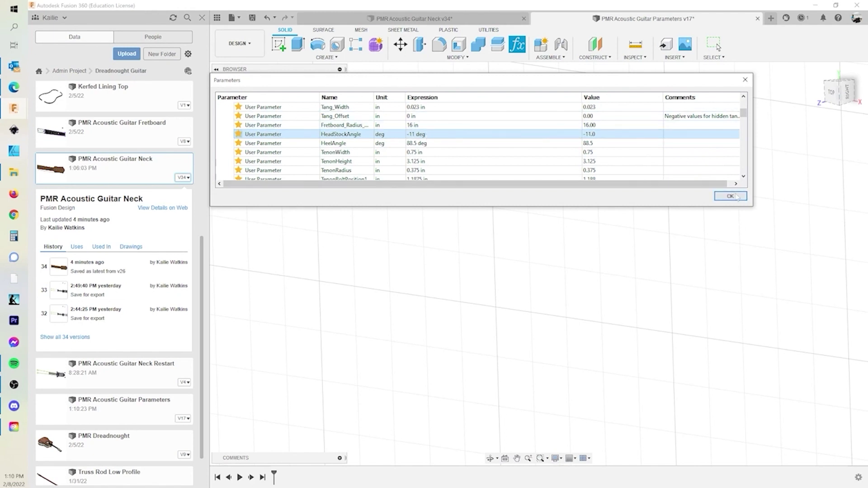
left_click(732, 196)
Save new versions of the parameters design and the updated PMR Acoustic Guitar Neck design
left_click(252, 18)
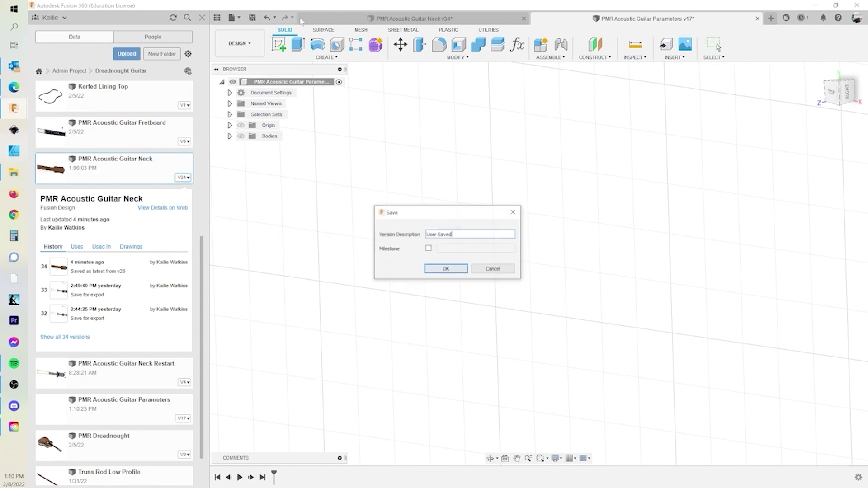
left_click(446, 270)
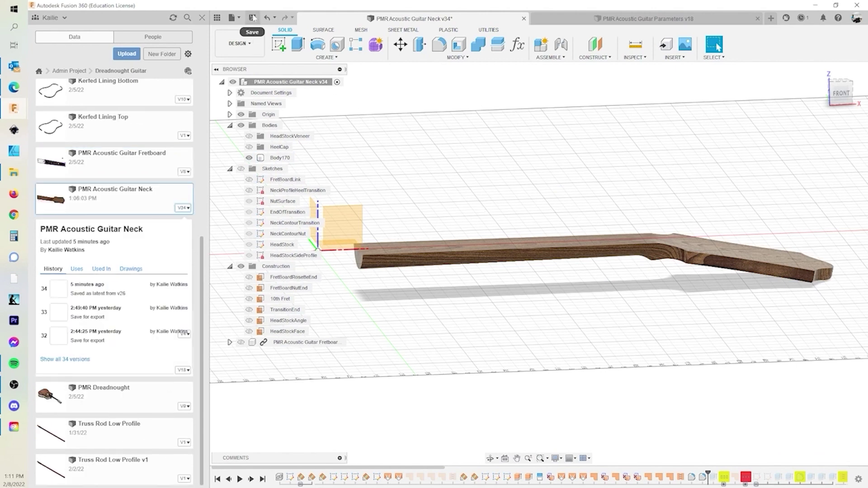
key("ctrl+s")
left_click(449, 274)
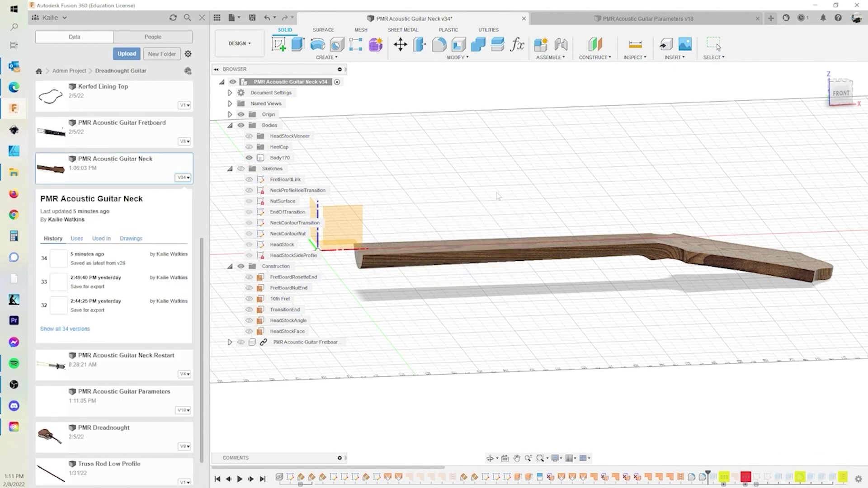